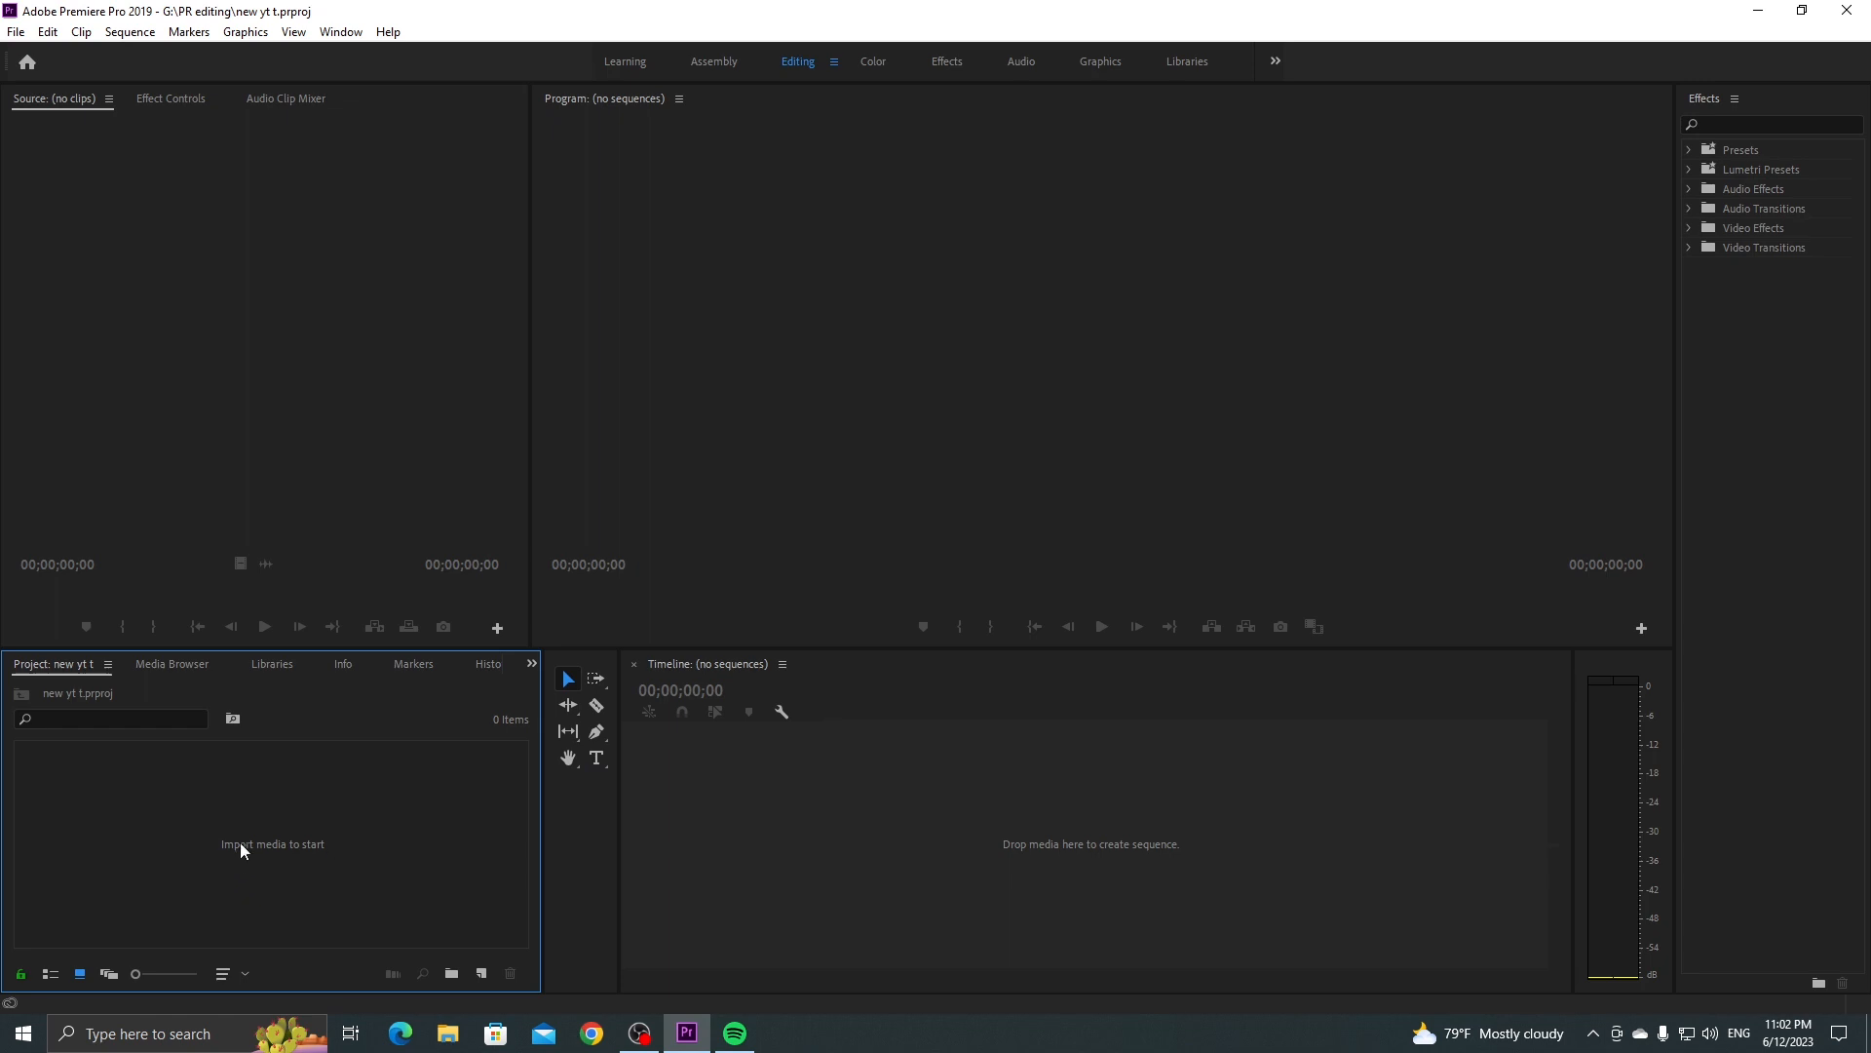
# - Create a black 1920 × 1080 color matte with the default name and place it in the timeline as a new sequence
pyautogui.rightClick(255, 829)
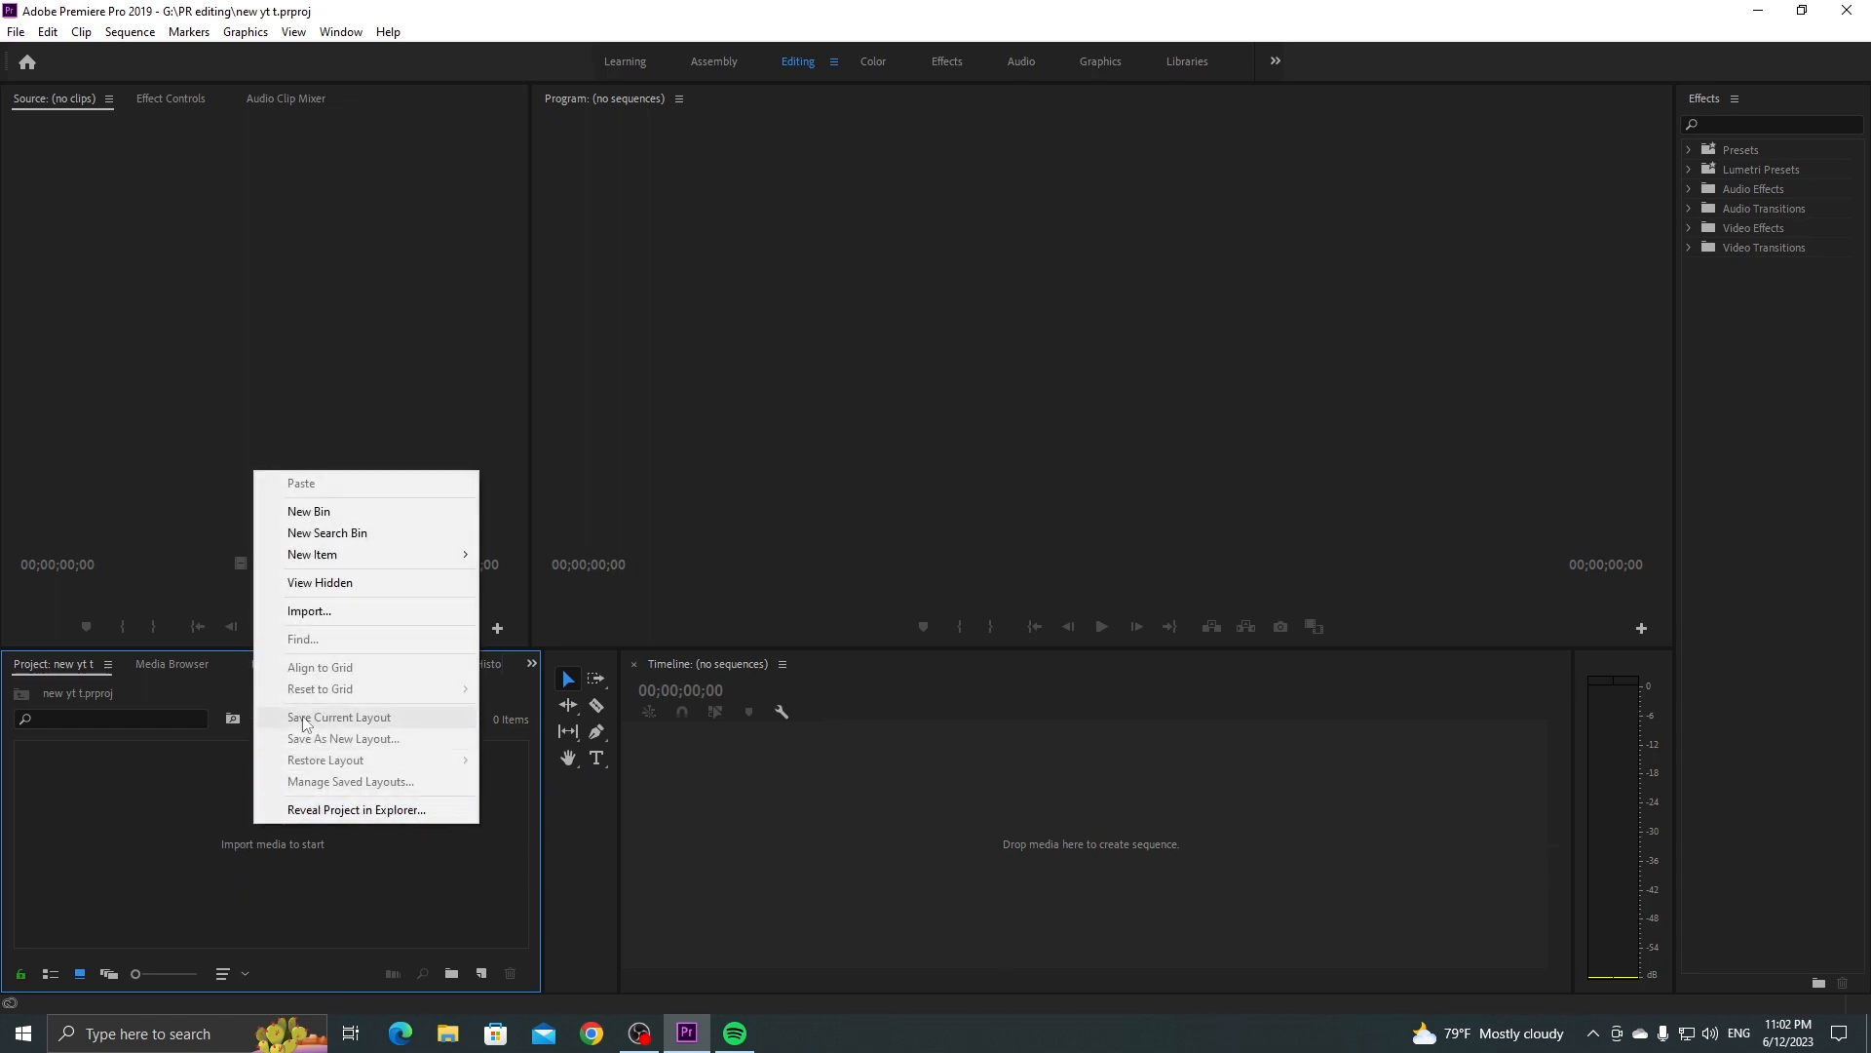
pyautogui.moveTo(302, 560)
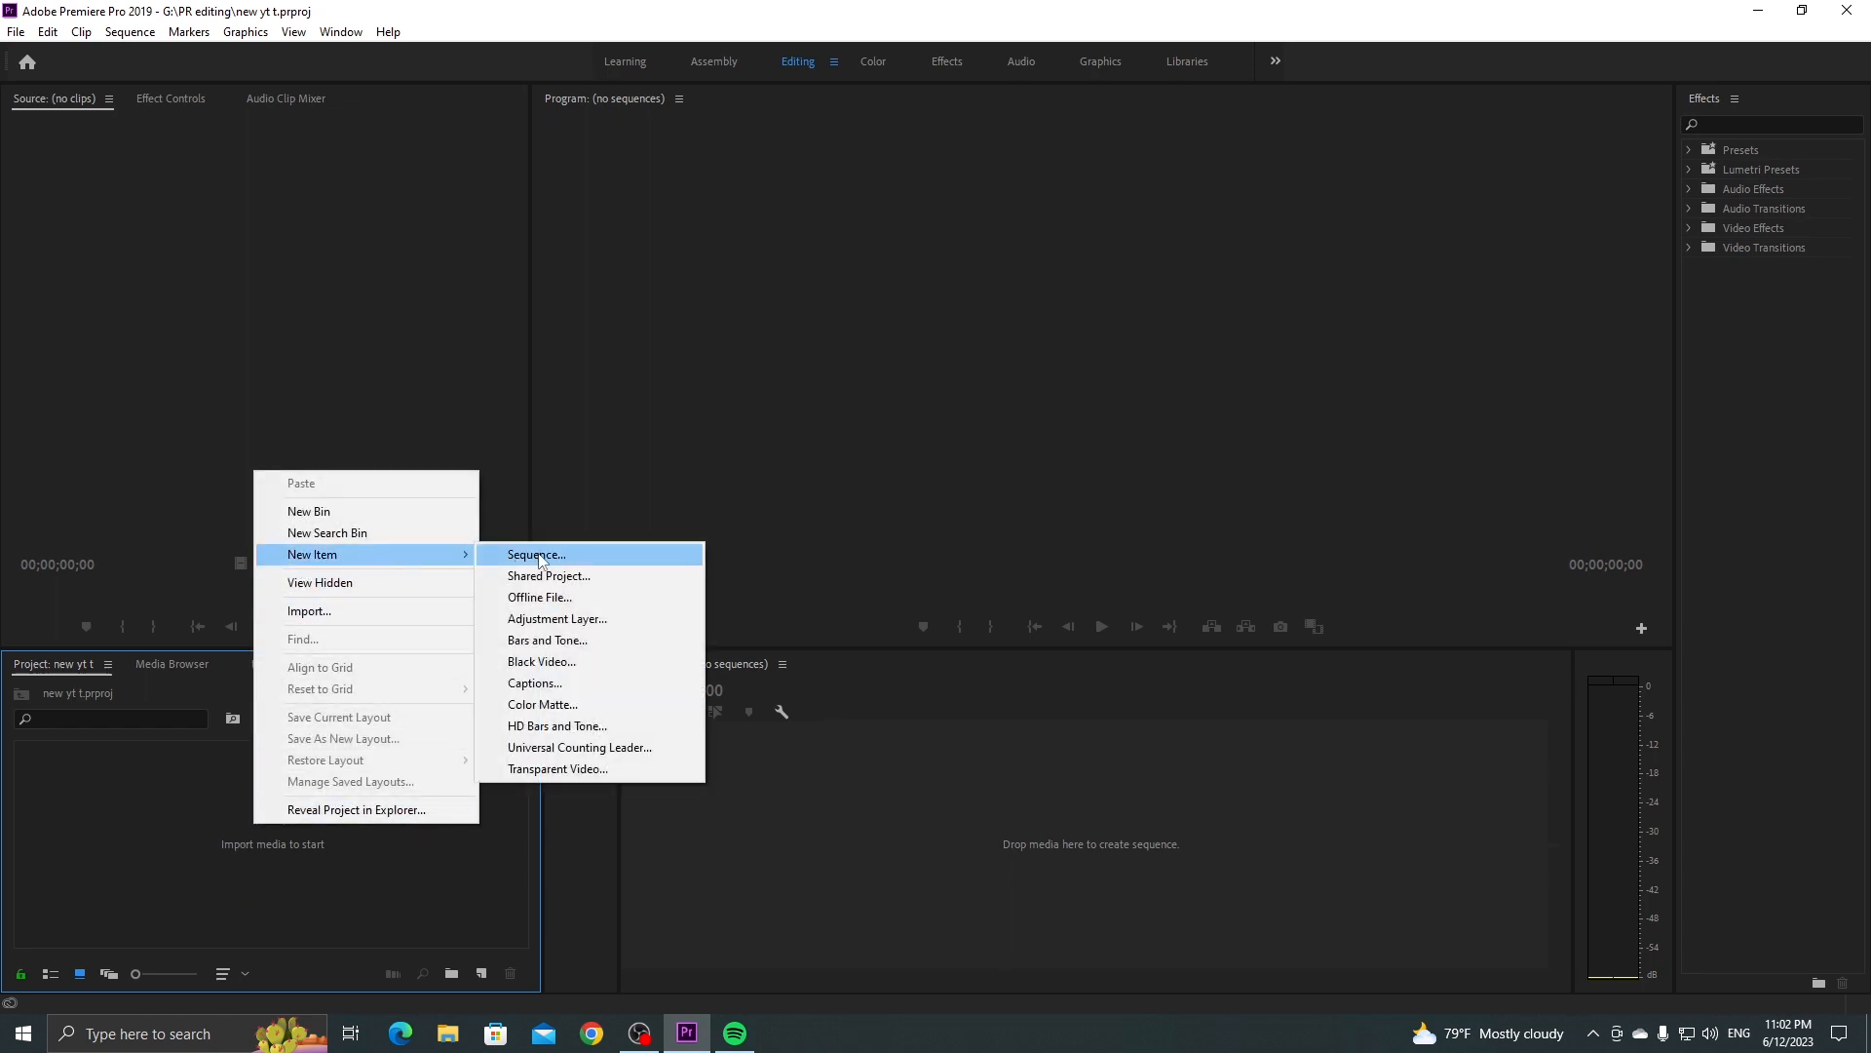
pyautogui.click(595, 705)
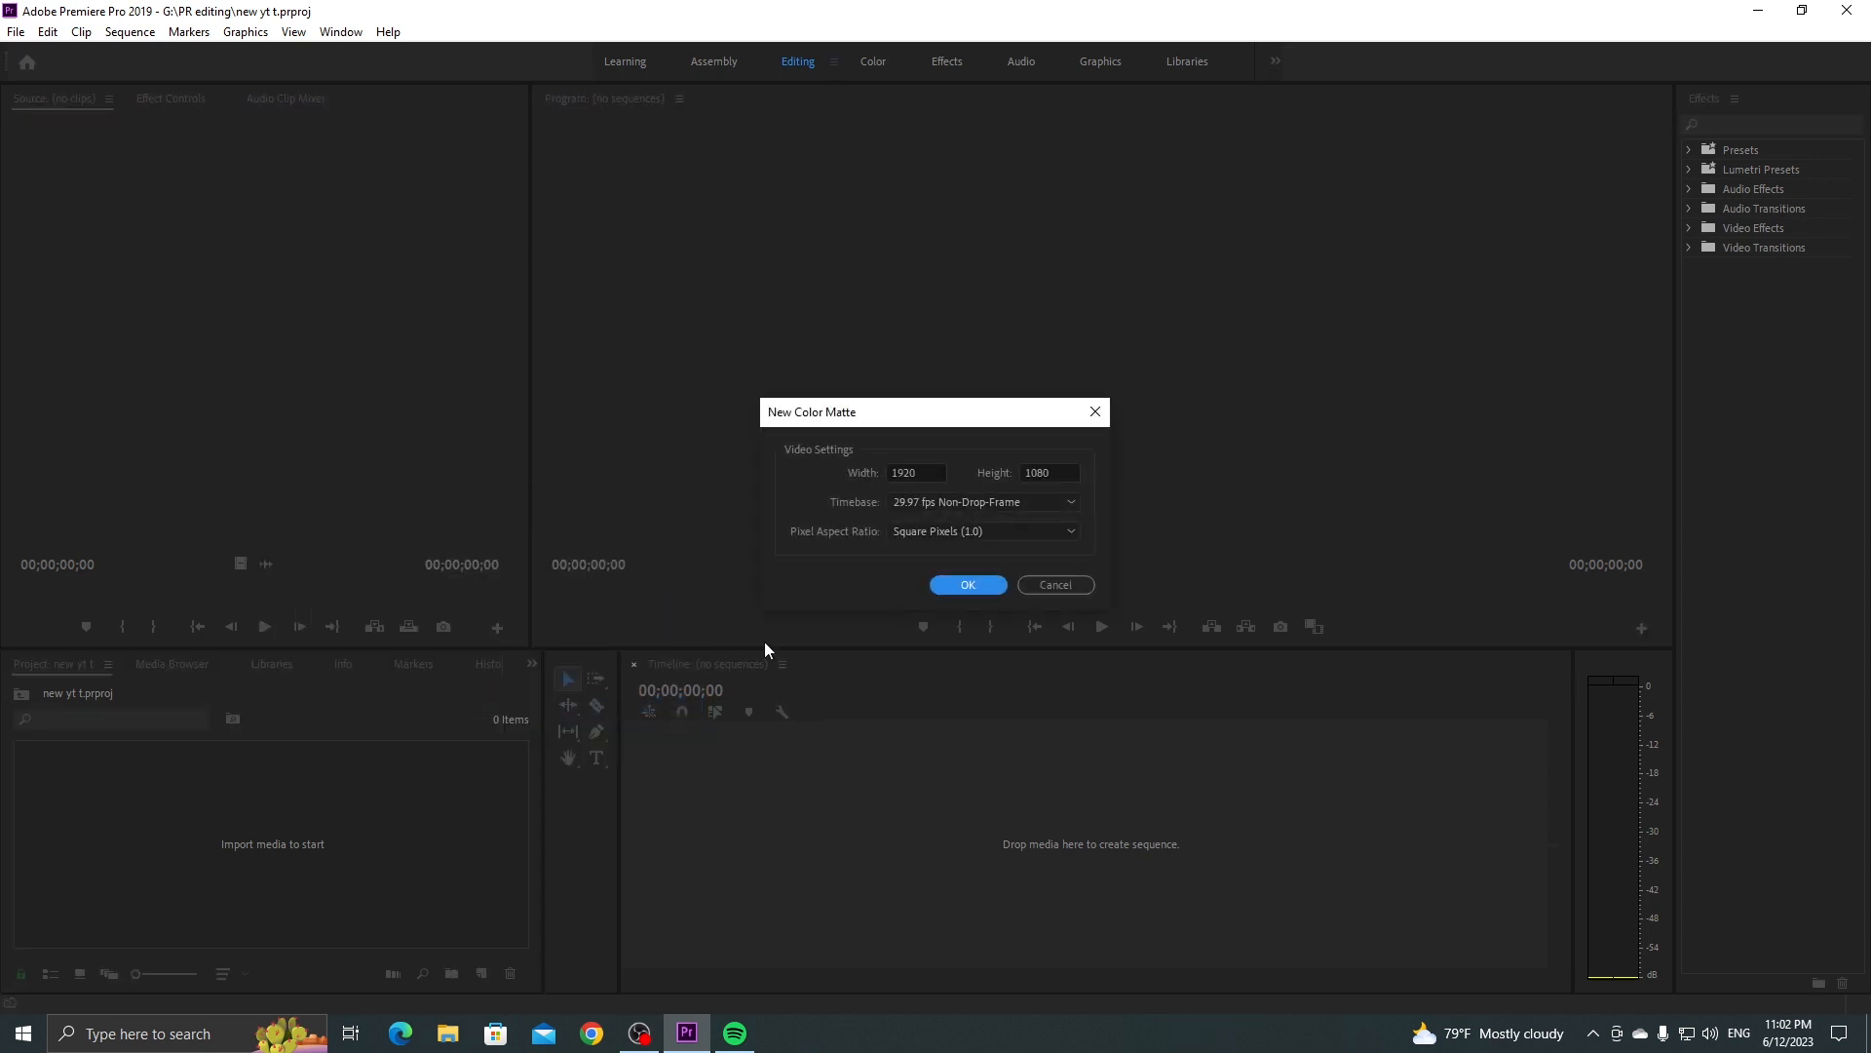
pyautogui.click(962, 586)
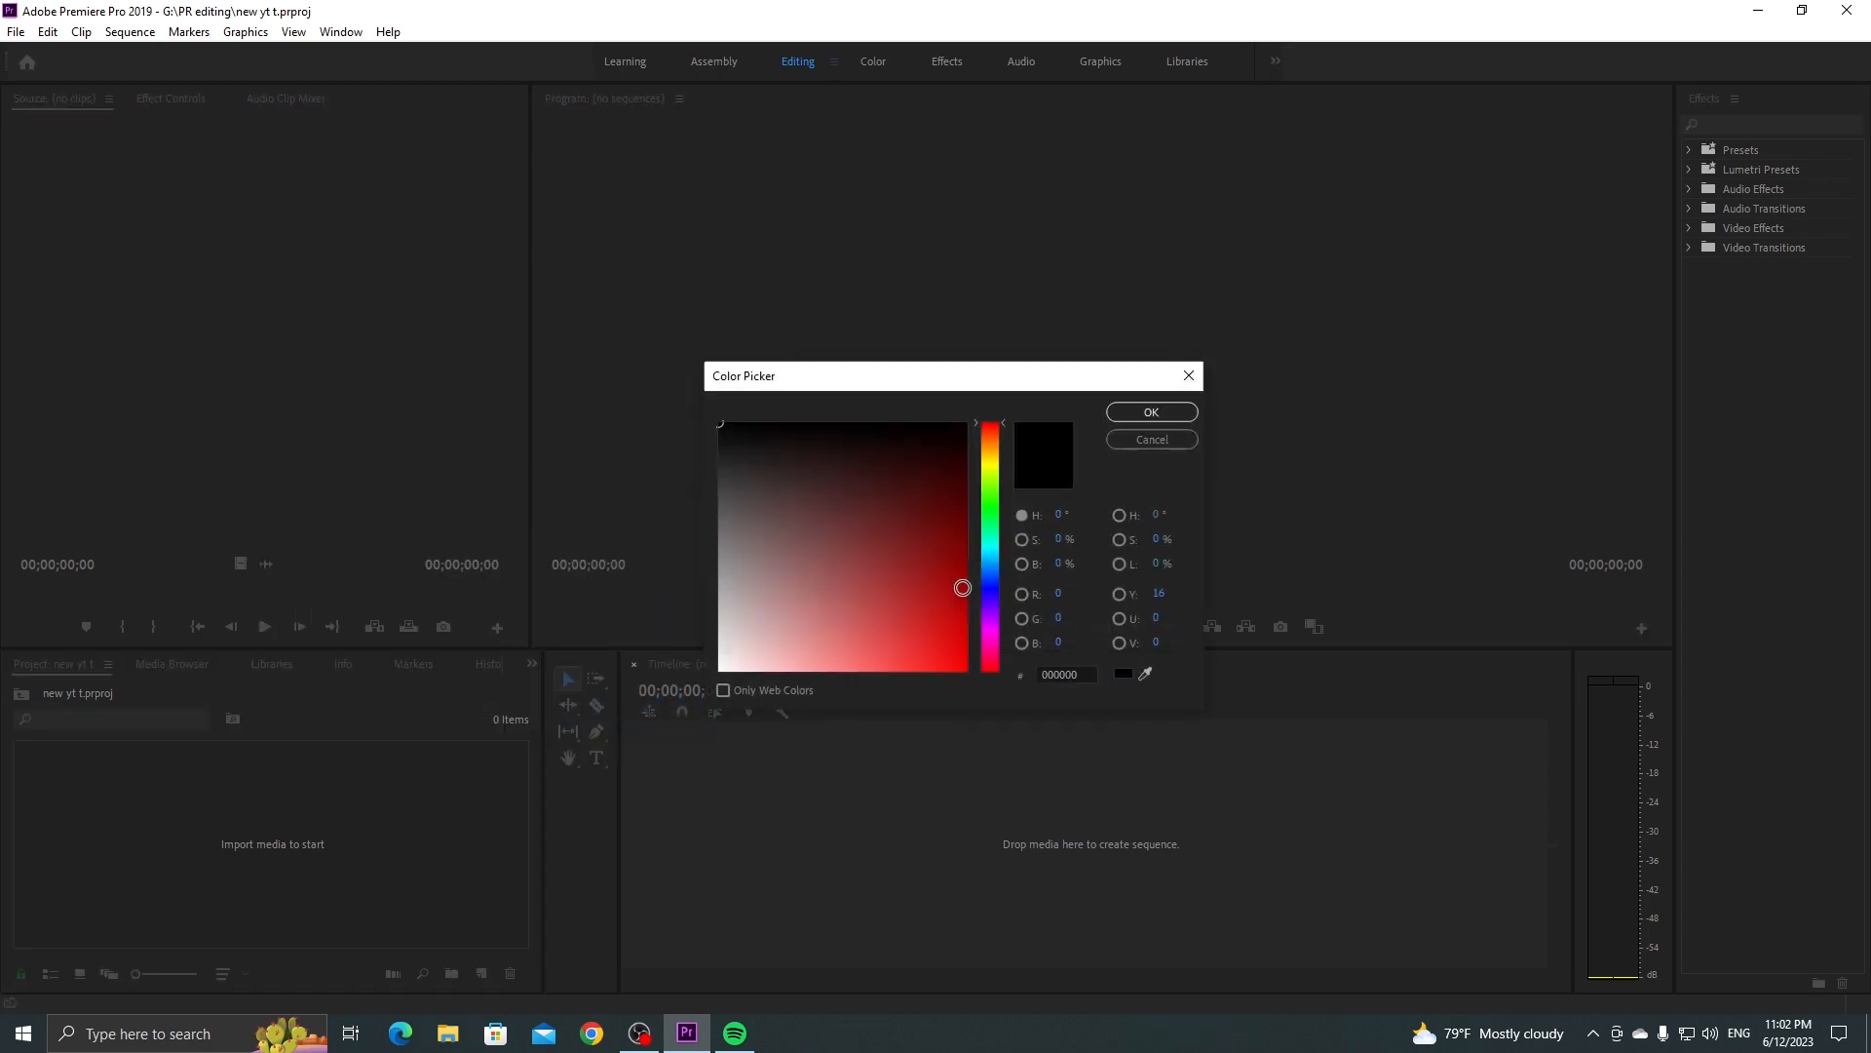
pyautogui.click(1150, 411)
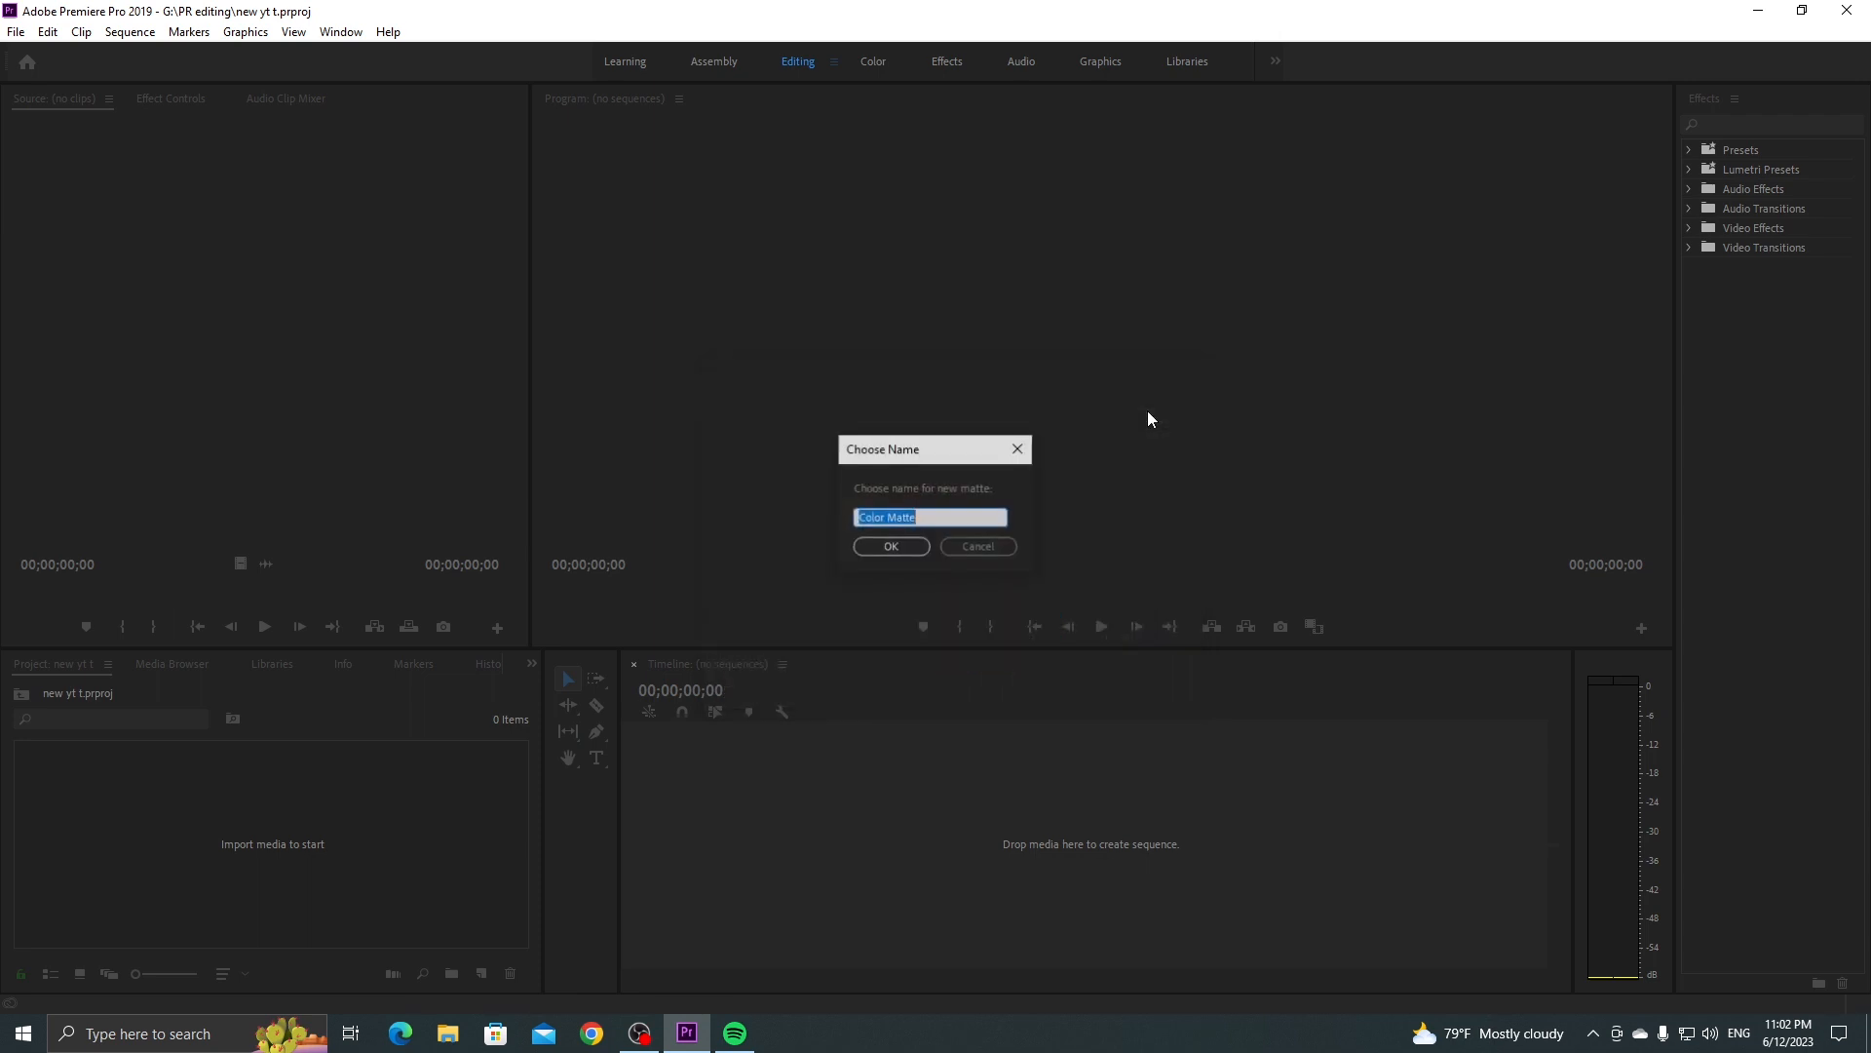
pyautogui.click(891, 547)
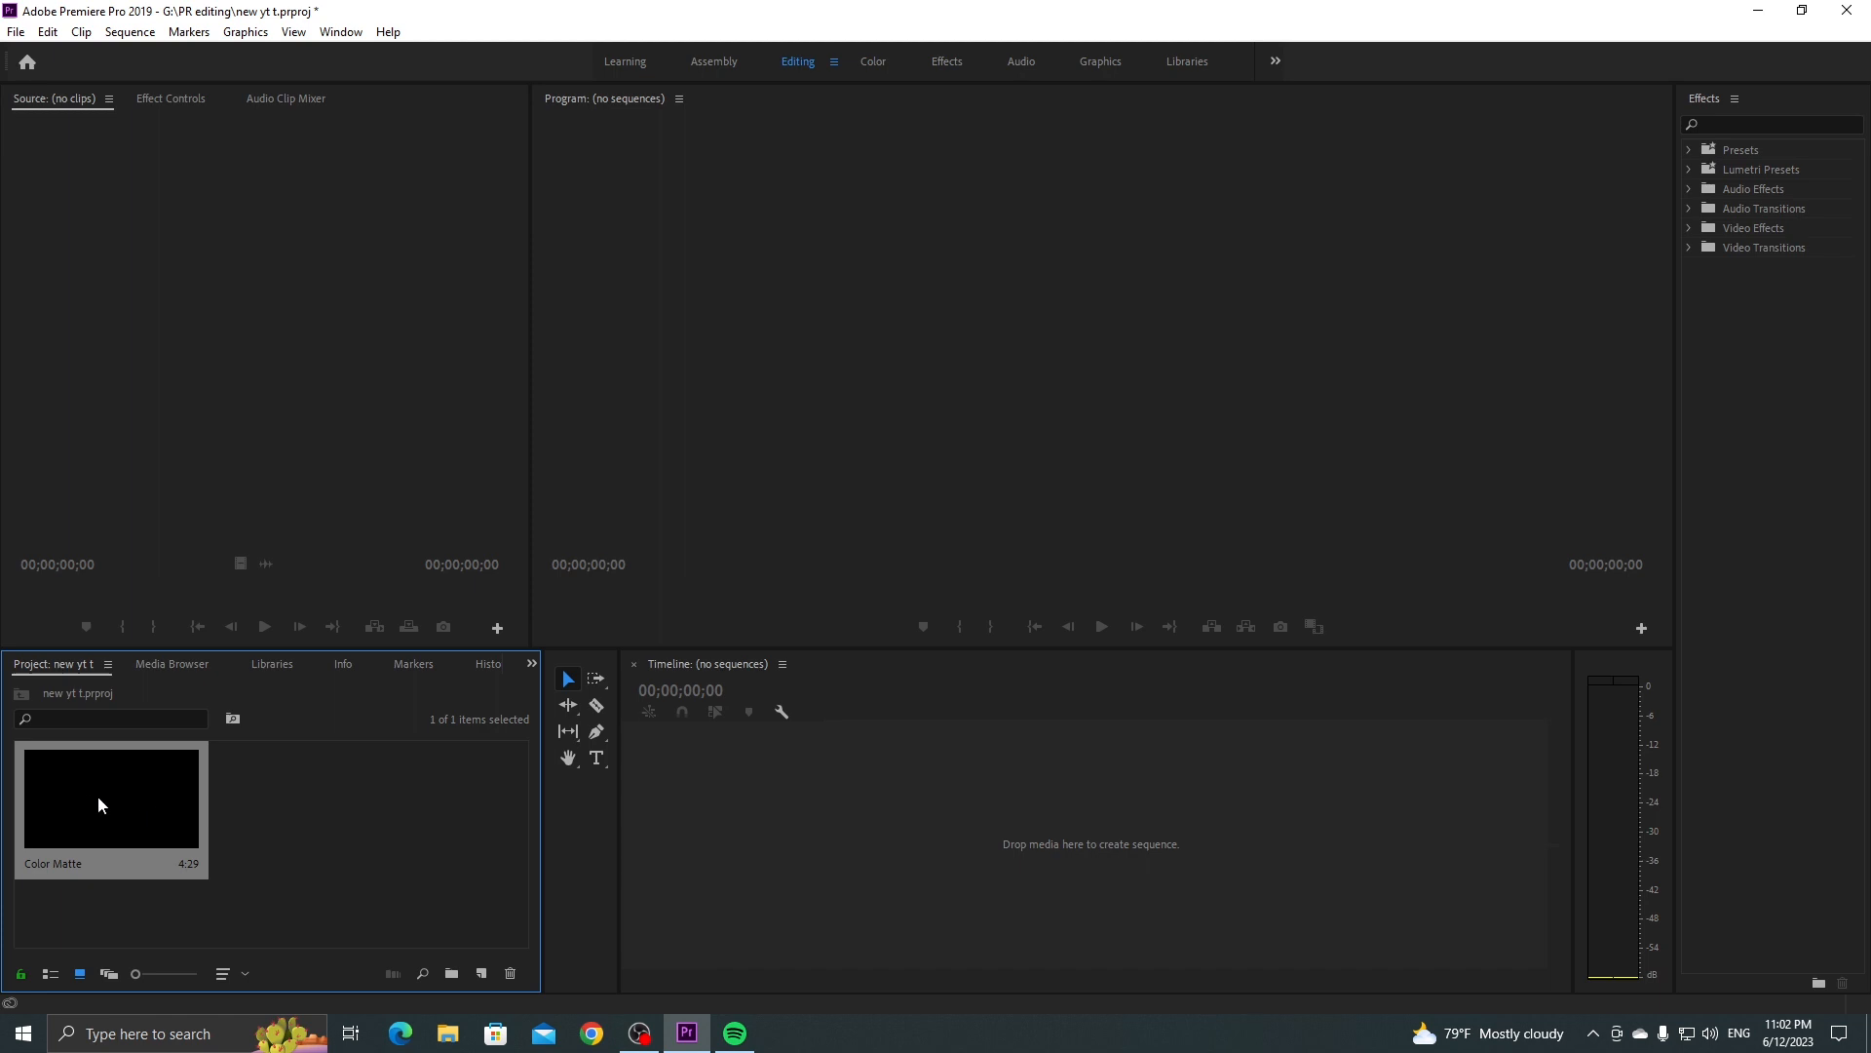
pyautogui.moveTo(98, 797); pyautogui.dragTo(693, 832)
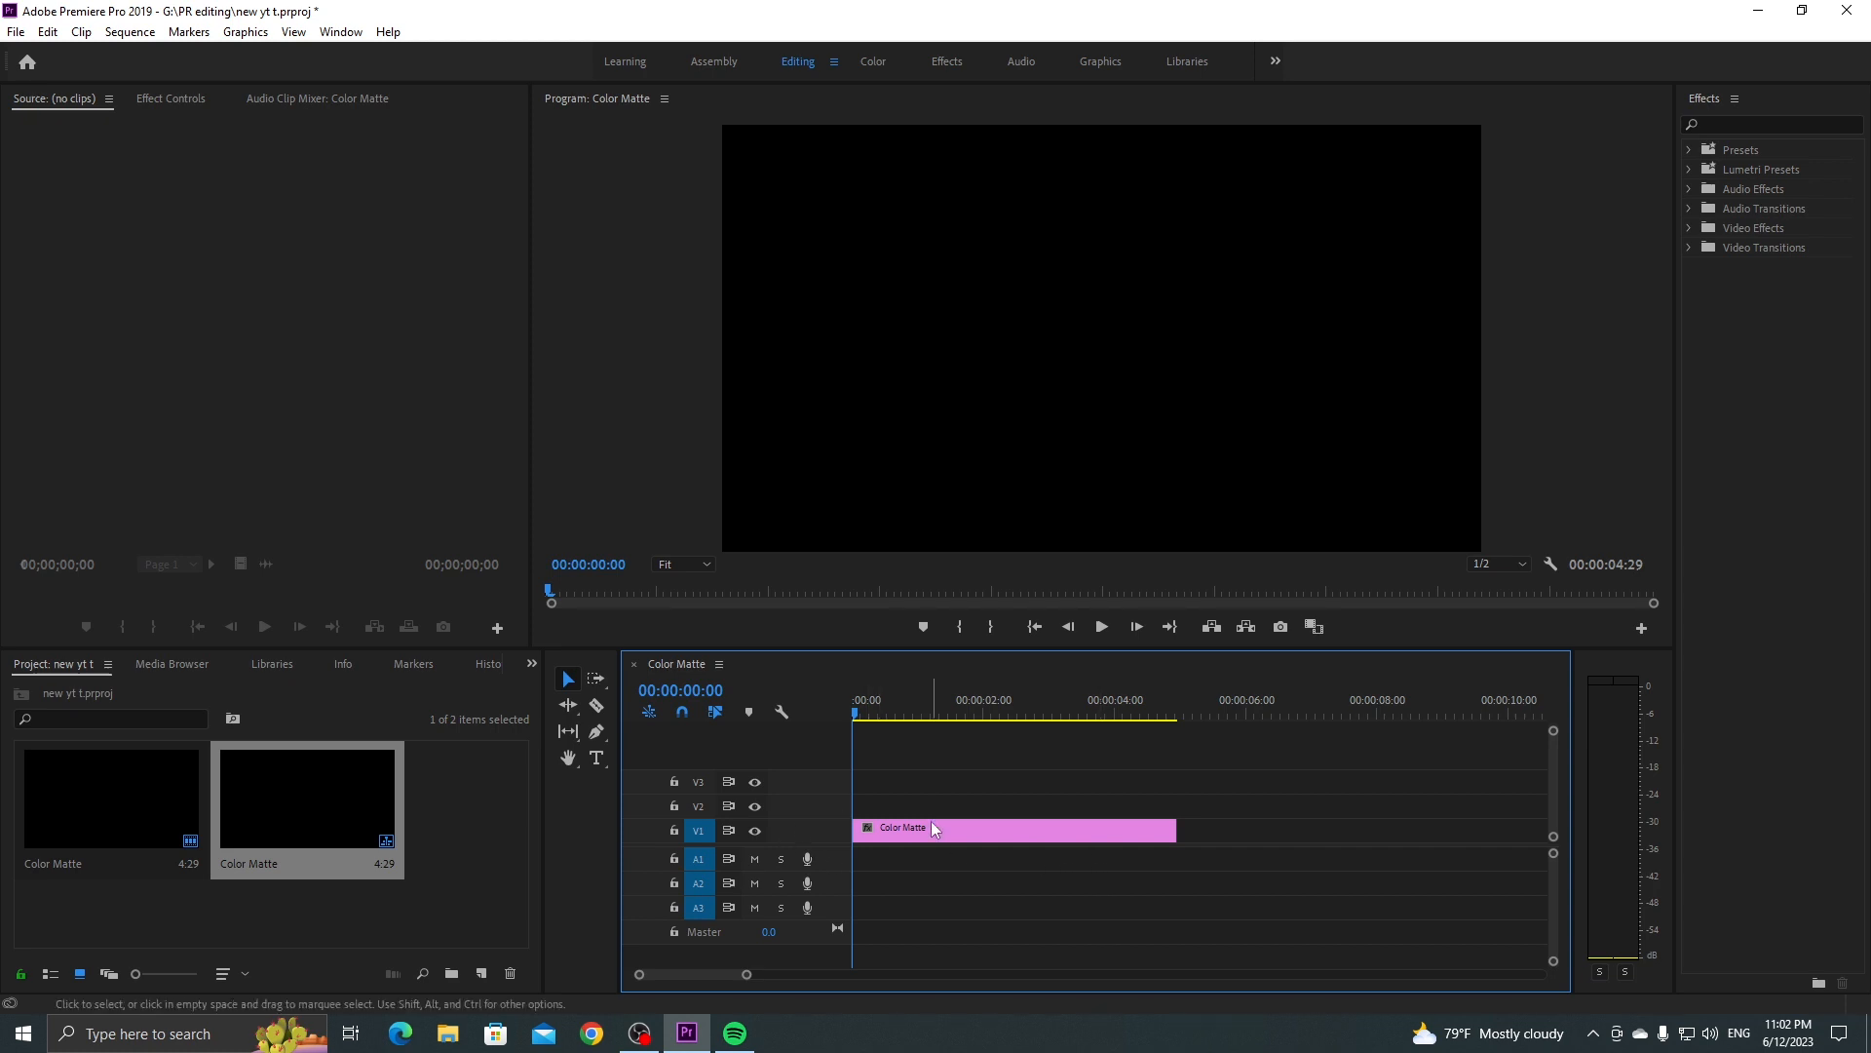
# - Add a text title reading "TYPEWRITER EFFECT" over the black matte with the Type tool
pyautogui.click(601, 759)
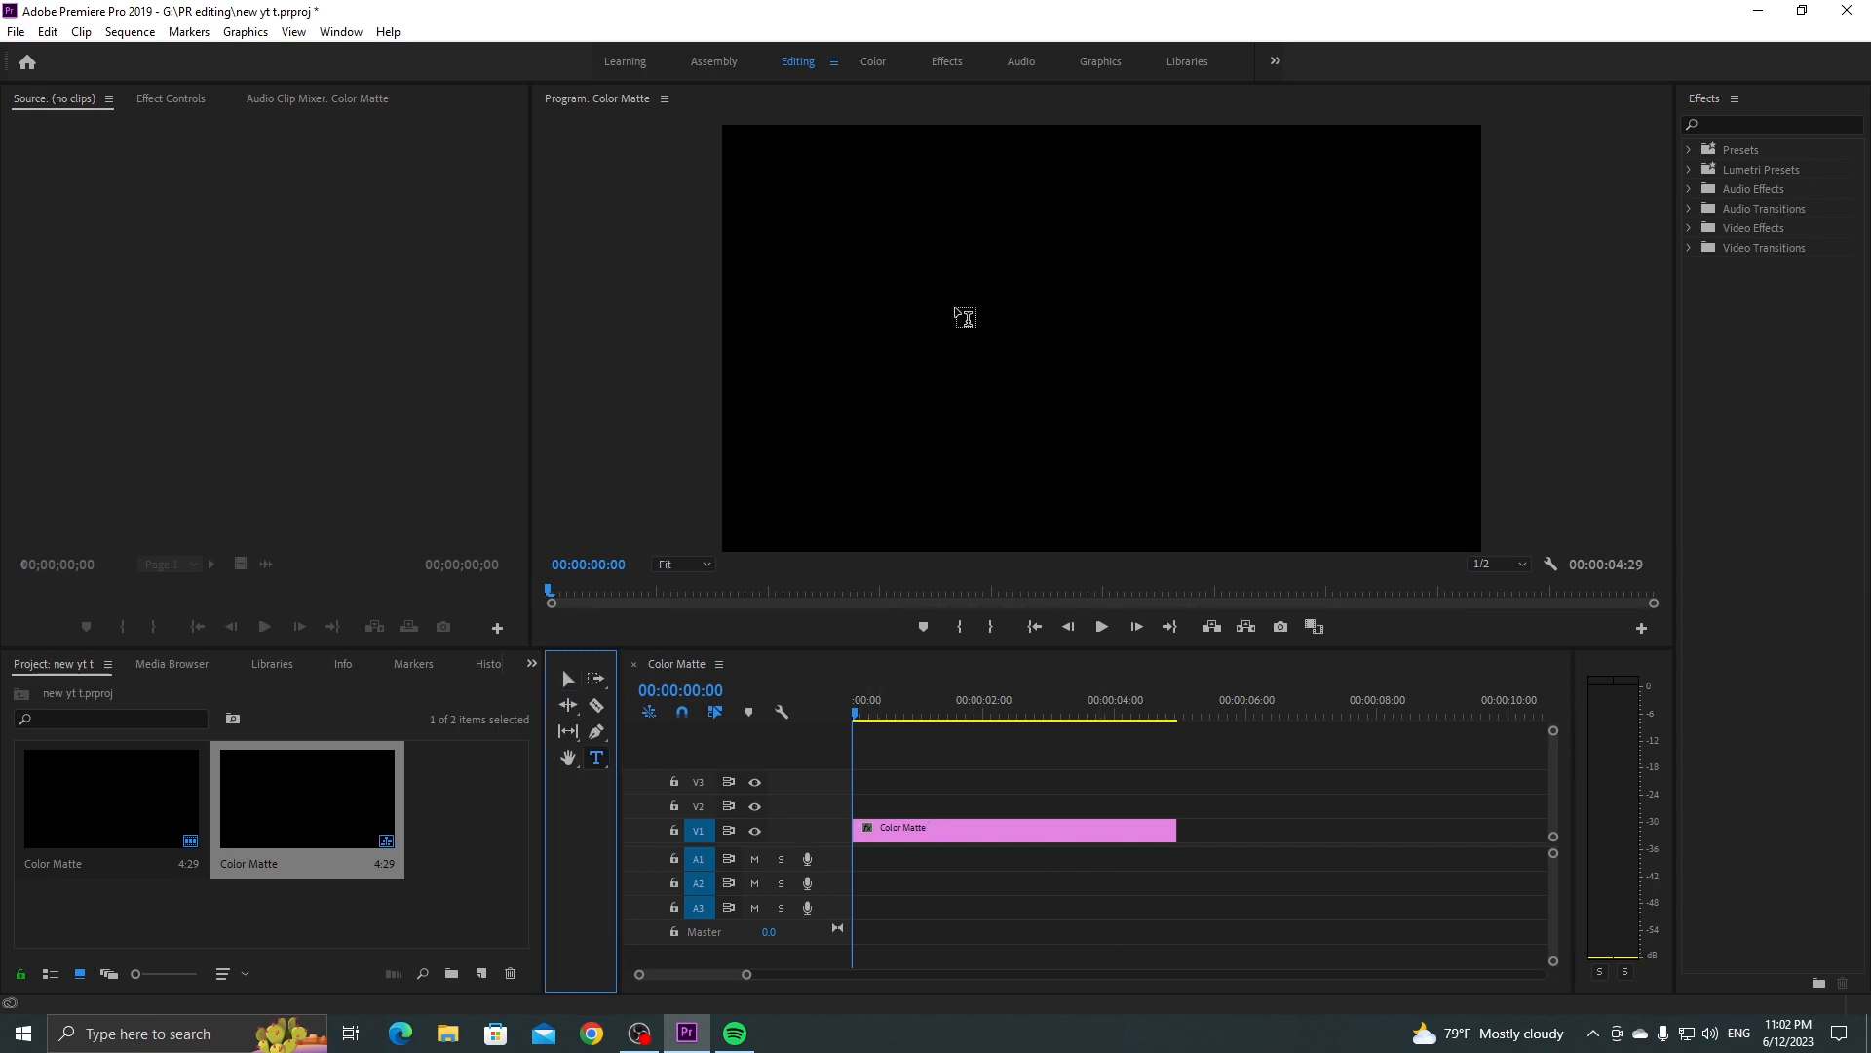
pyautogui.click(984, 317)
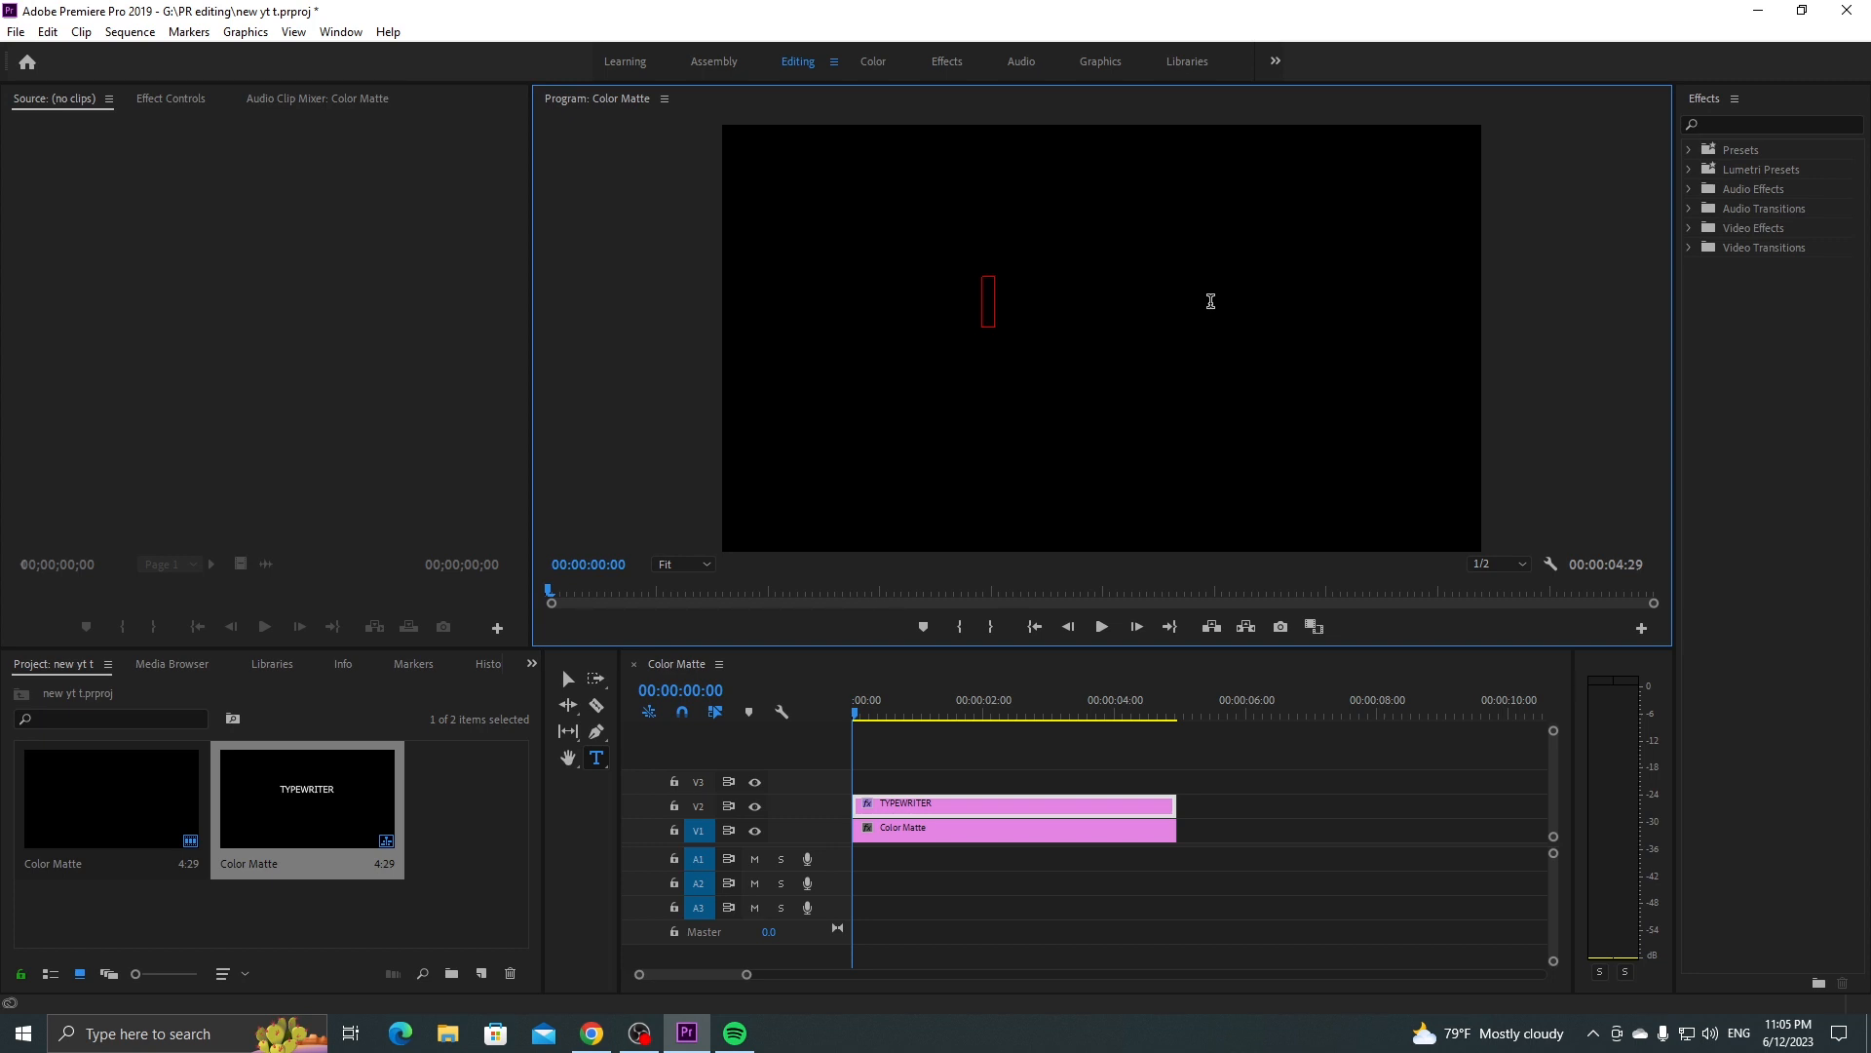
pyautogui.write('TP')
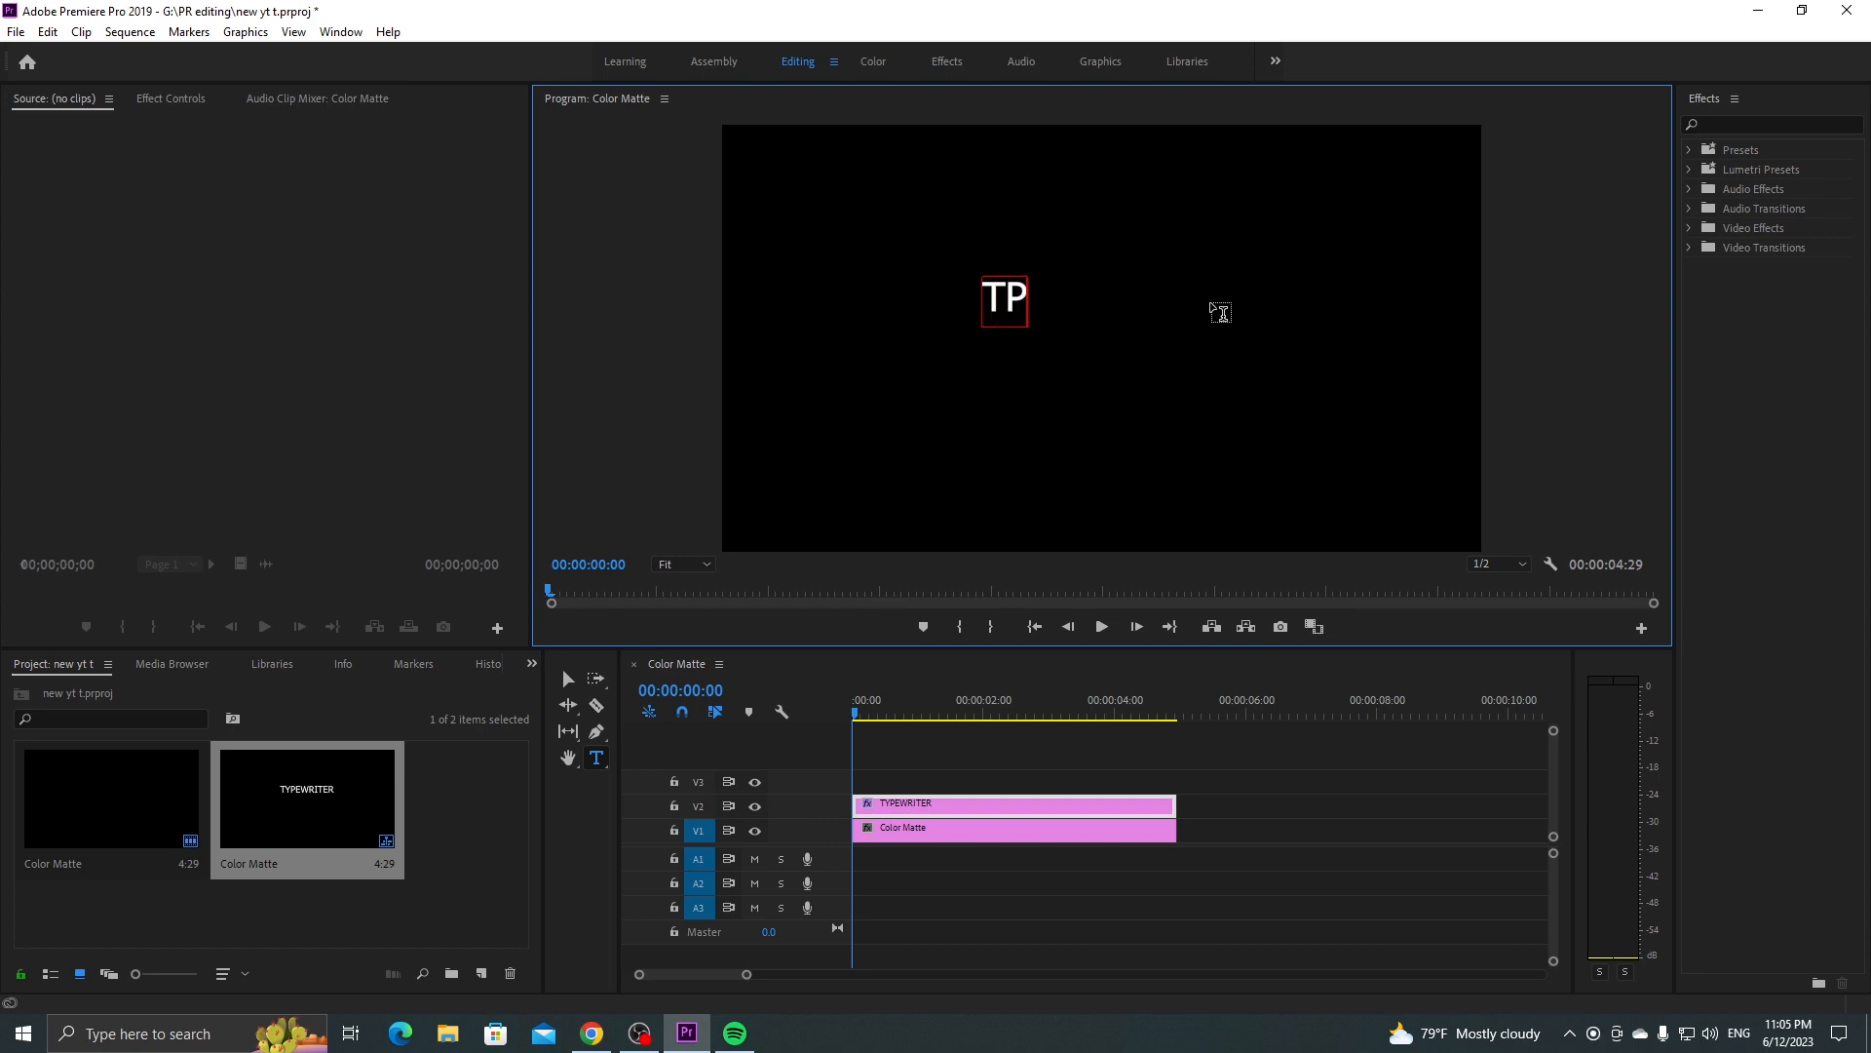
pyautogui.press('BackSpace')
pyautogui.write('YPEW')
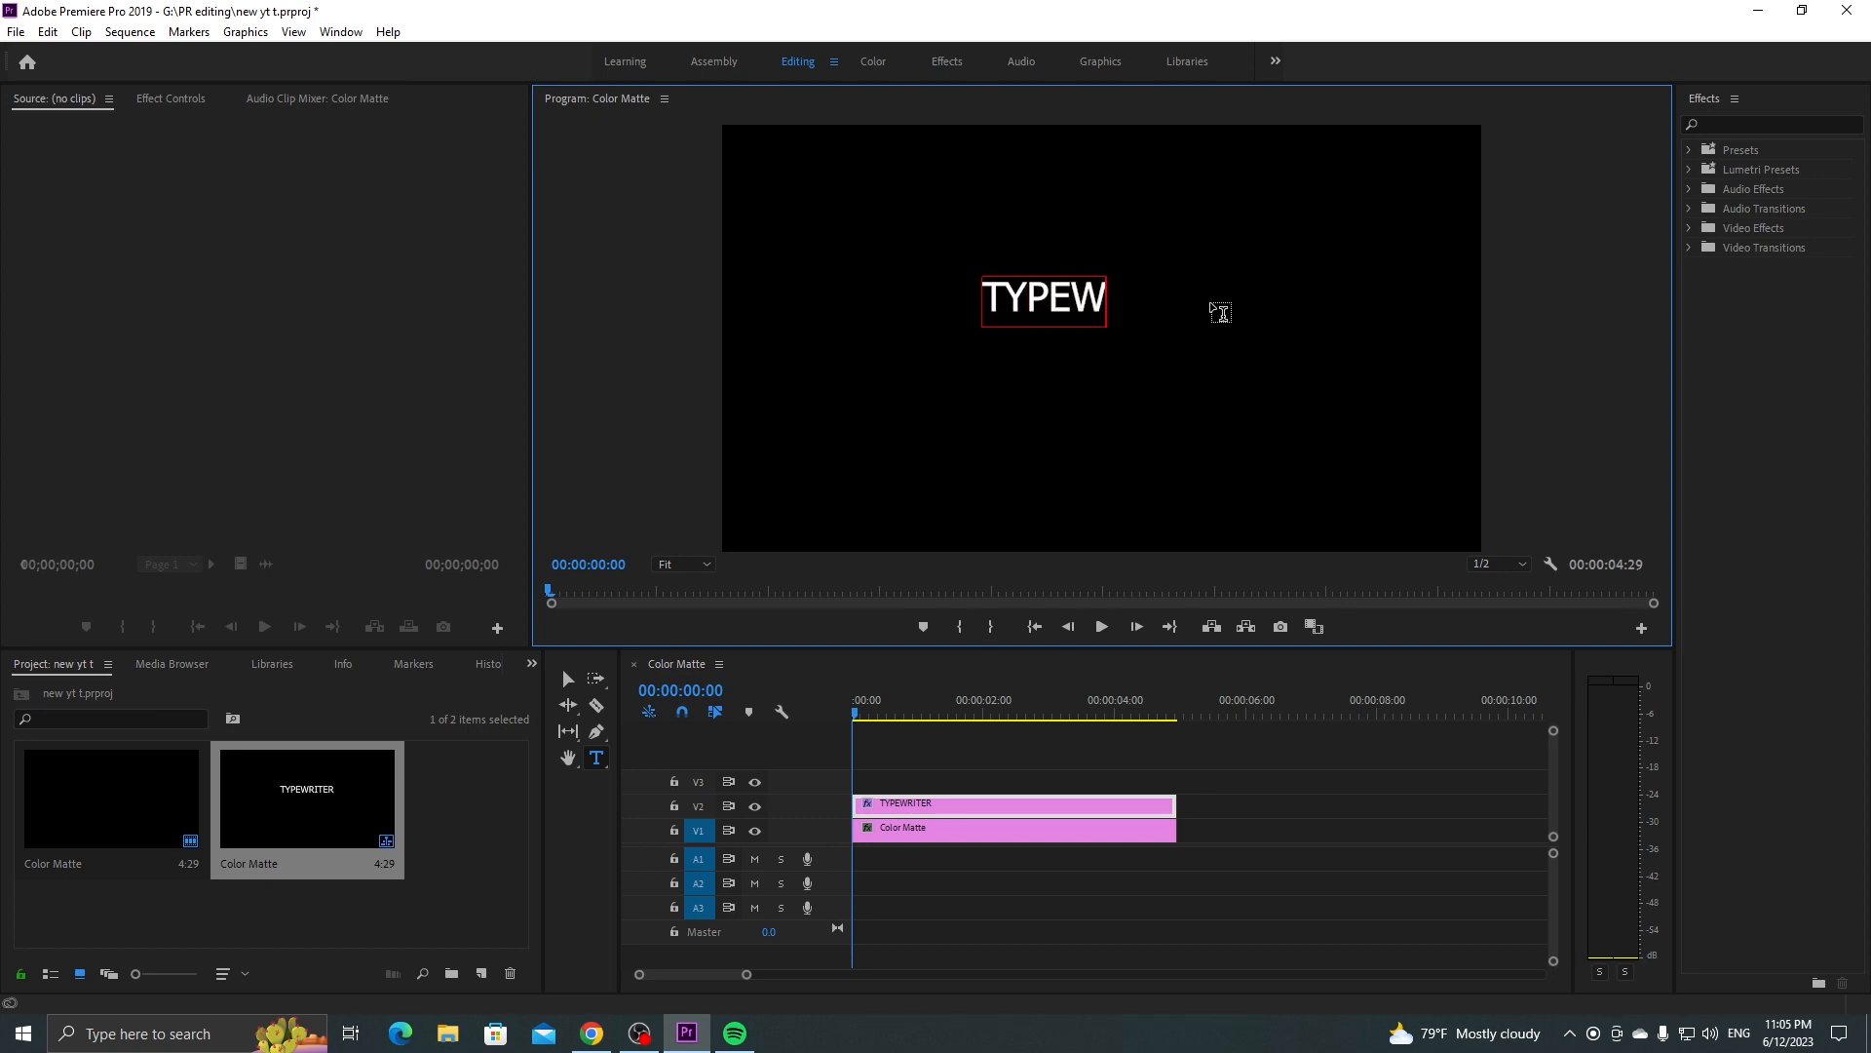
pyautogui.write('RITER')
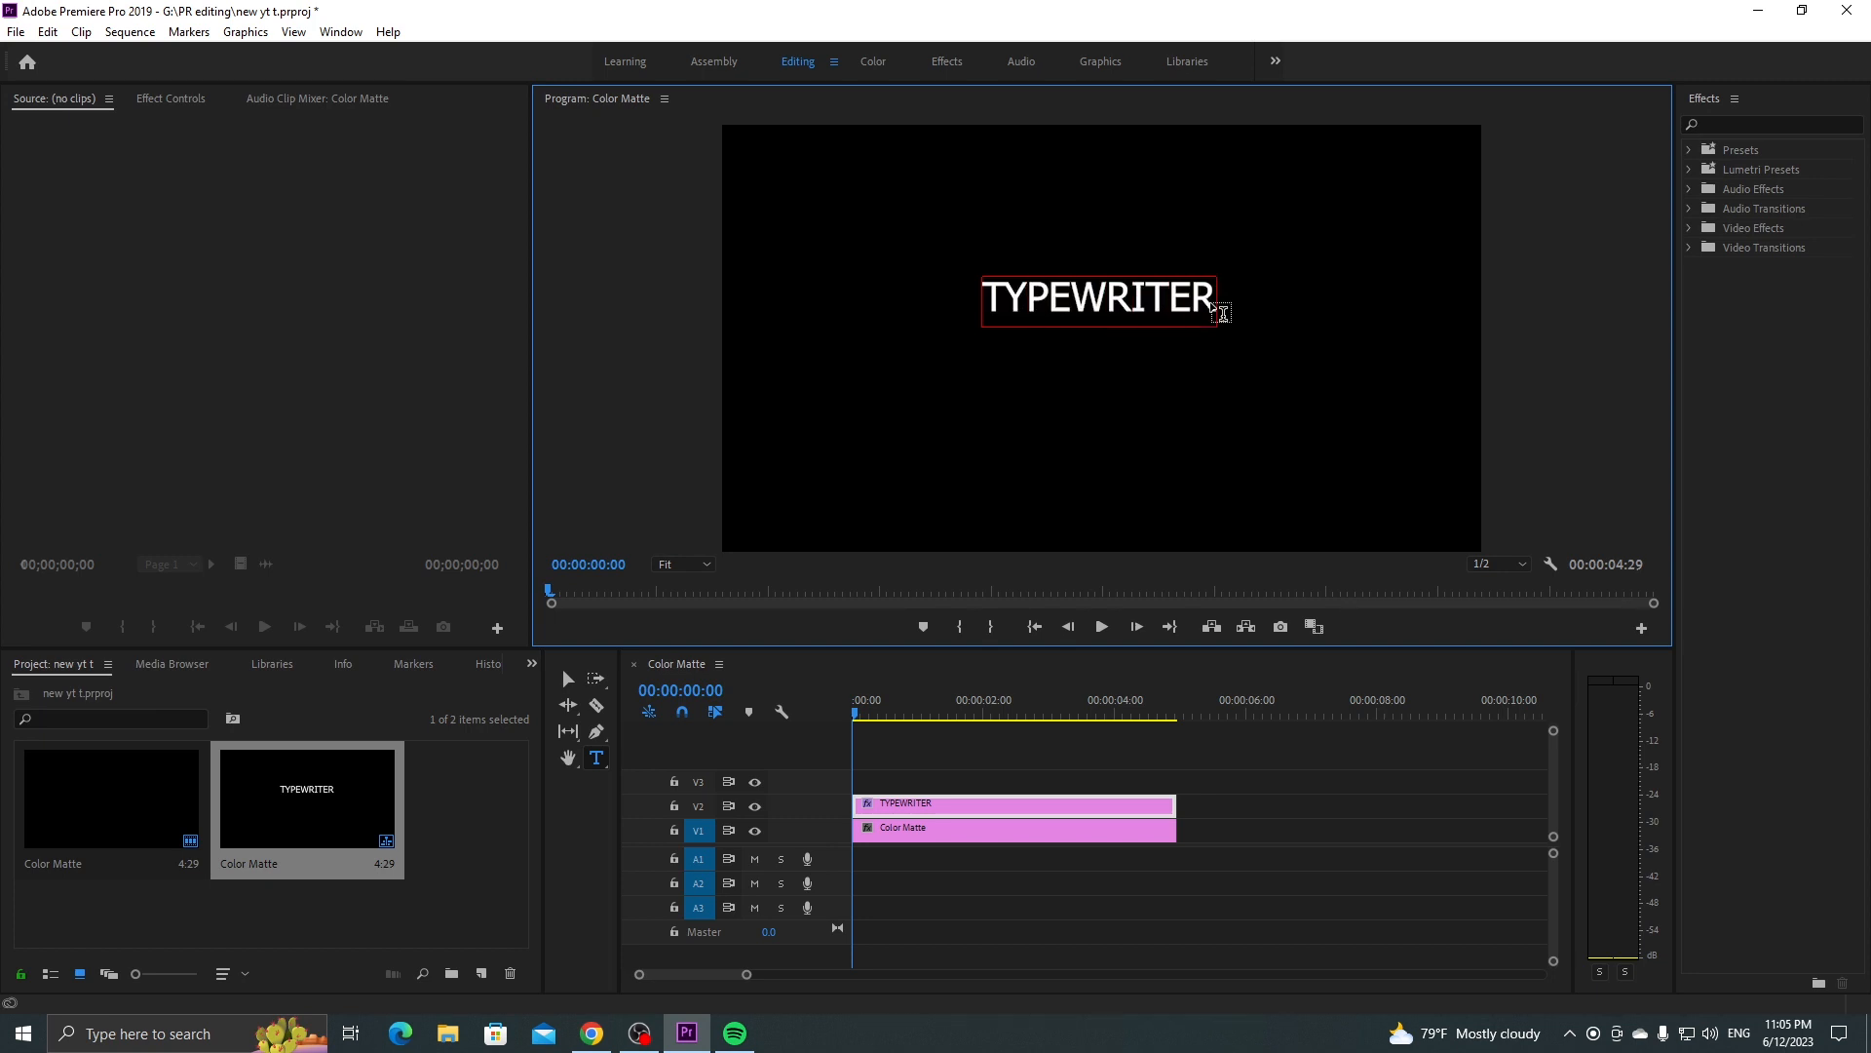
pyautogui.write(' EFFEC')
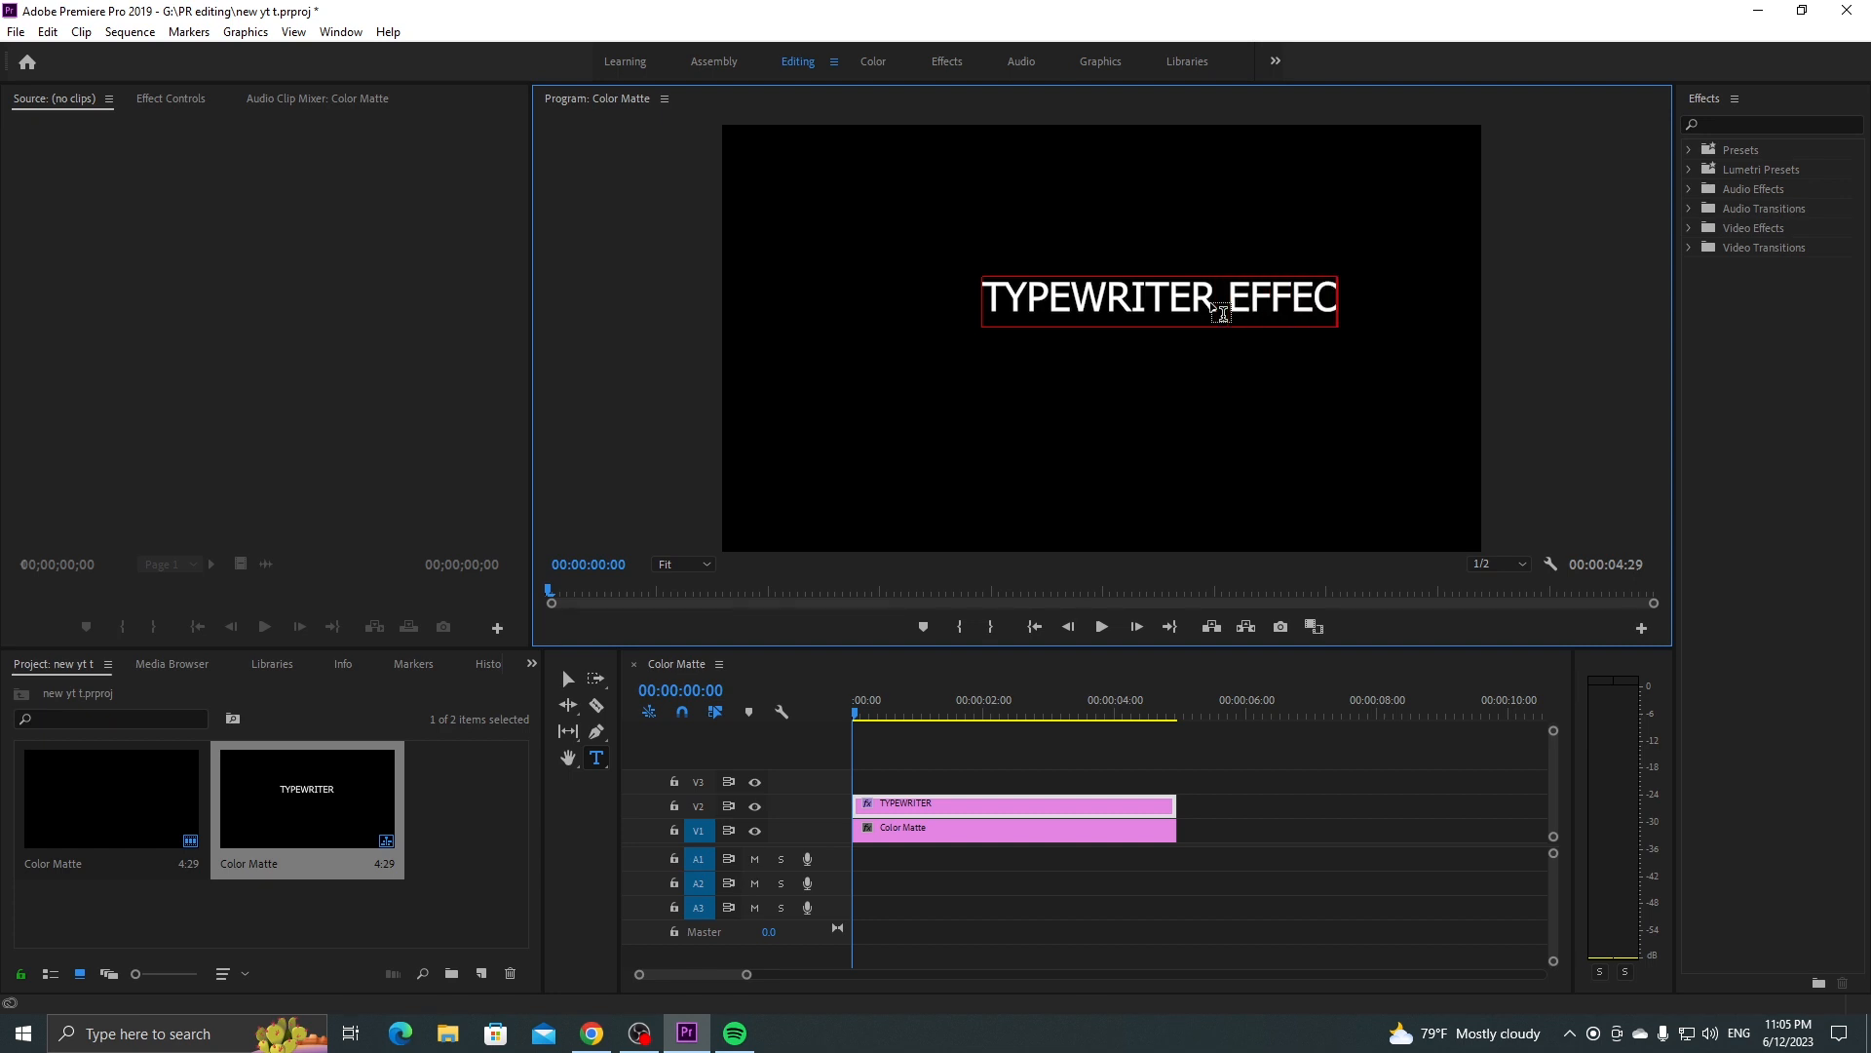
pyautogui.write('T')
# - Center the "TYPEWRITER EFFECT" text vertically and horizontally in the frame using the Graphics workspace
pyautogui.click(1098, 62)
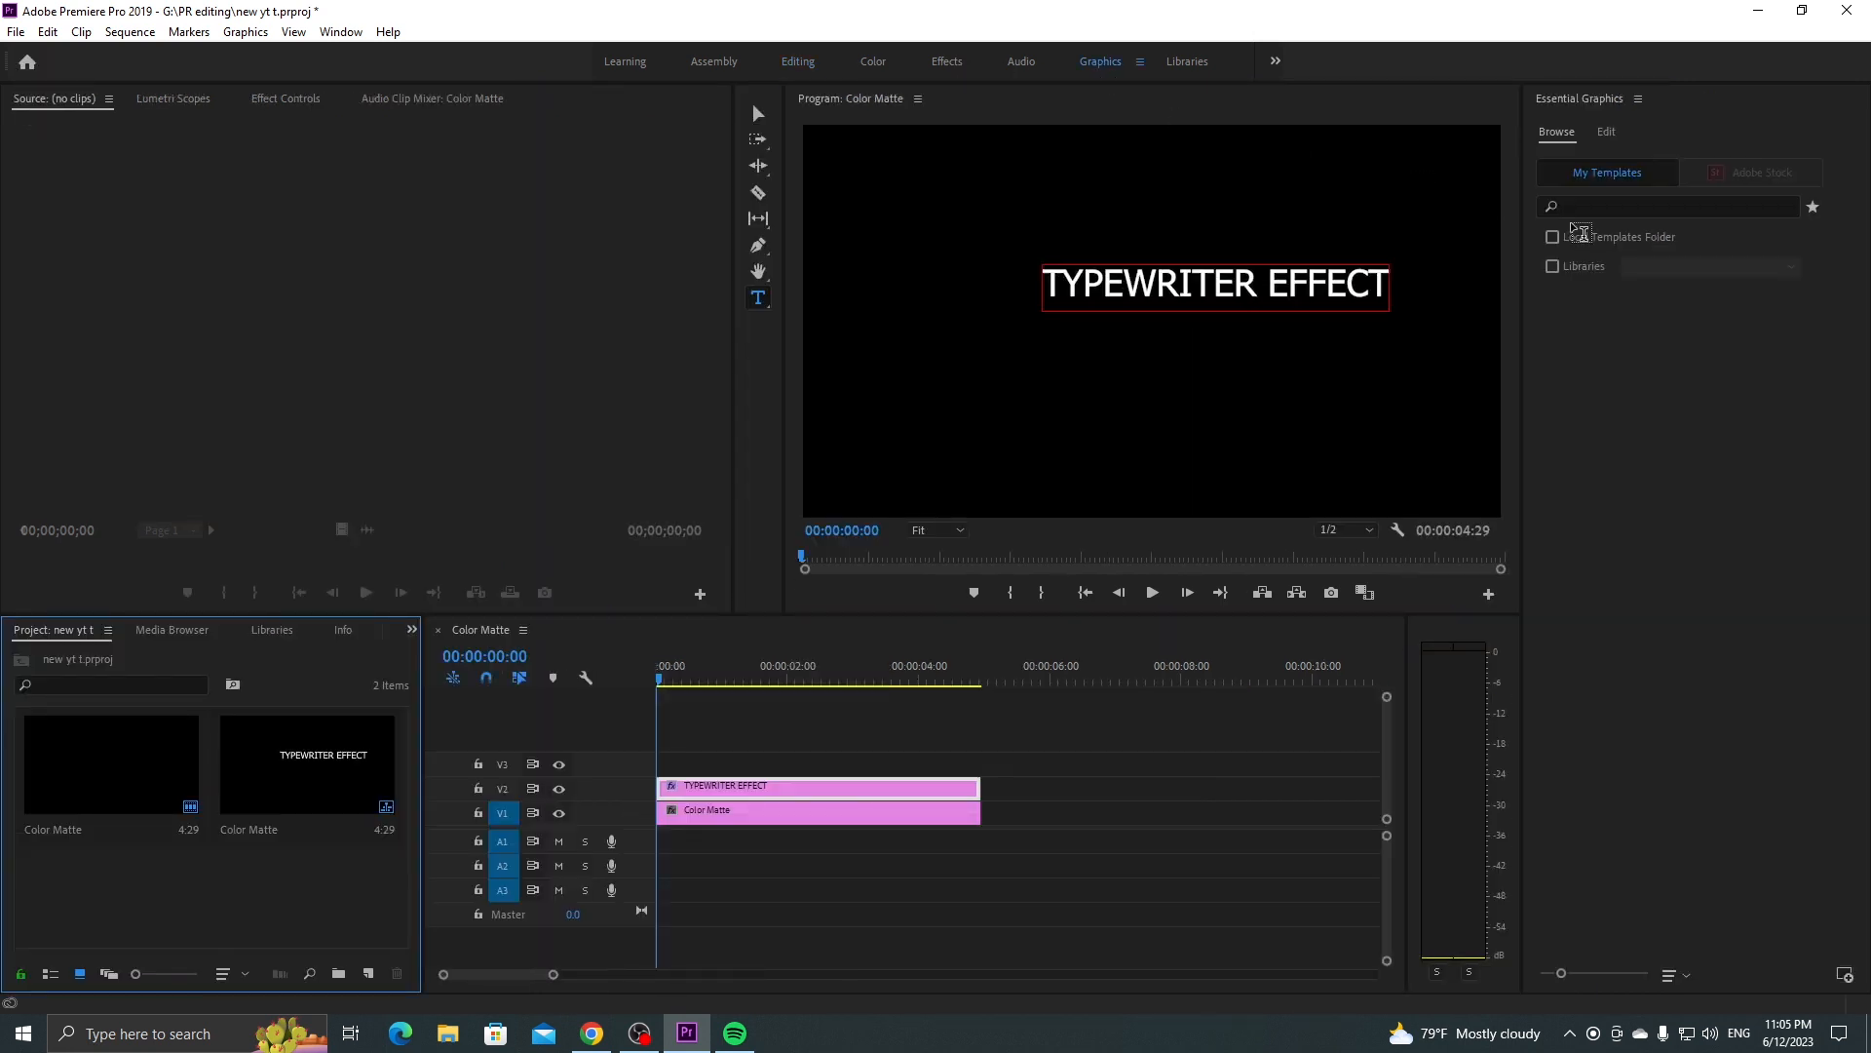
pyautogui.click(1606, 131)
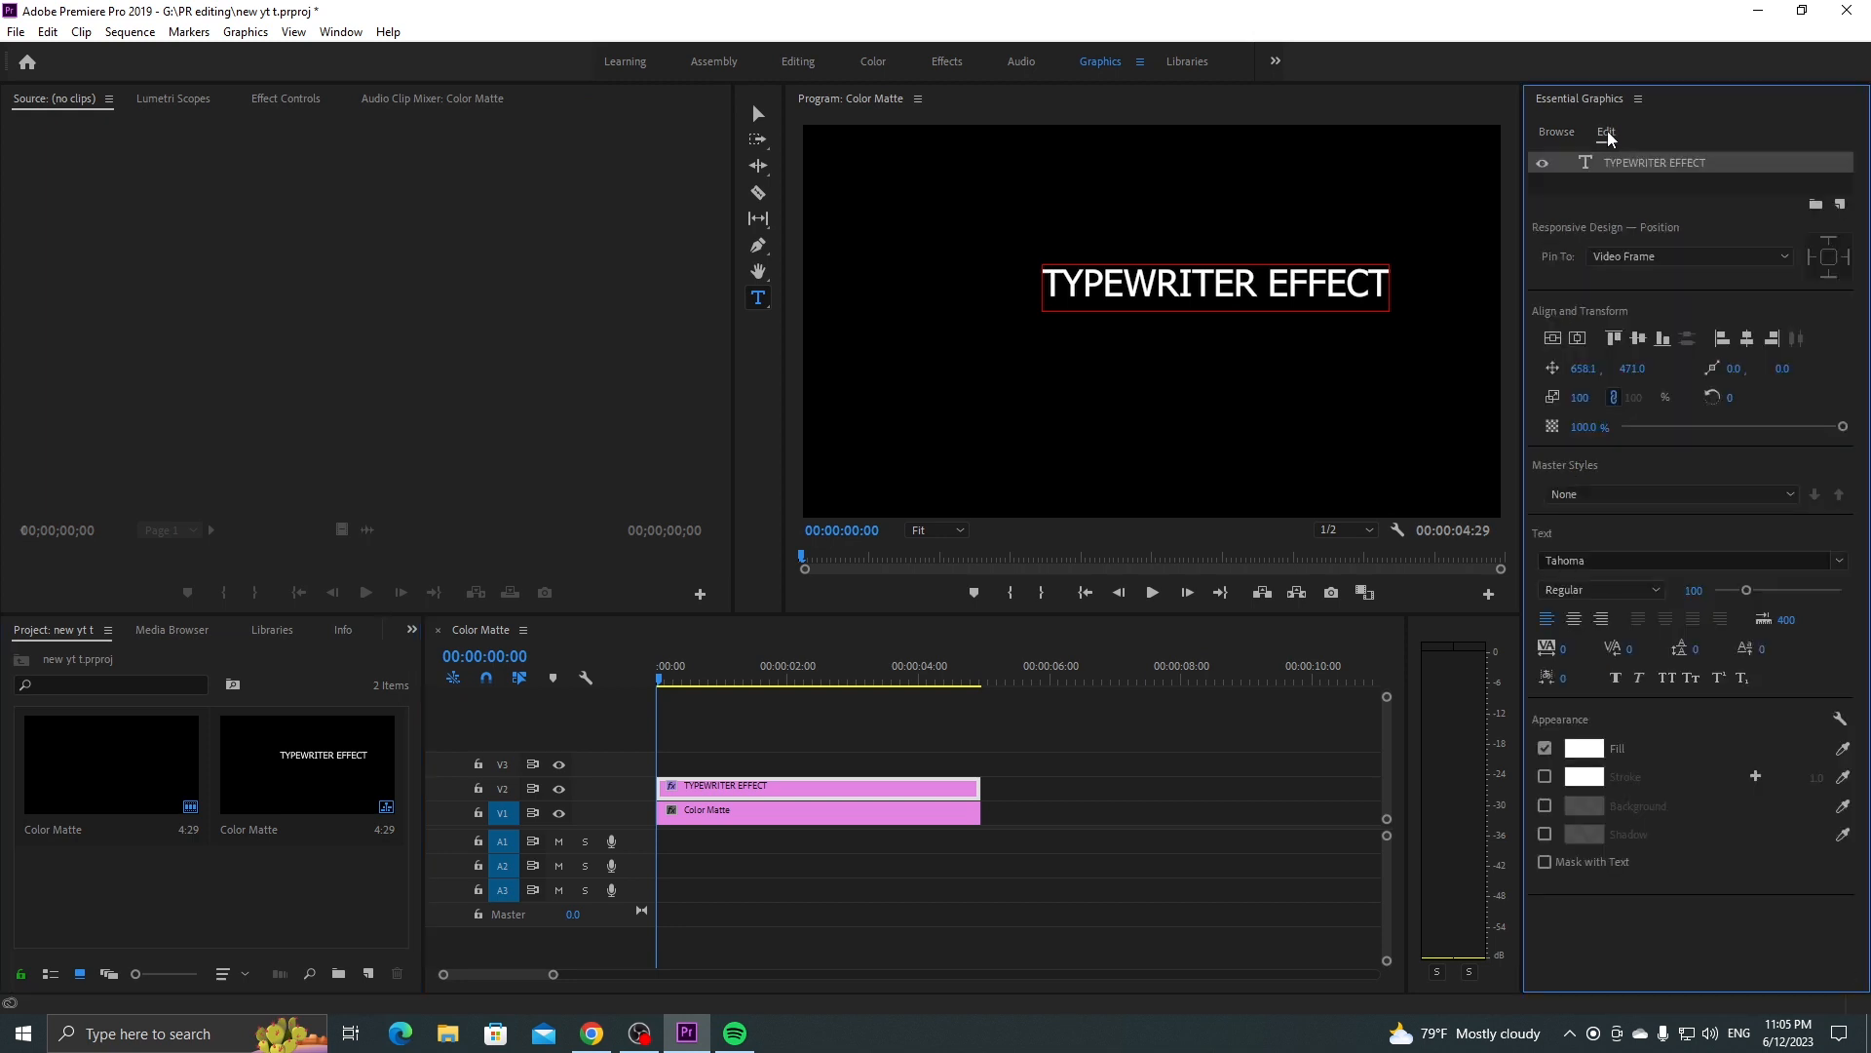
pyautogui.click(1639, 338)
pyautogui.click(1748, 338)
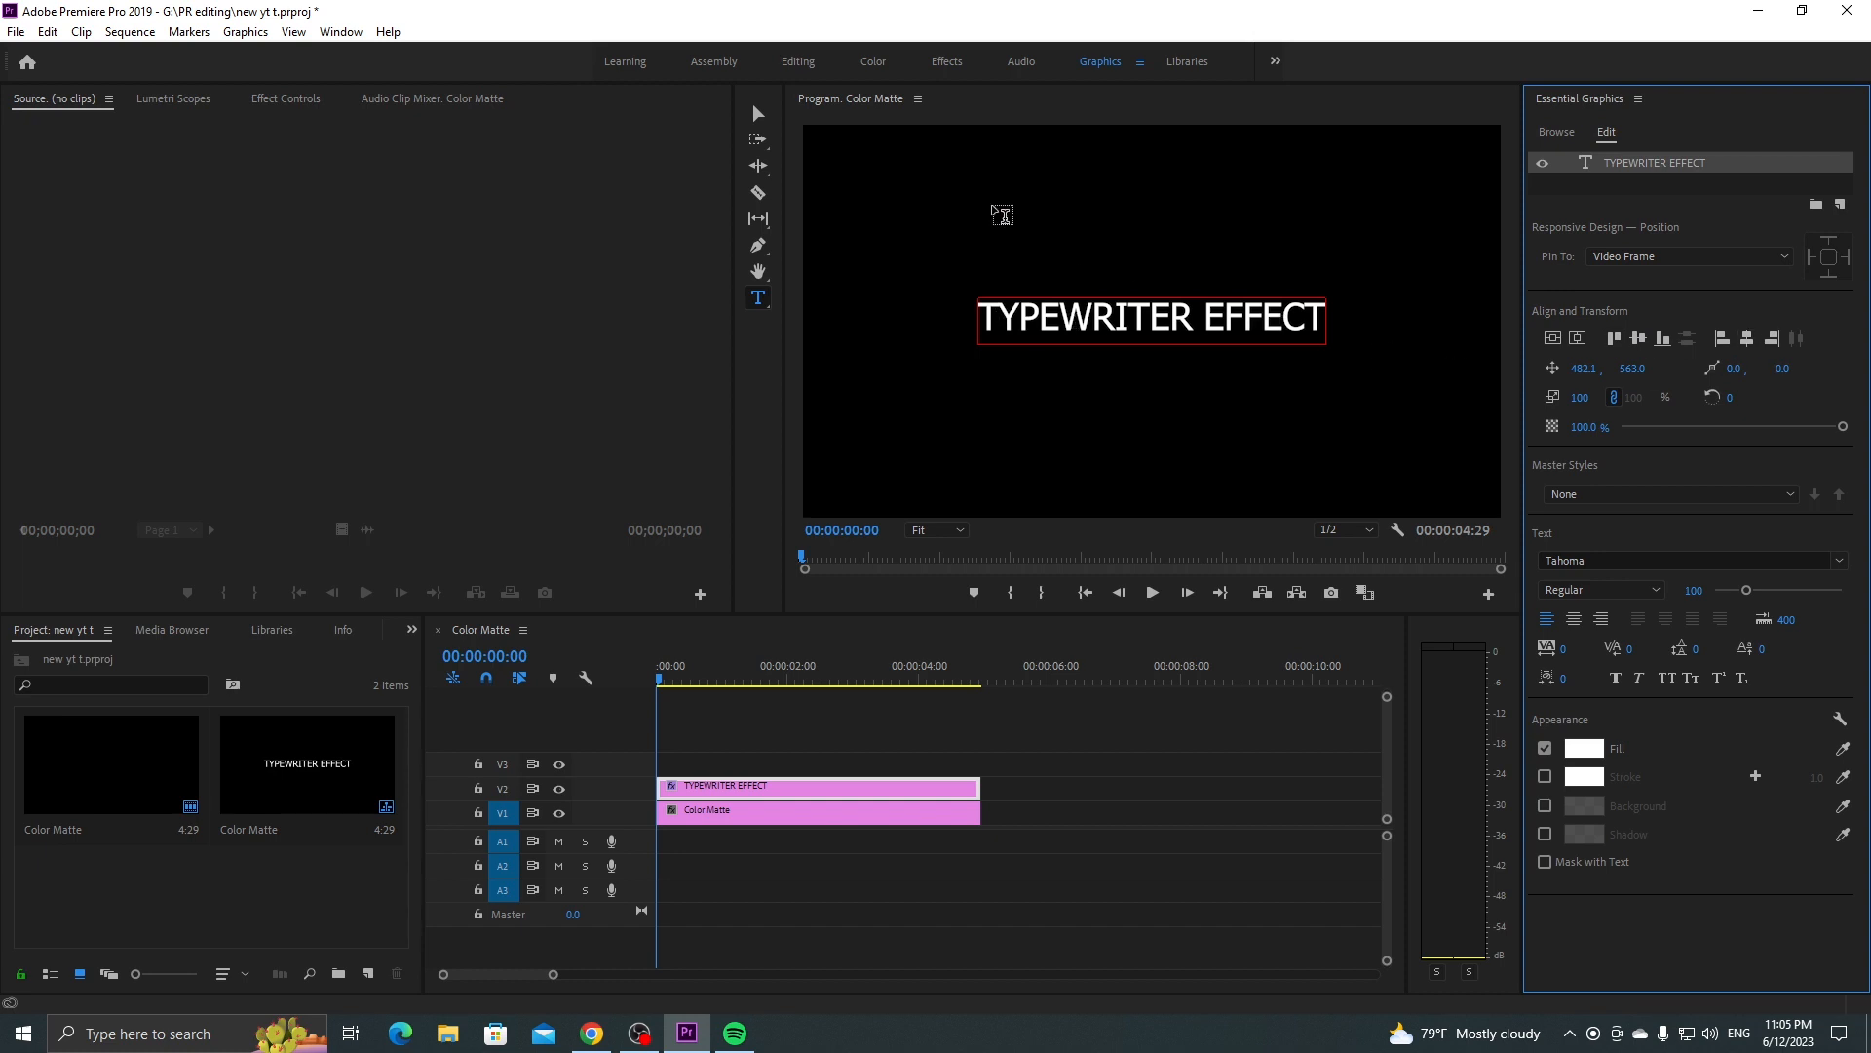
# - Return to the Editing workspace, search the effects for "wipe" and apply Linear Wipe to the title clip on V2
pyautogui.click(801, 64)
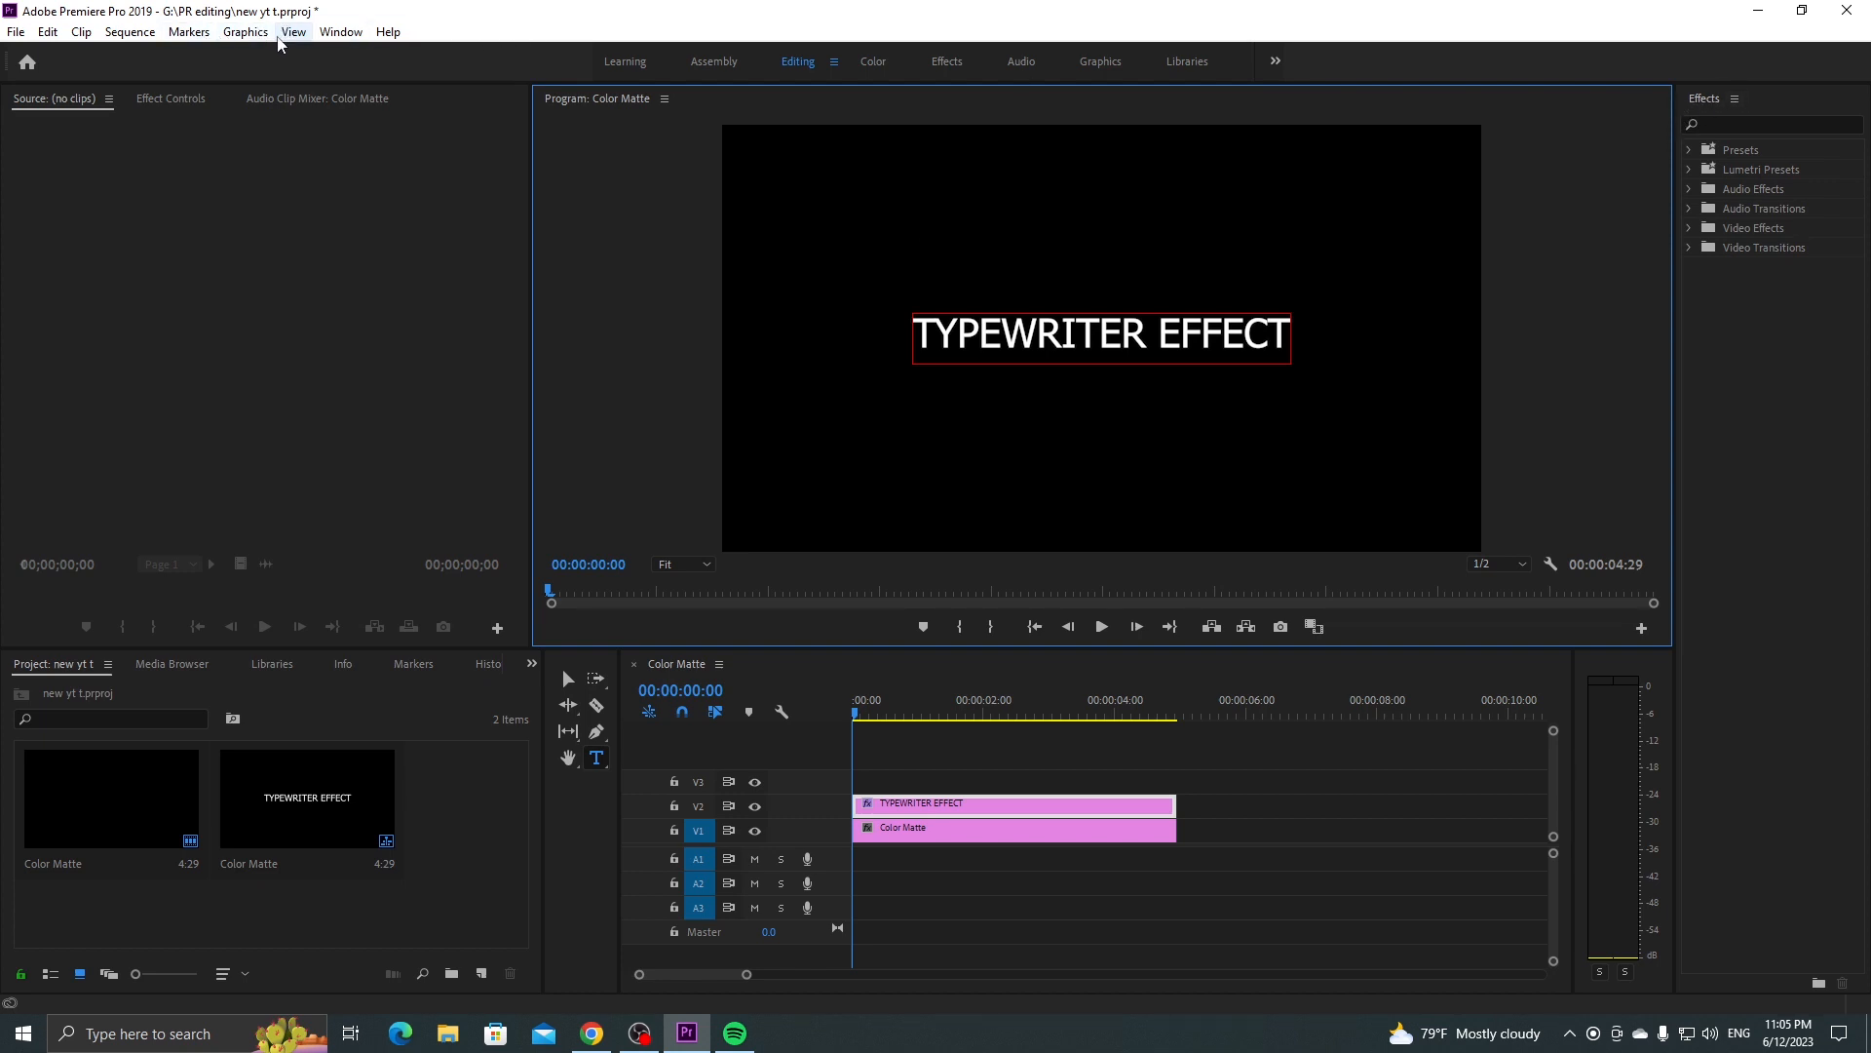
pyautogui.click(340, 33)
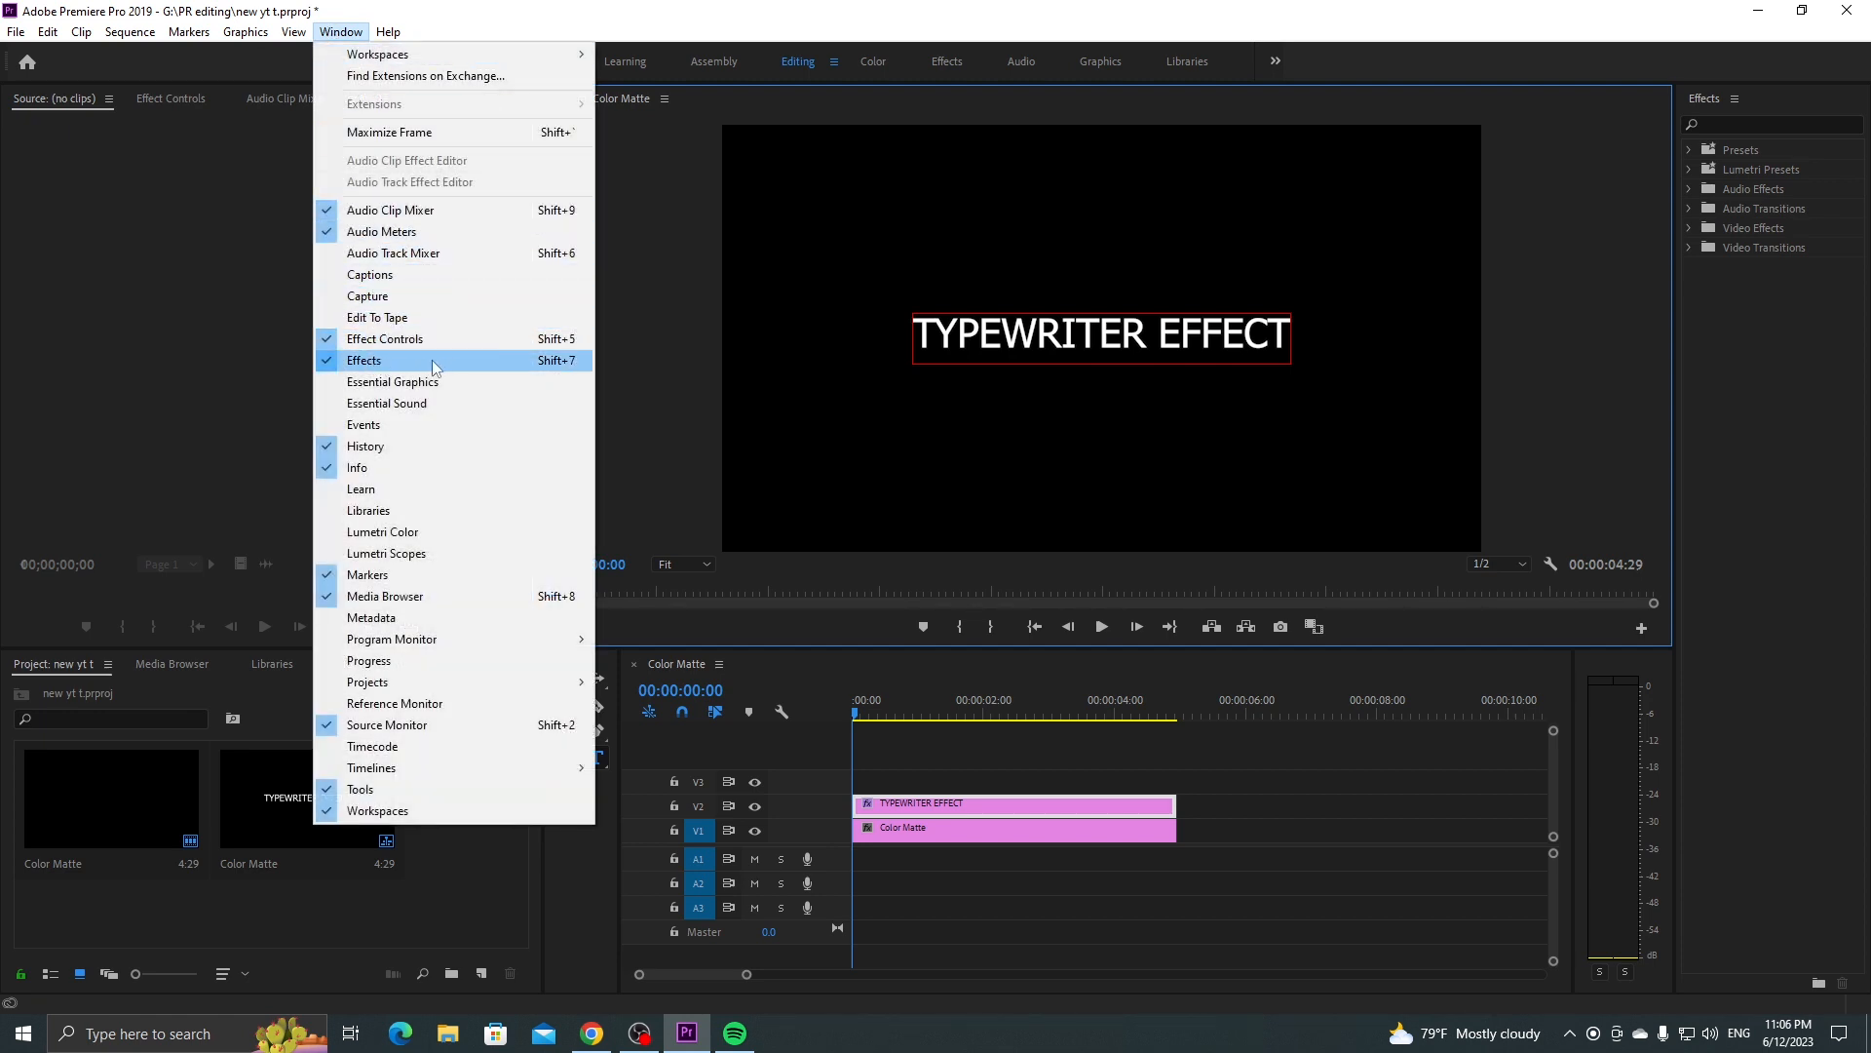
pyautogui.click(348, 32)
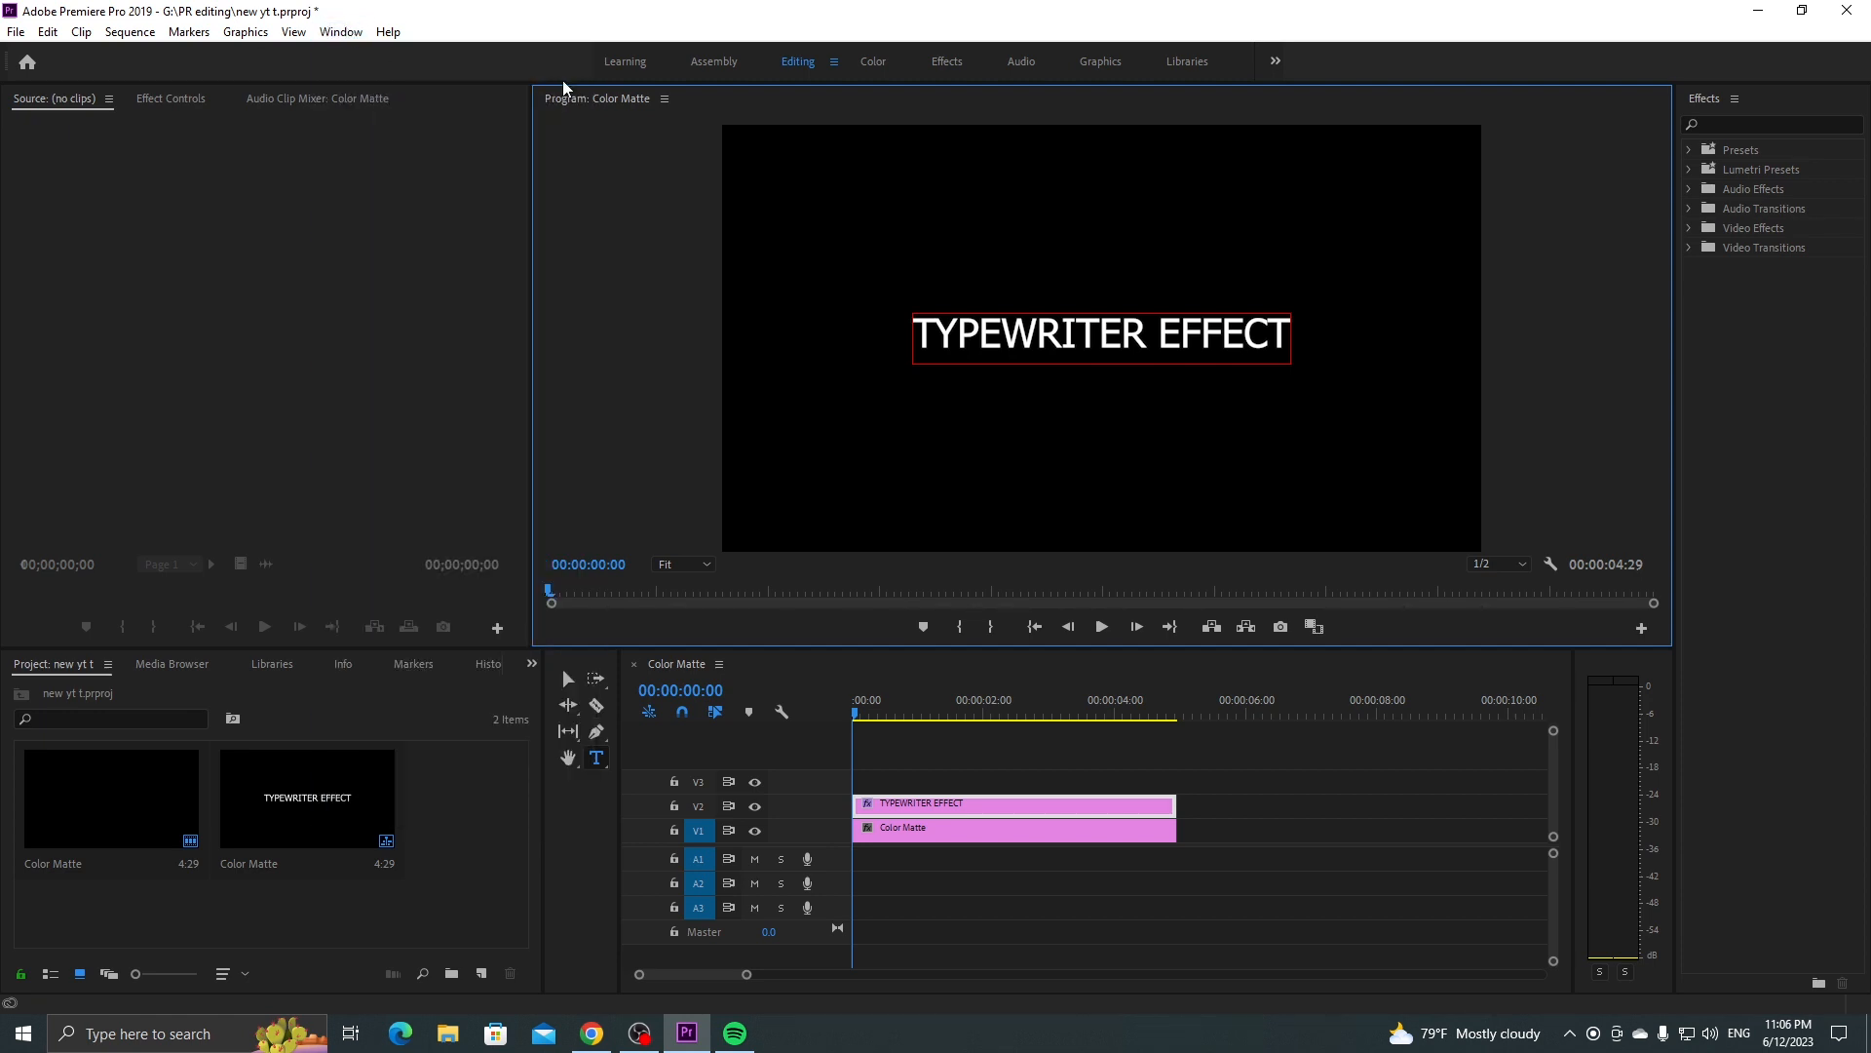
pyautogui.click(1744, 124)
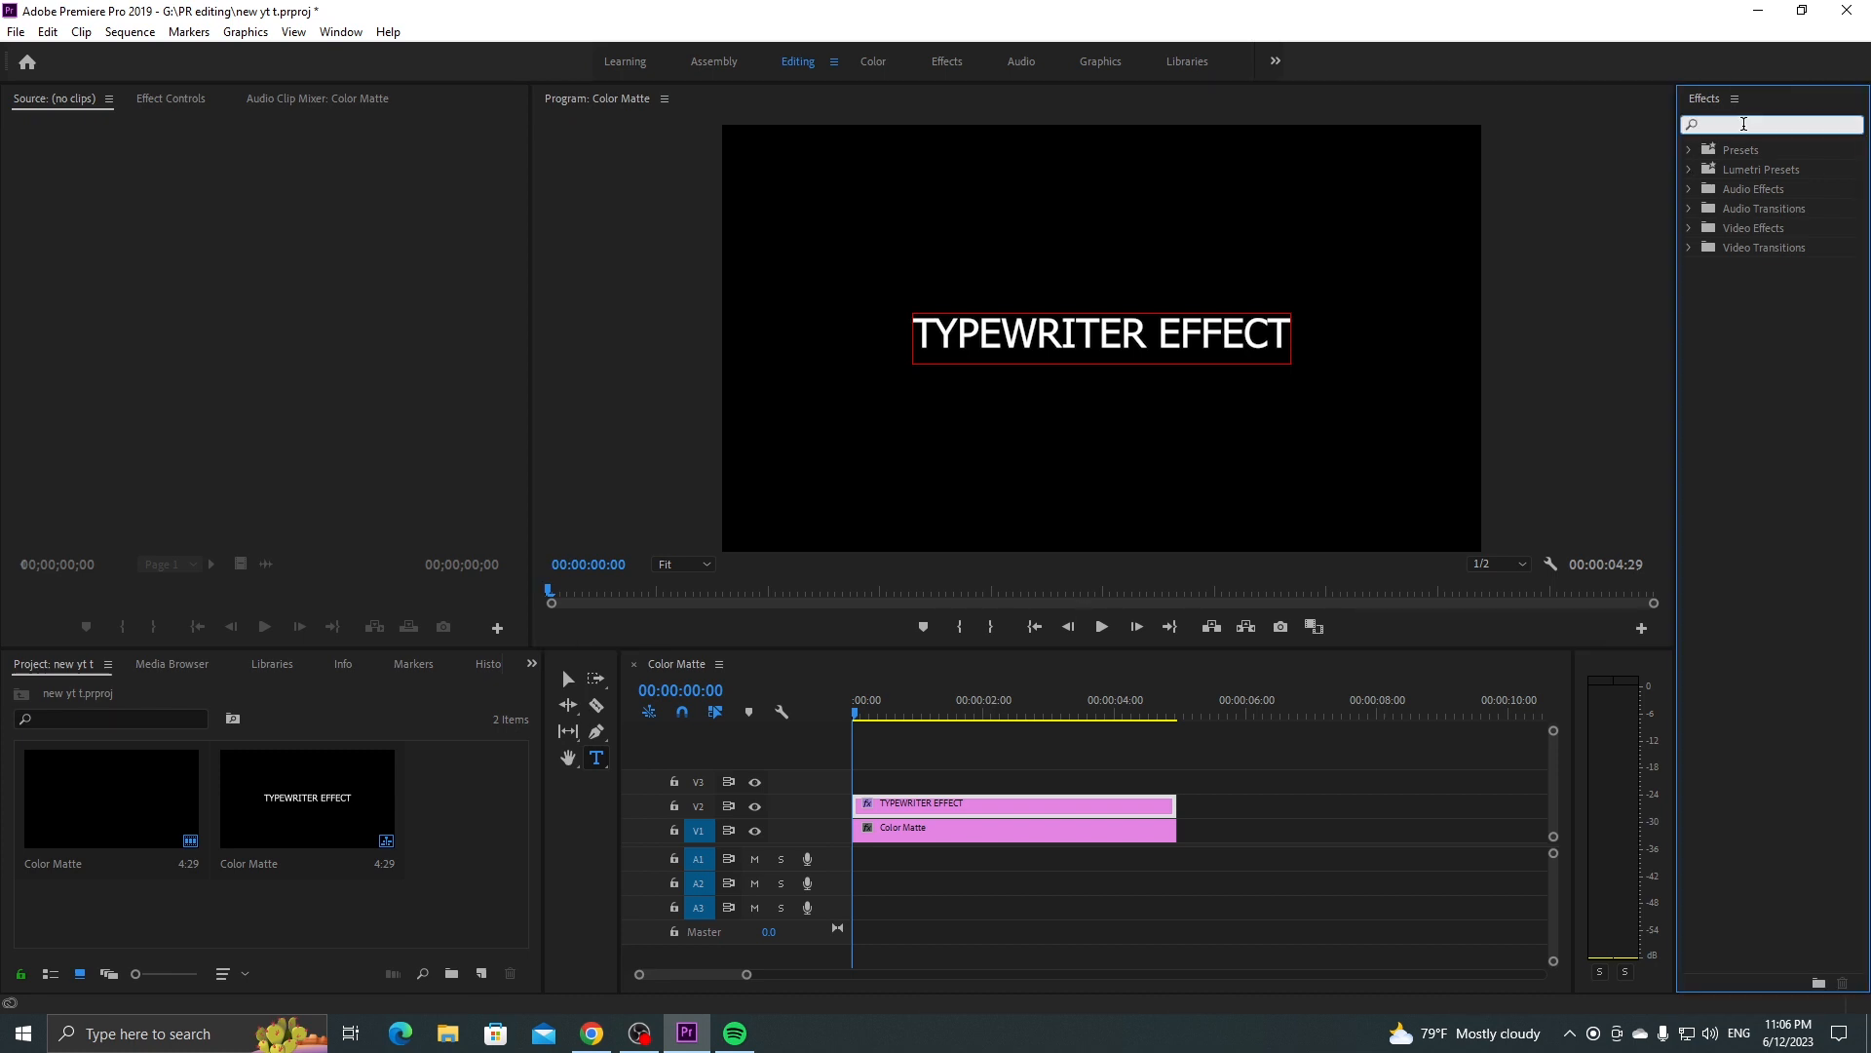
pyautogui.write('wi')
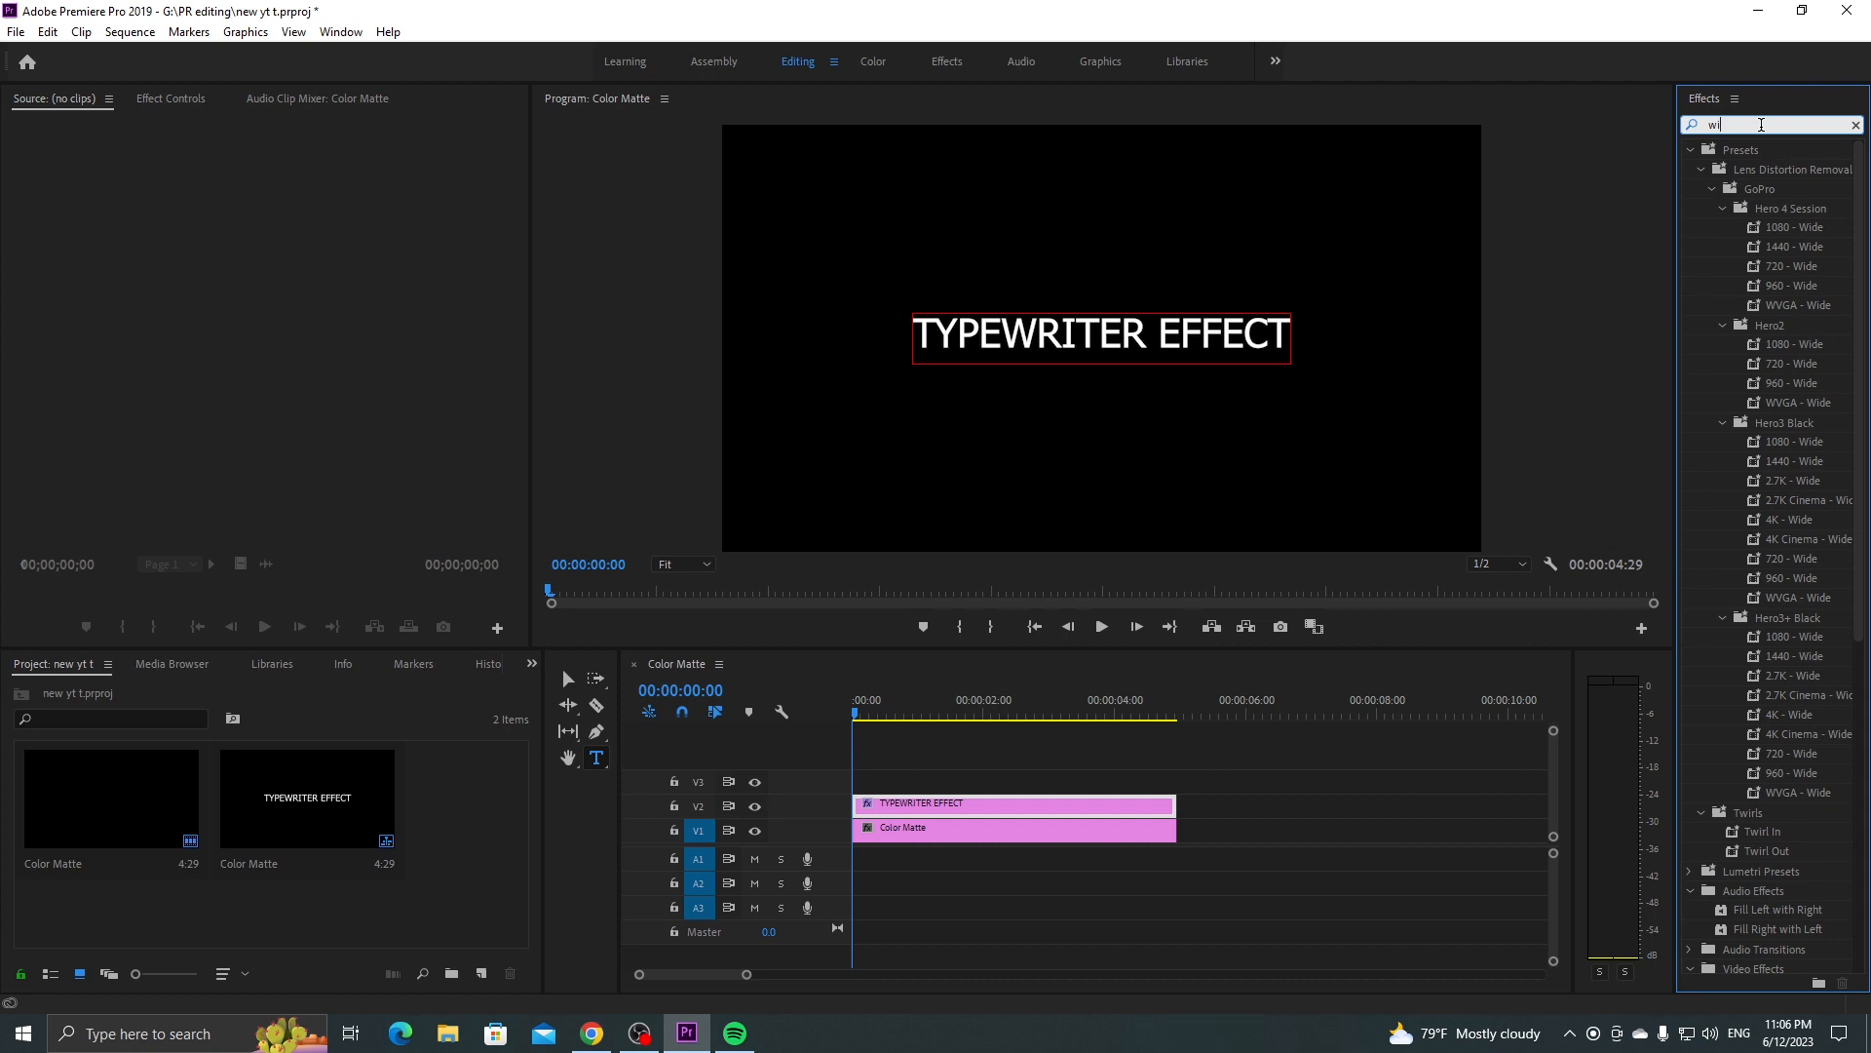
pyautogui.write('pe')
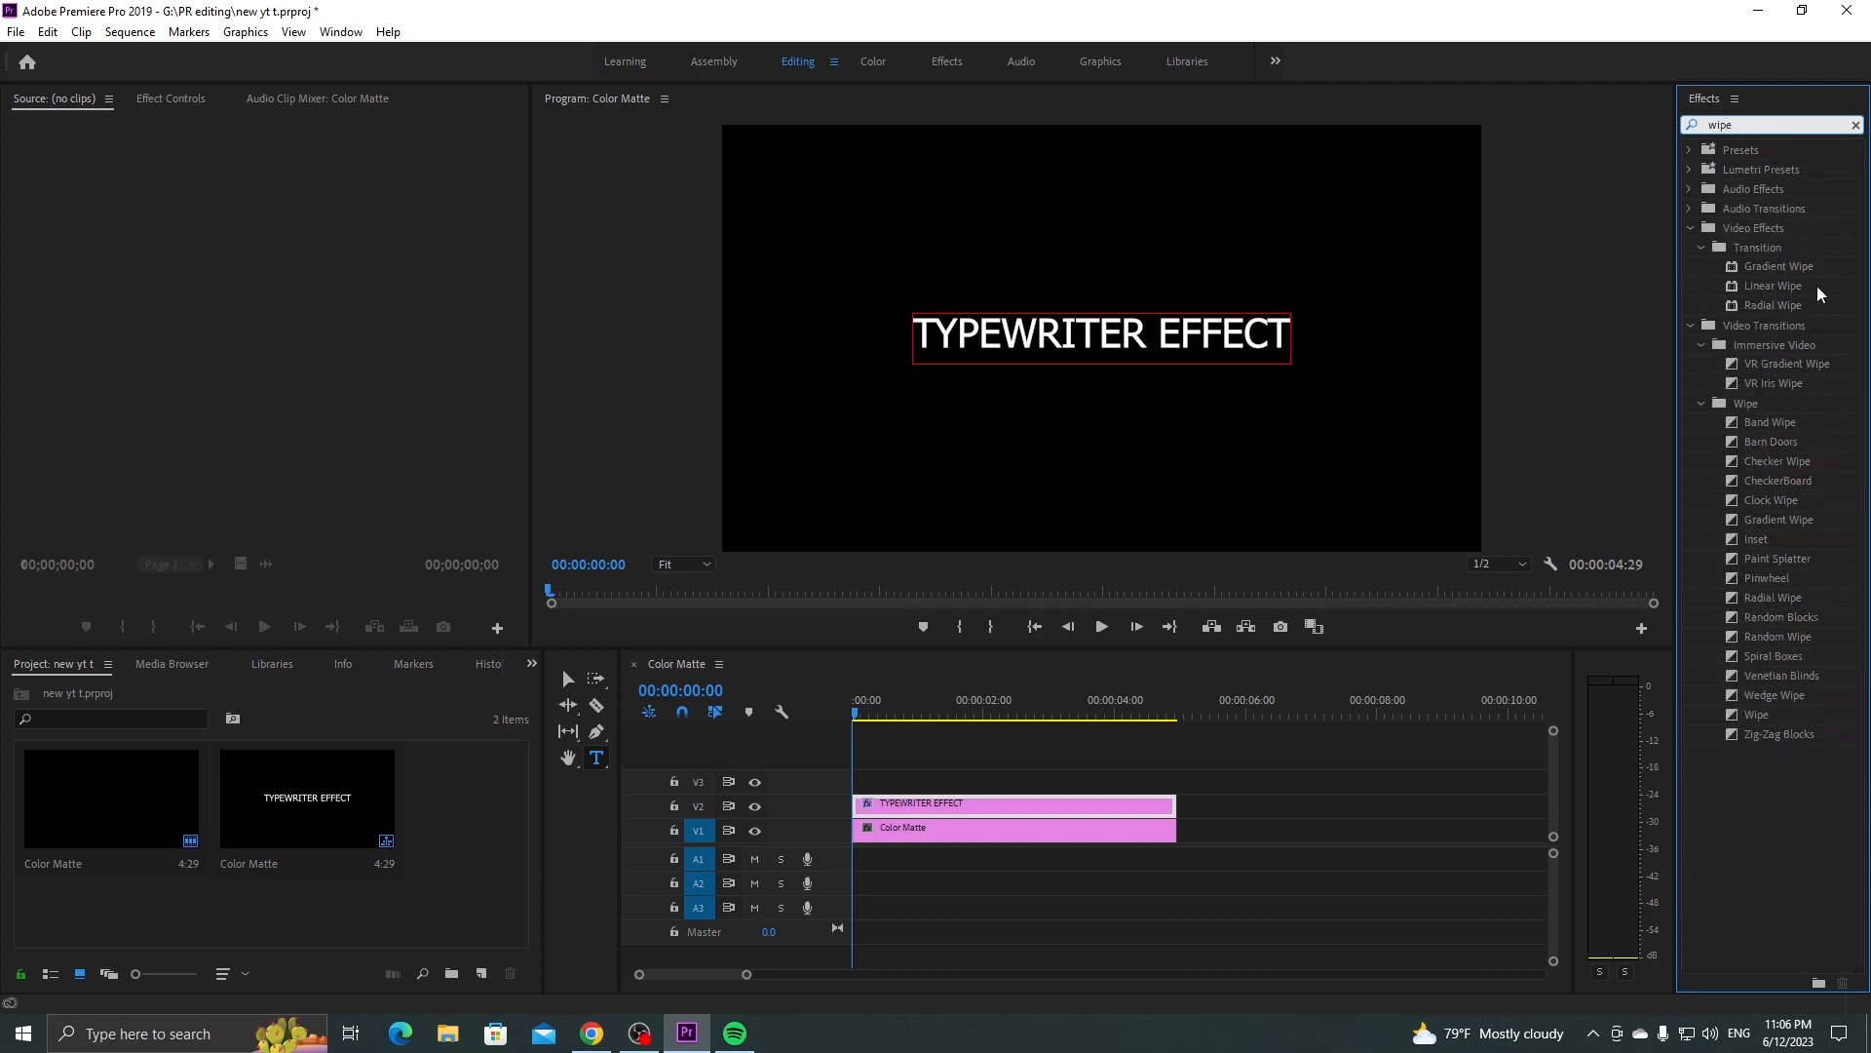
pyautogui.click(1792, 285)
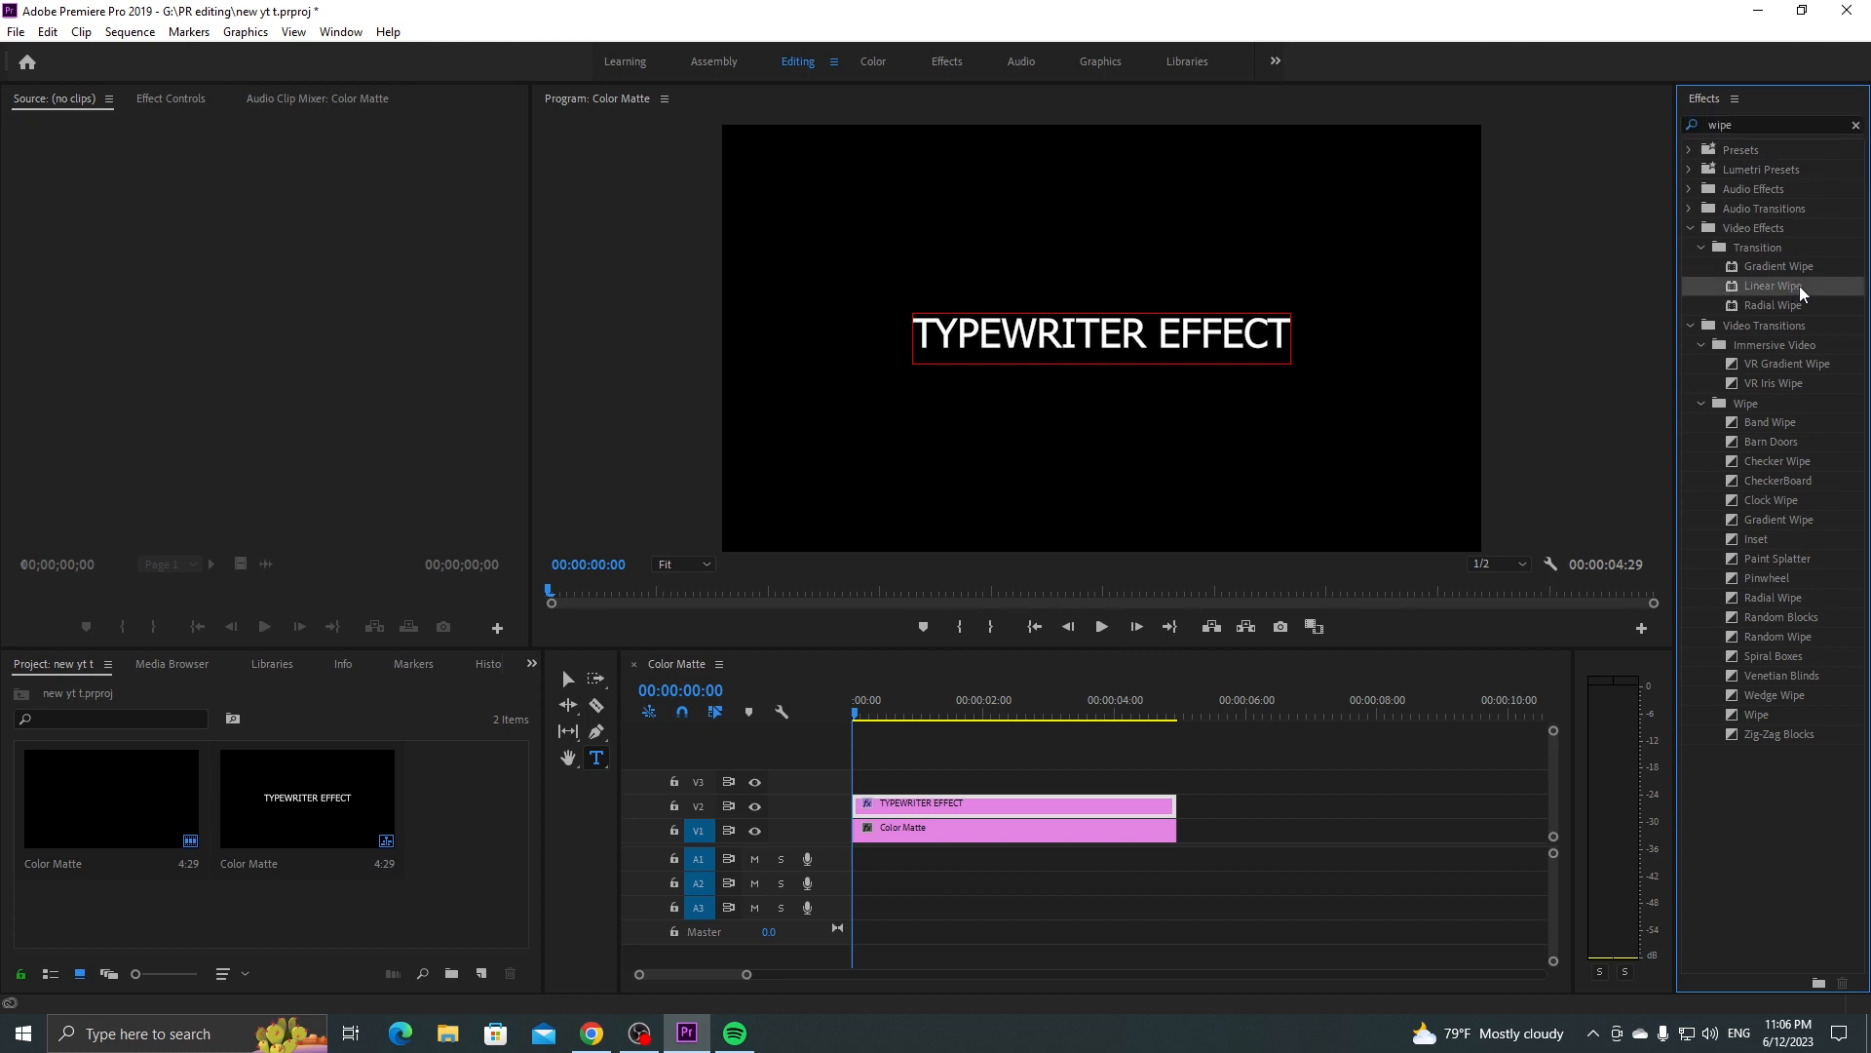
pyautogui.moveTo(1801, 284); pyautogui.dragTo(911, 810)
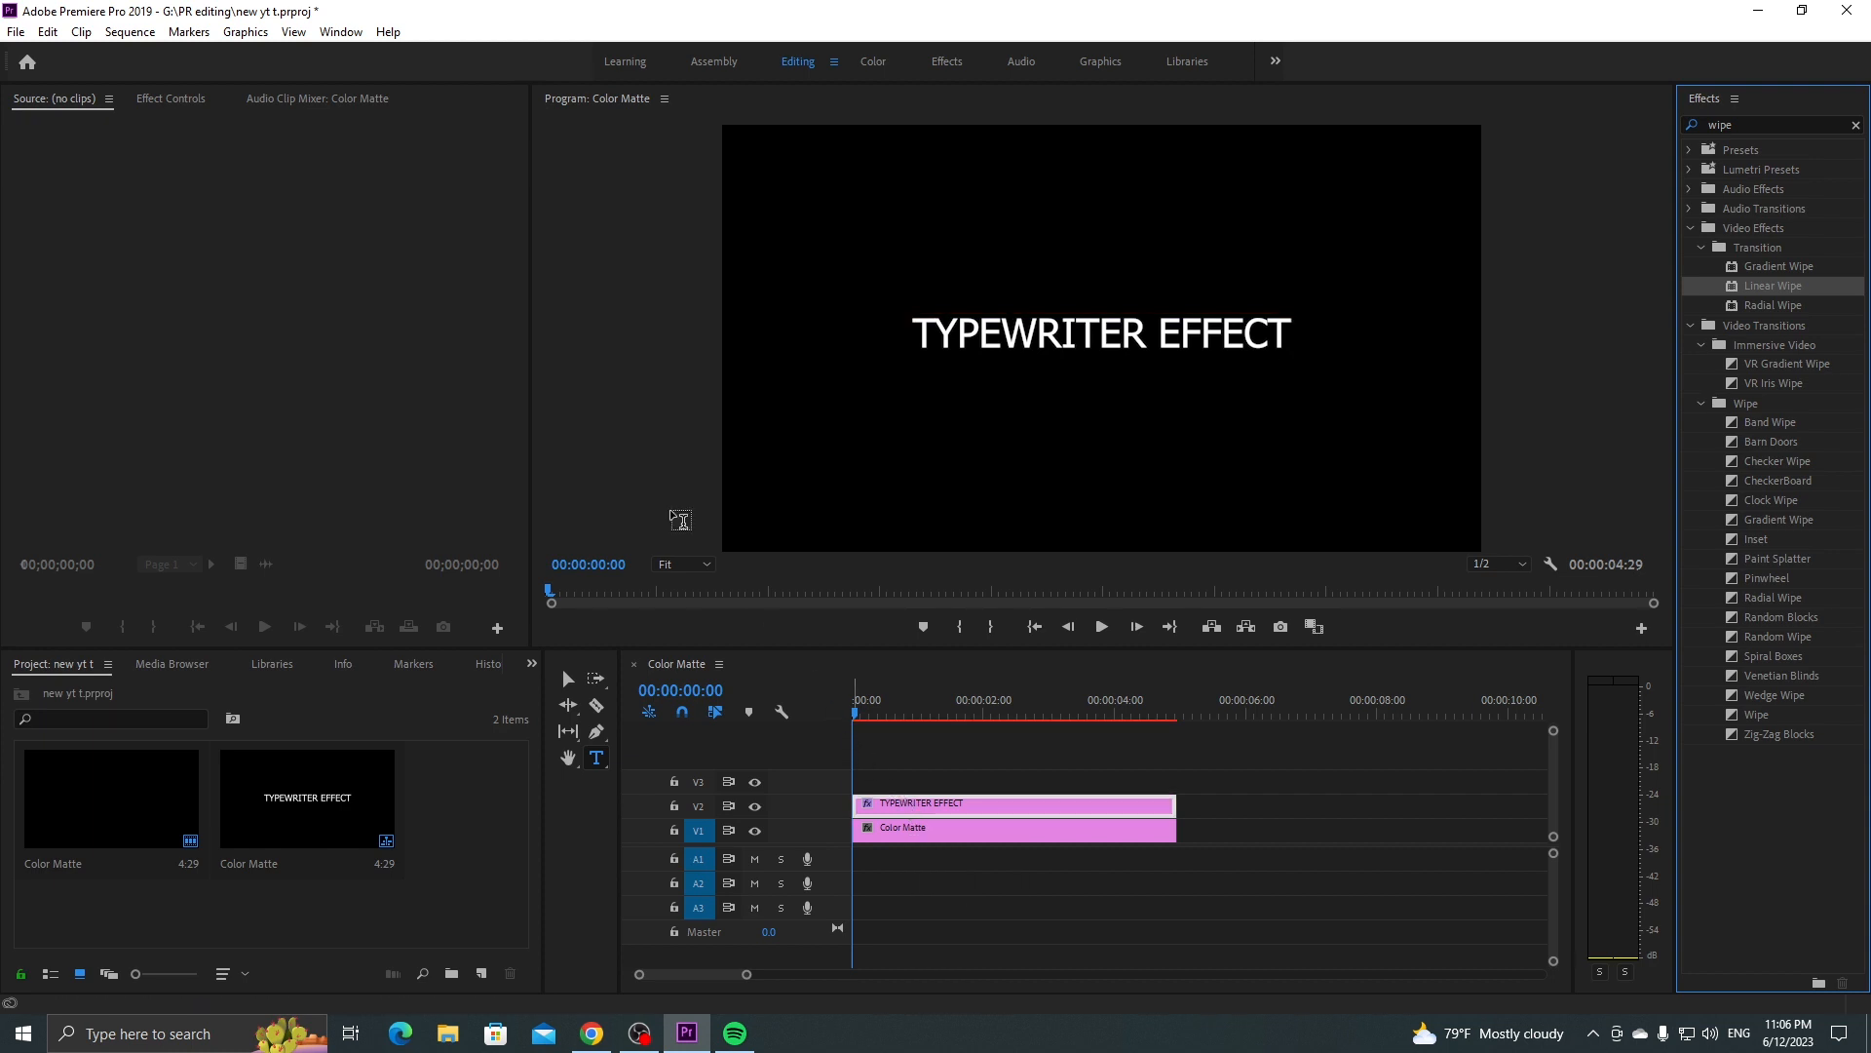
# - Set the Wipe Angle of the title clip's Linear Wipe effect to 260°
pyautogui.click(166, 99)
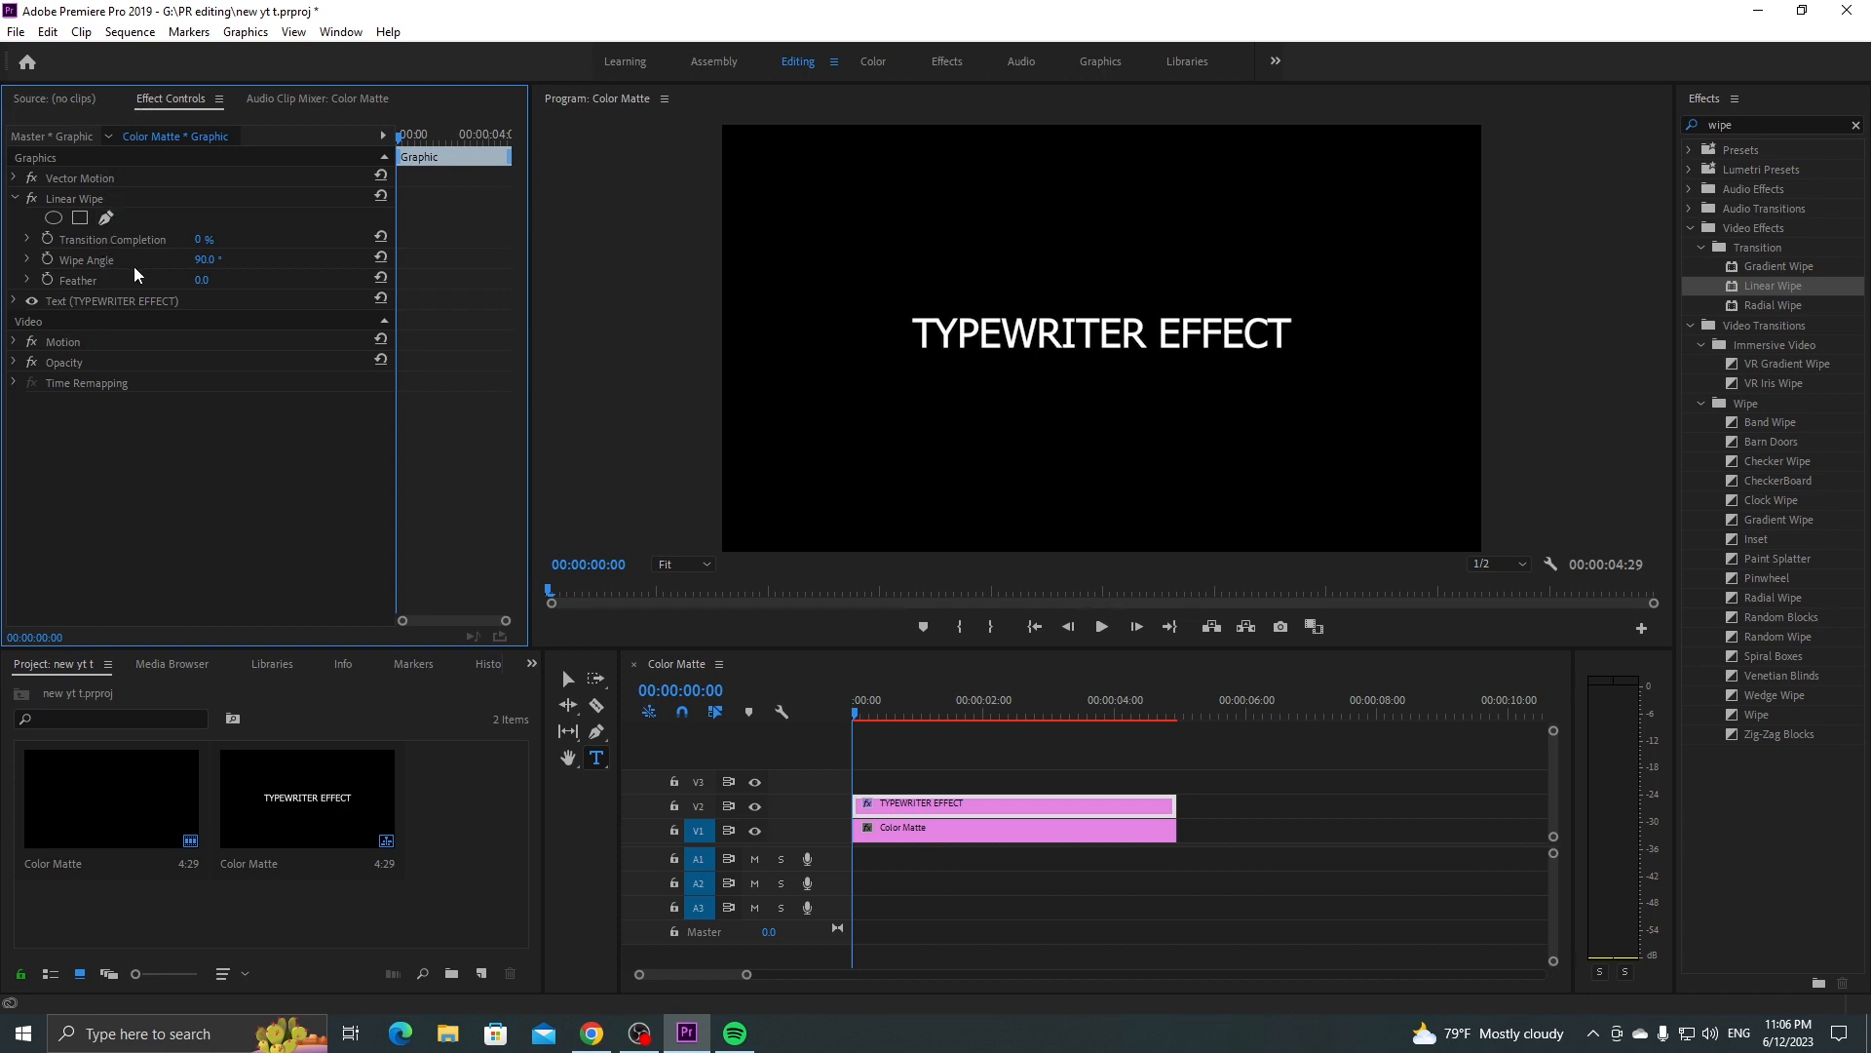
pyautogui.click(201, 264)
pyautogui.press('BackSpace')
pyautogui.write('260')
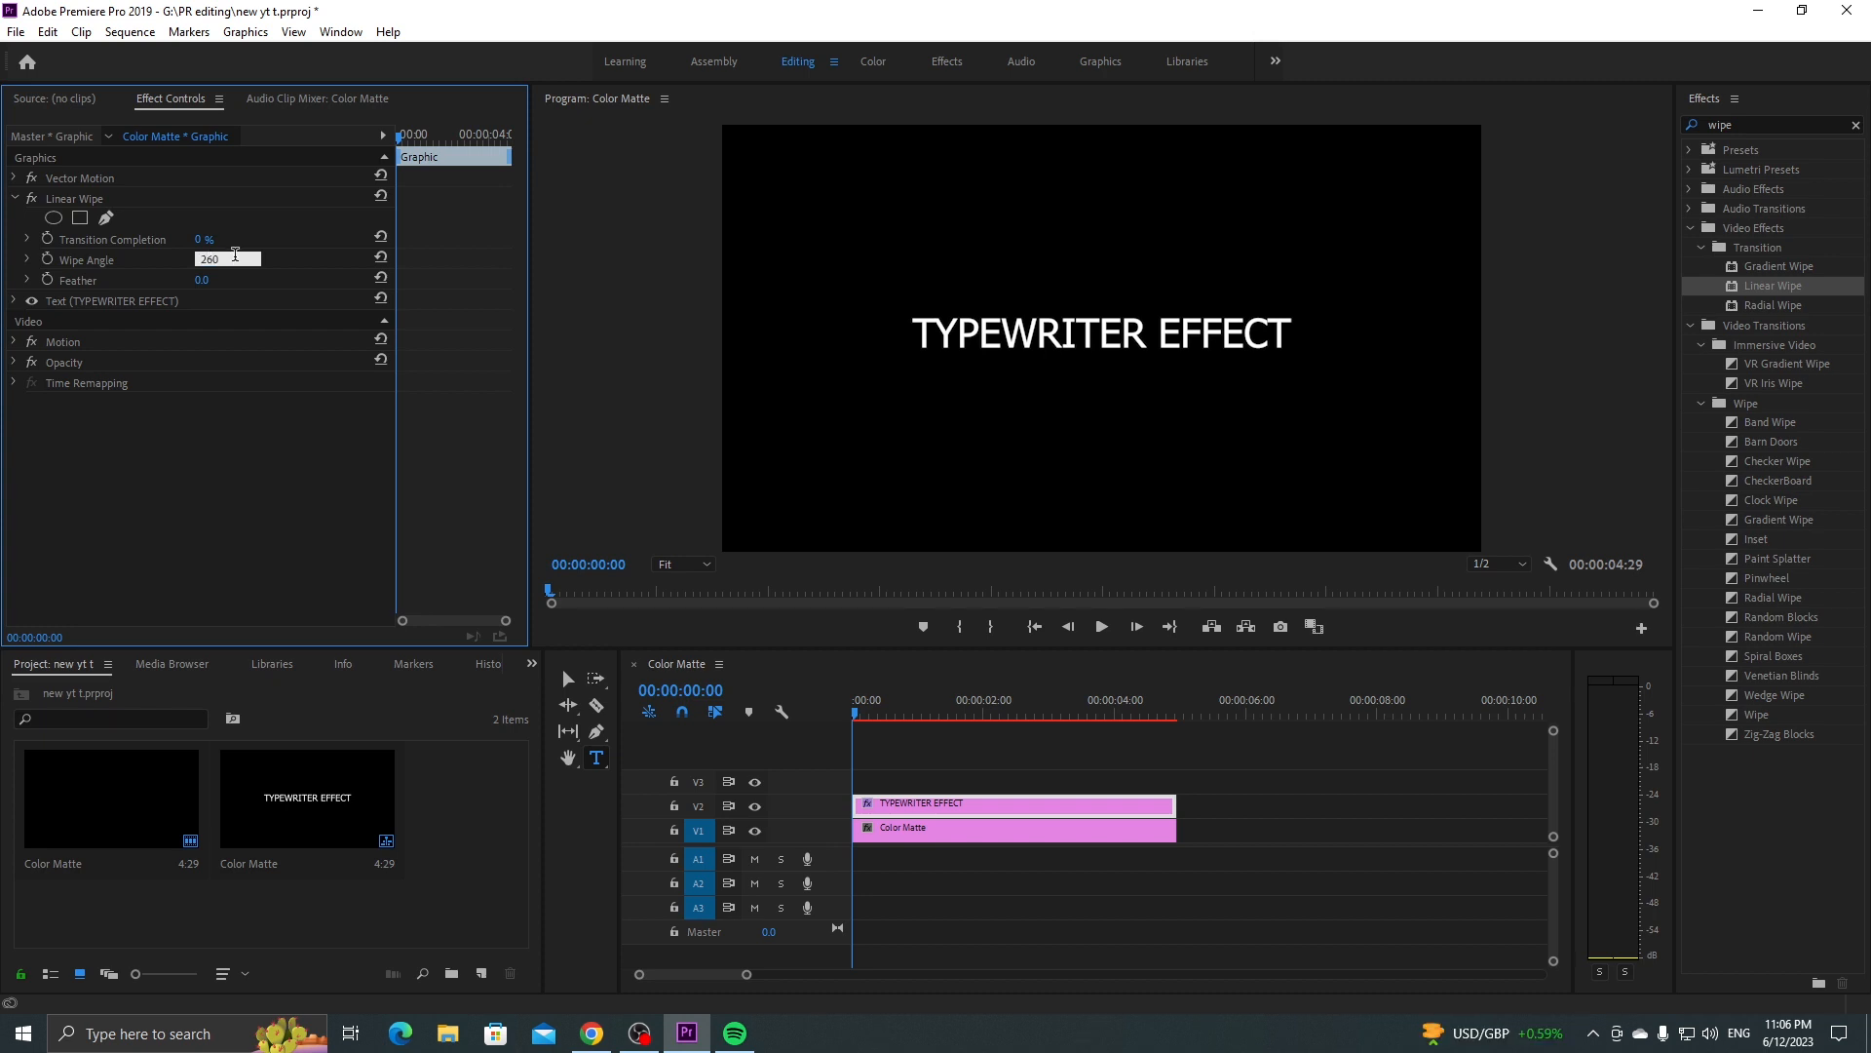
pyautogui.press('Return')
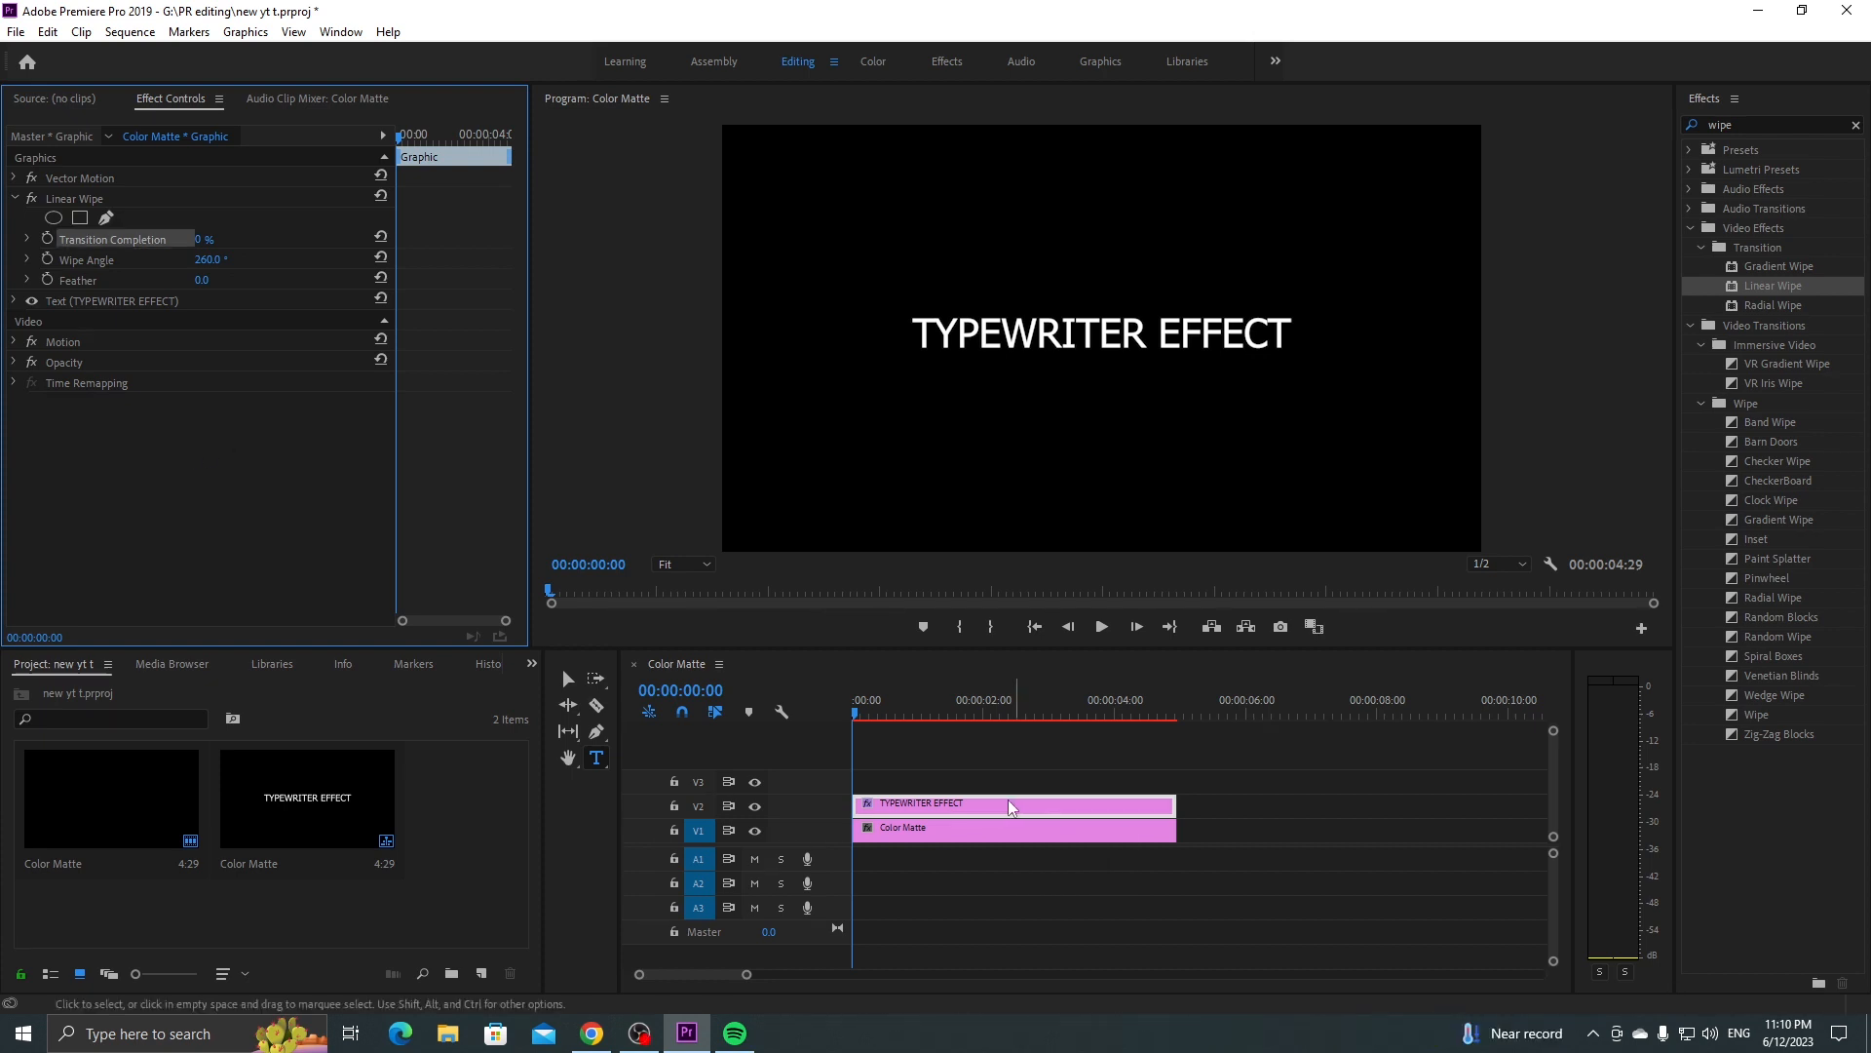
# - Keyframe the Linear Wipe's Transition Completion at the sequence start and add a second keyframe of 100% at 00:00:01:20
pyautogui.click(47, 240)
pyautogui.hotkey('shift', 'Right')
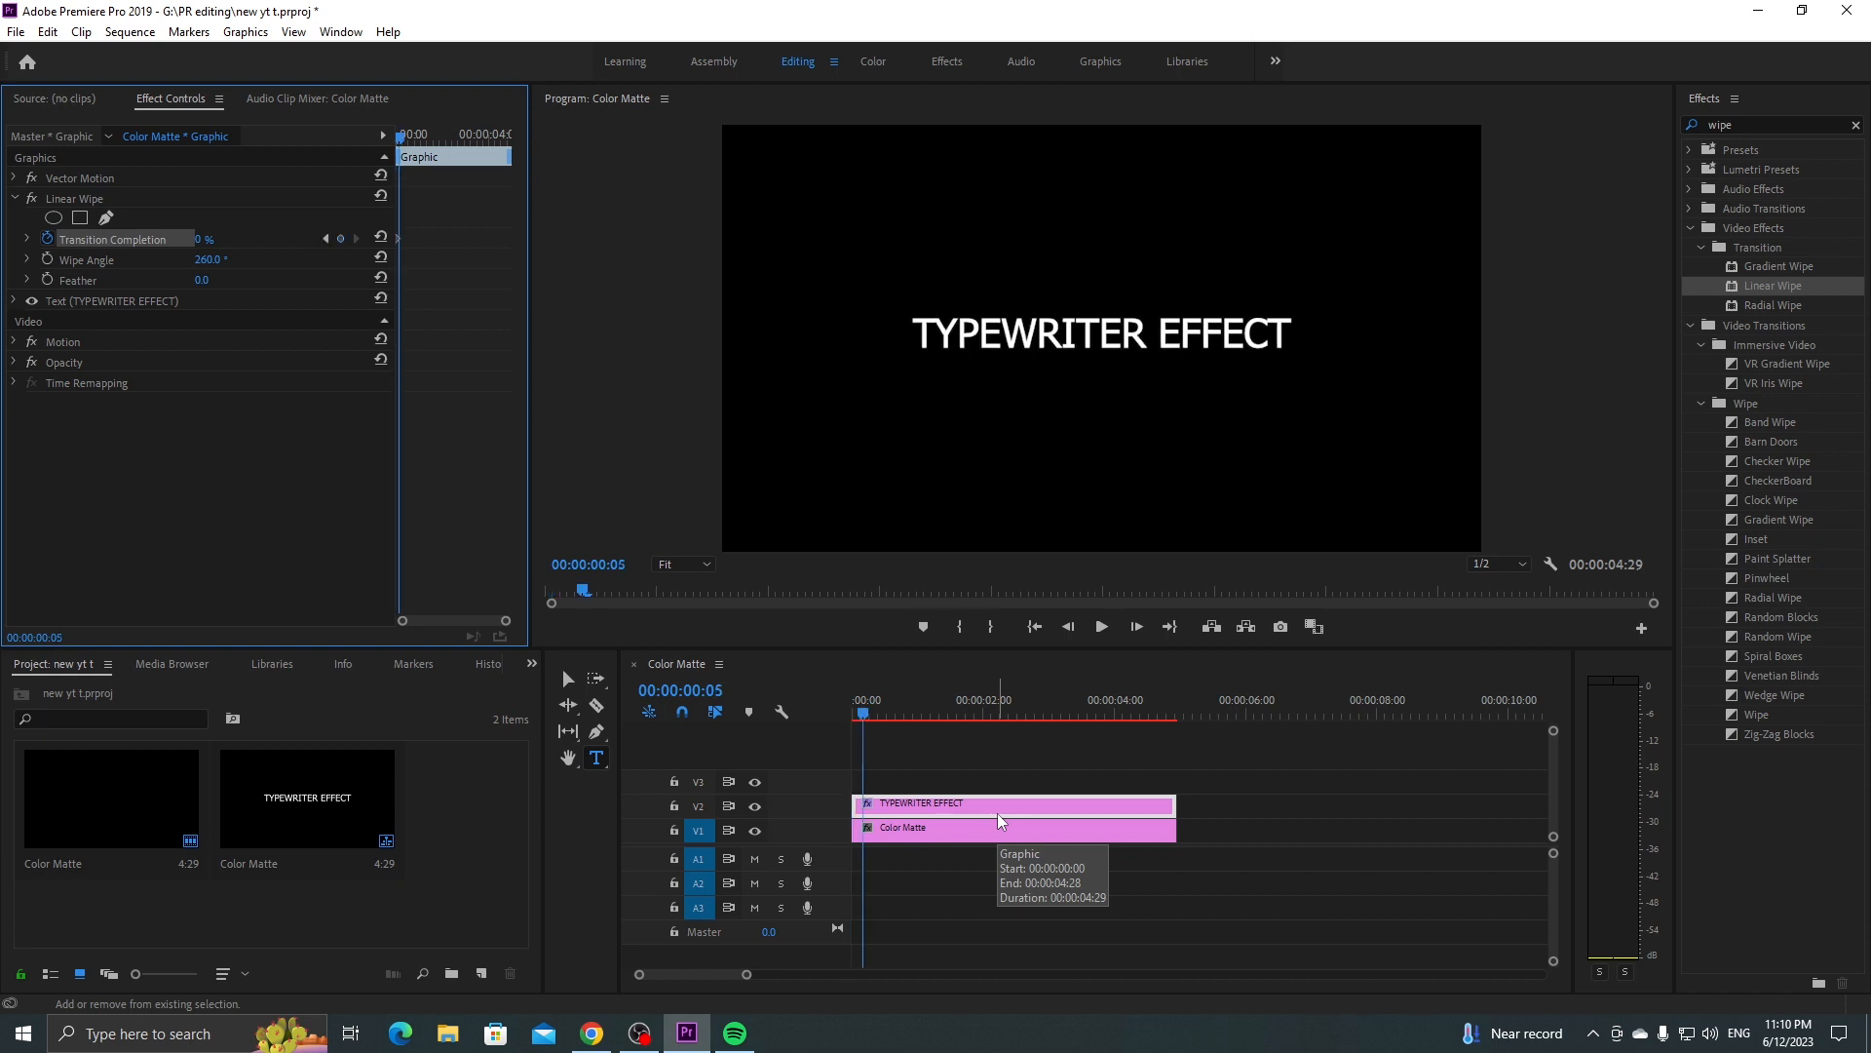
pyautogui.hotkey('shift', 'Right')
pyautogui.hotkey('shift', 'Right')
pyautogui.hotkey('shift', 'Right')
pyautogui.hotkey('shift', 'Right')
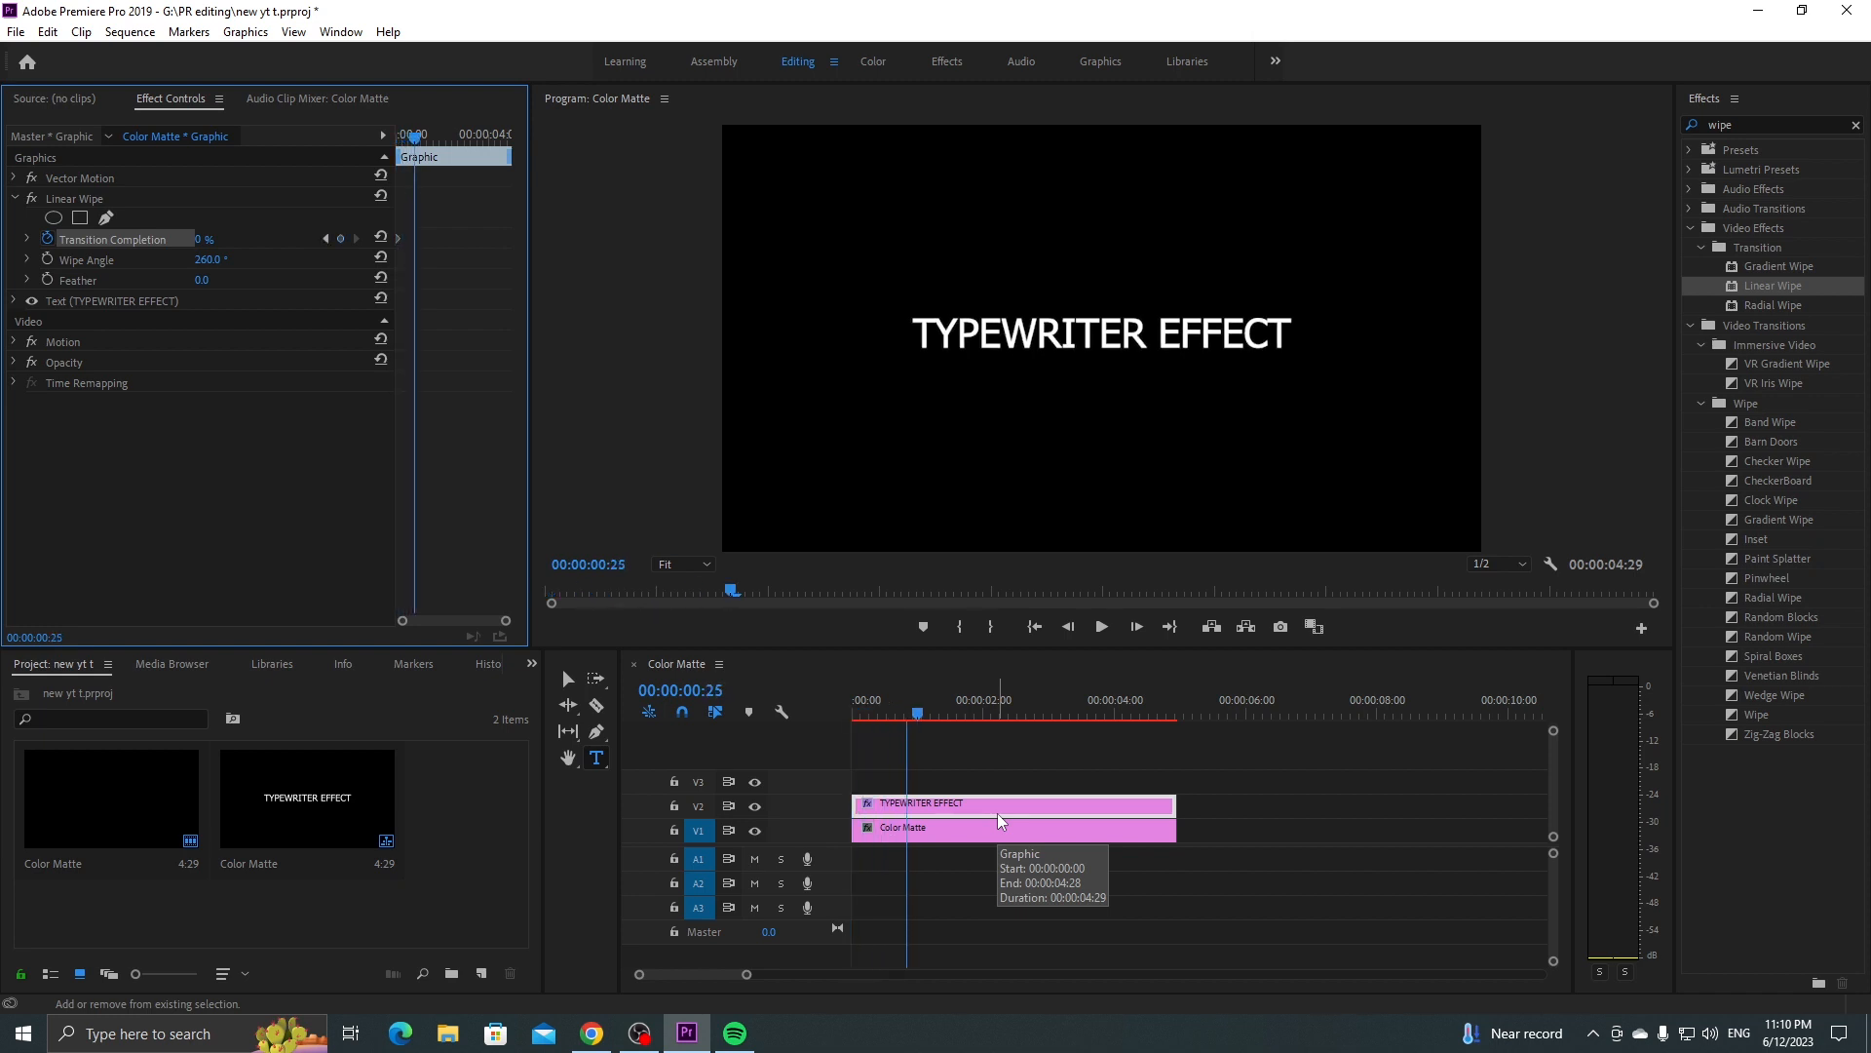
pyautogui.hotkey('shift', 'Right')
pyautogui.hotkey('shift', 'Right')
pyautogui.hotkey('shift', 'Right')
pyautogui.hotkey('shift', 'Right')
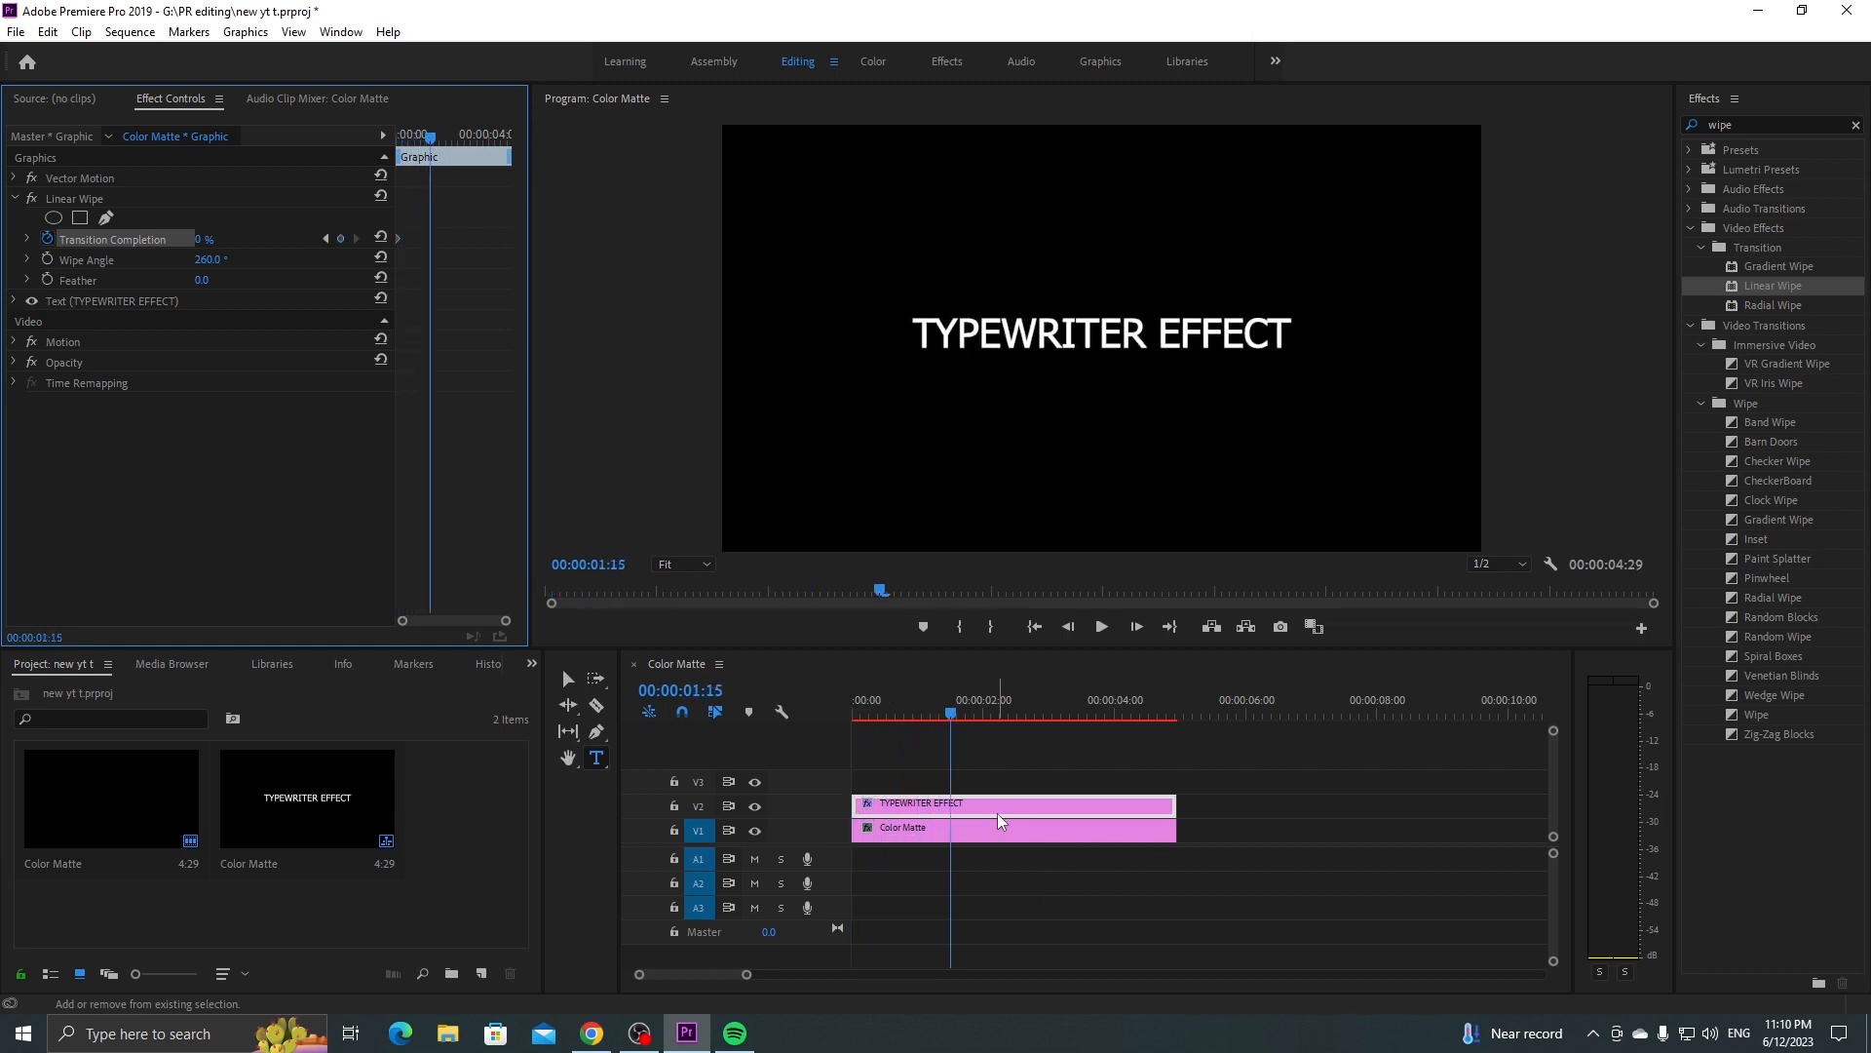
pyautogui.hotkey('shift', 'Right')
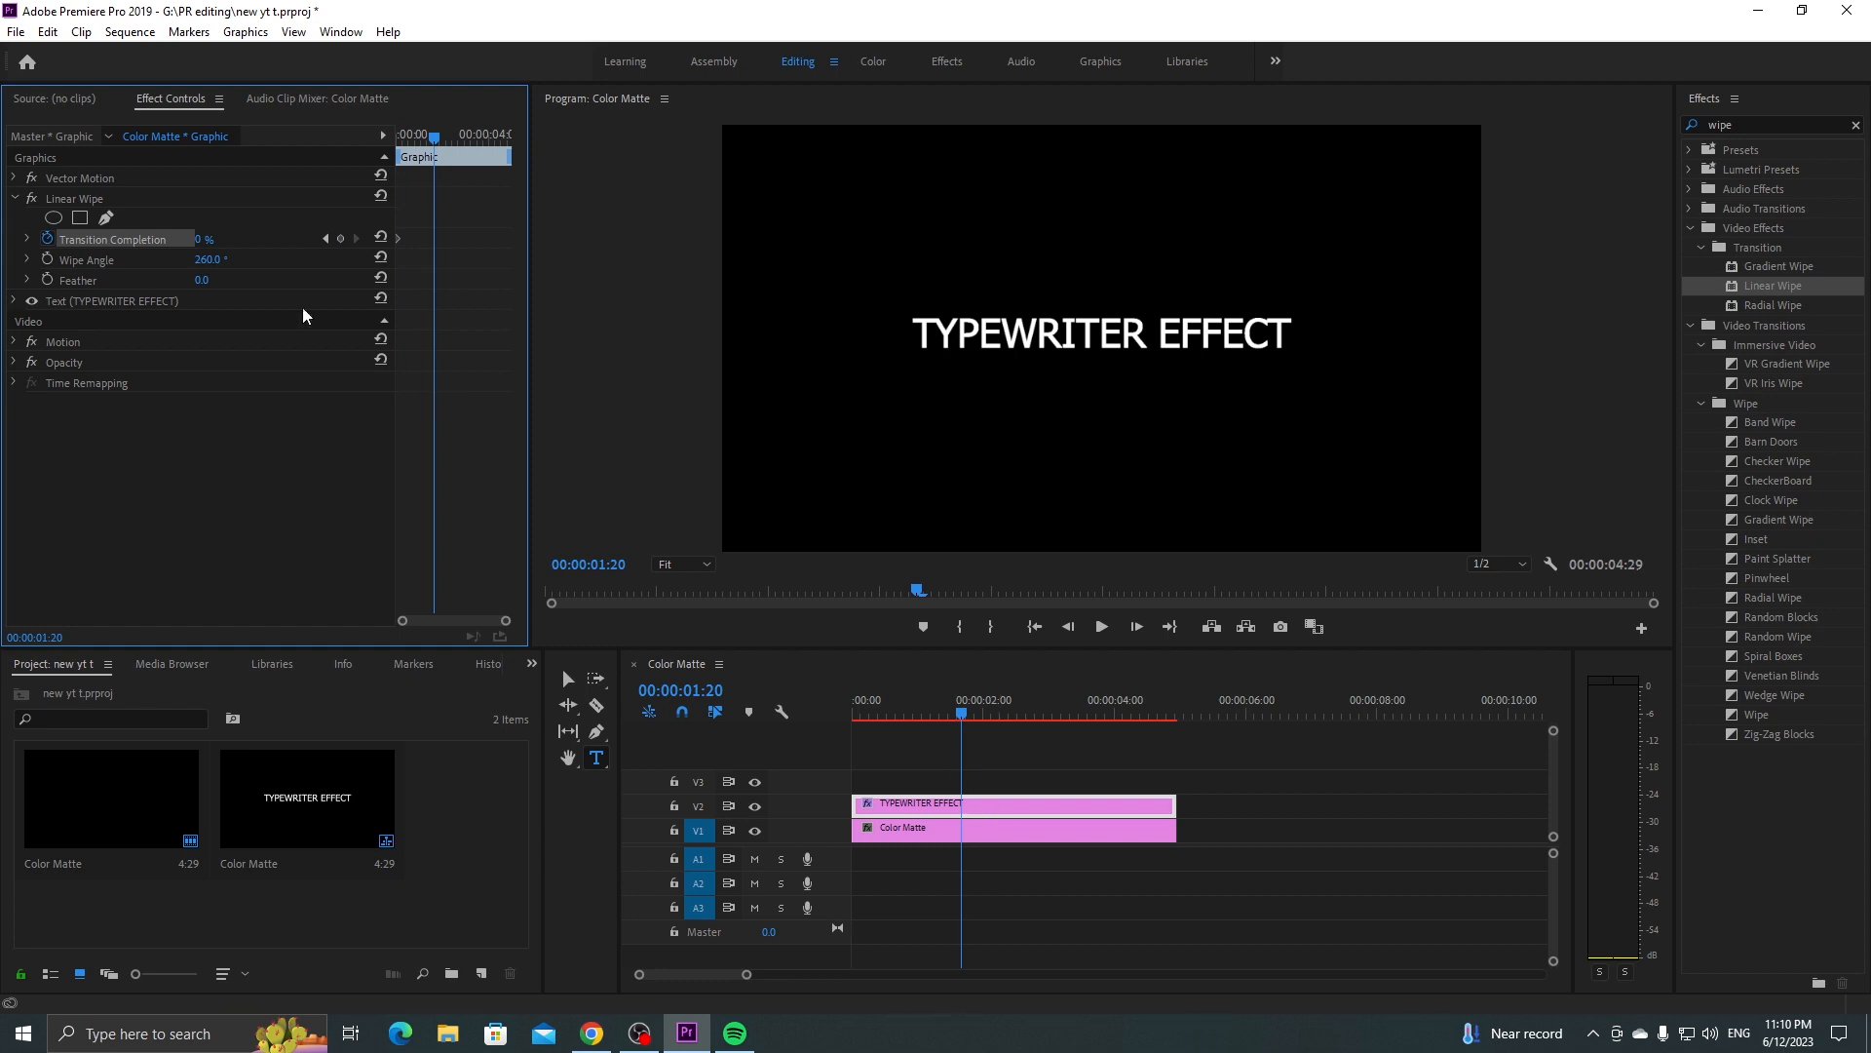
pyautogui.click(221, 235)
pyautogui.write('100')
pyautogui.press('Return')
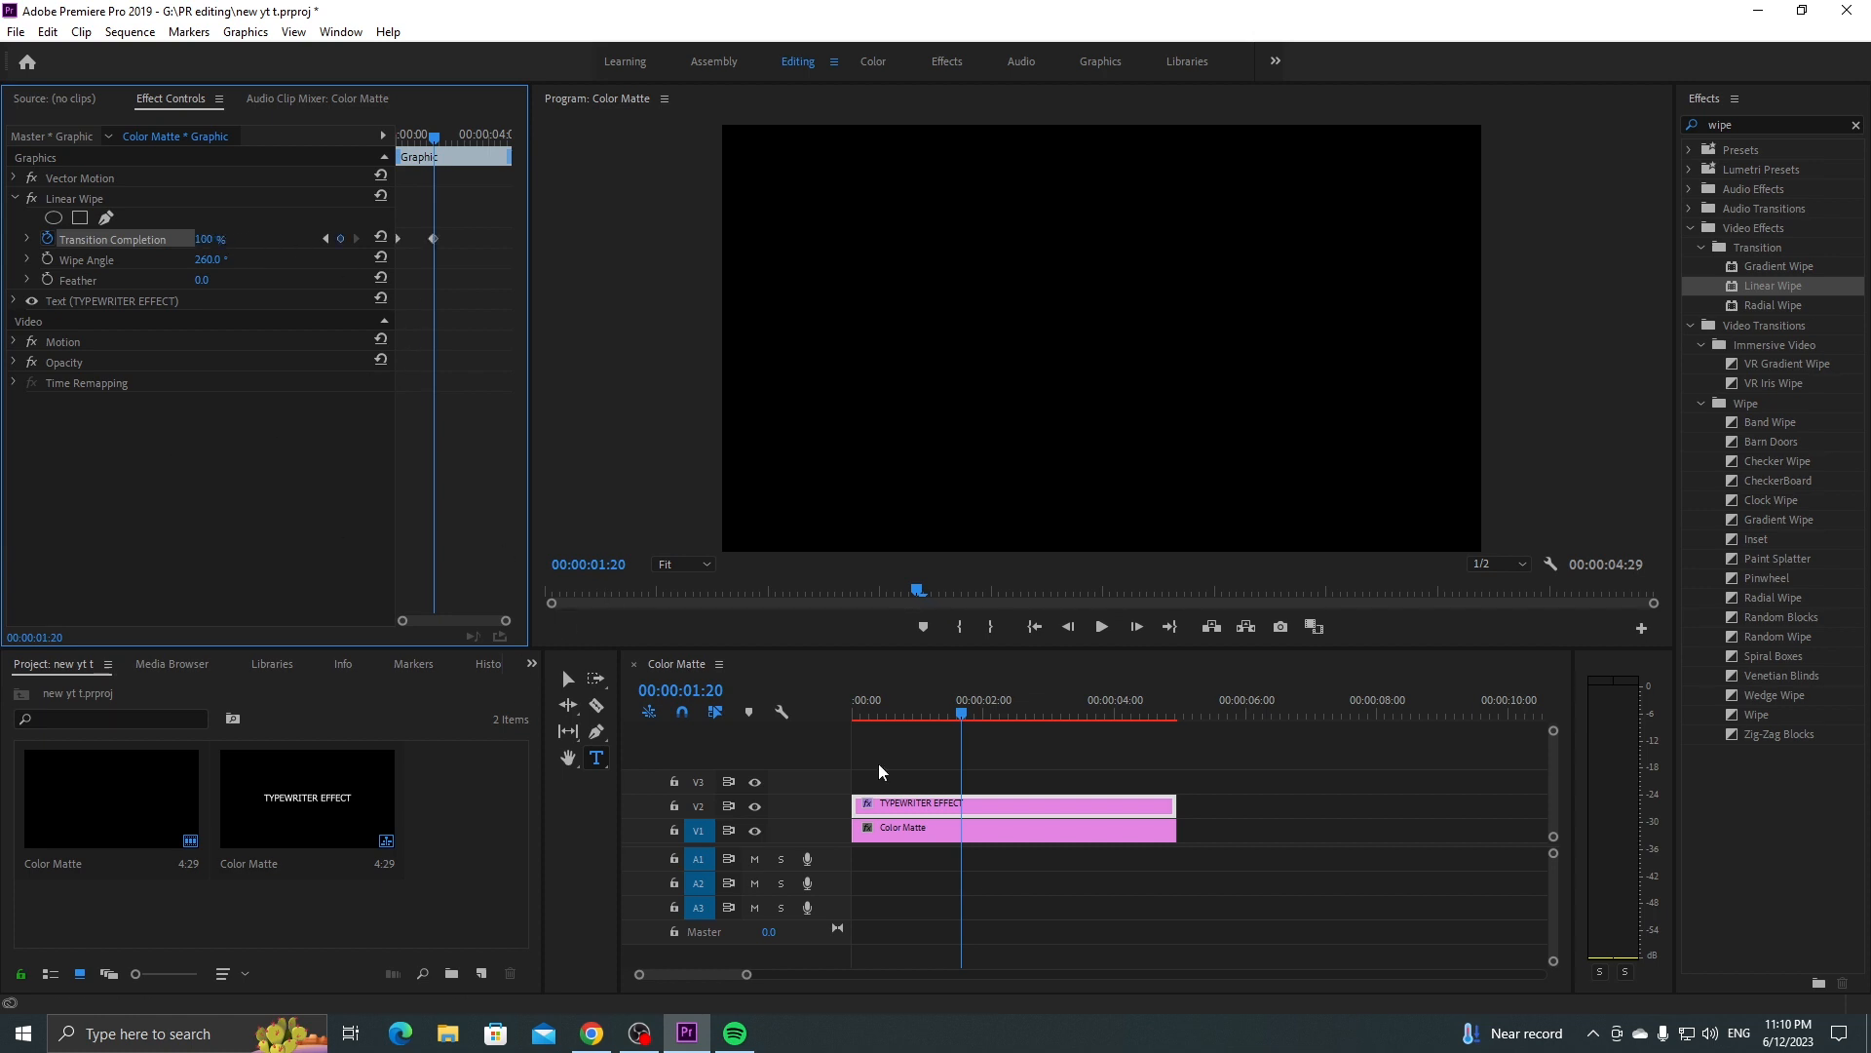
# - Go back to the first Transition Completion keyframe at 00:00:00:00 and set its value to 100%
pyautogui.moveTo(963, 711); pyautogui.dragTo(787, 702)
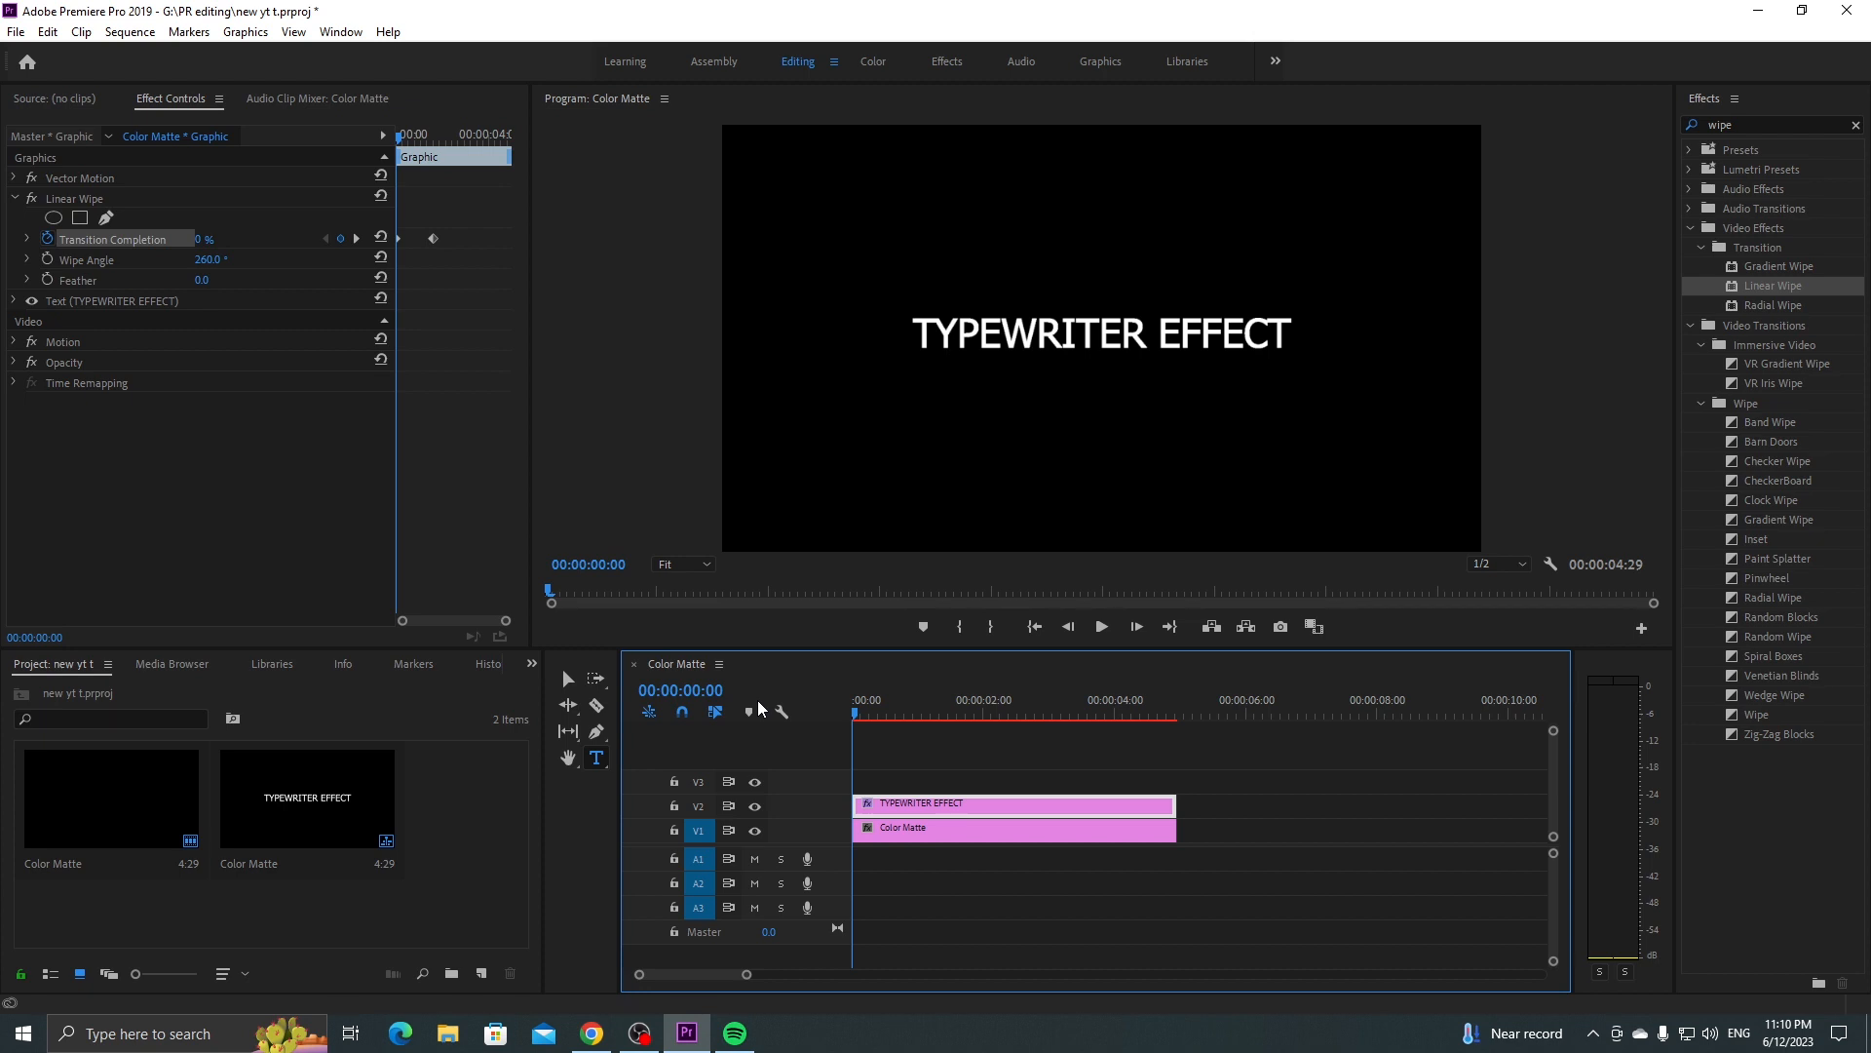
pyautogui.click(356, 238)
pyautogui.click(325, 238)
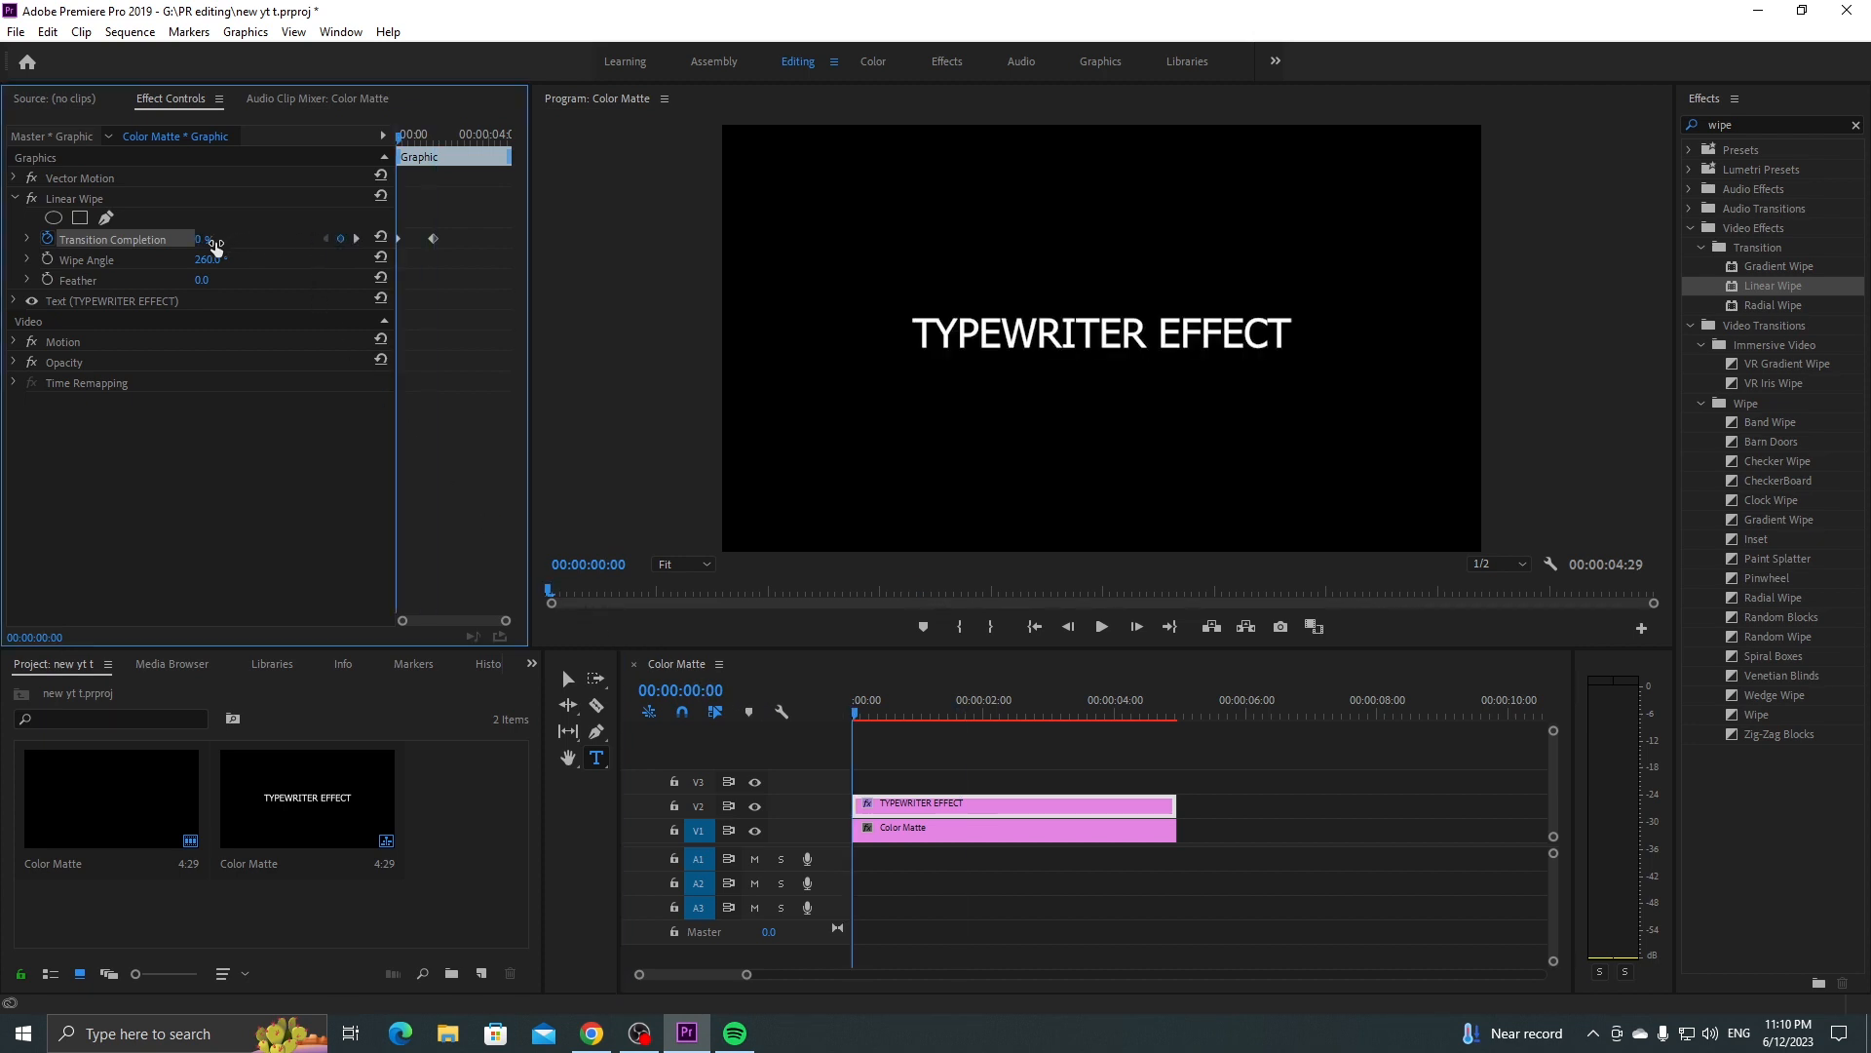
pyautogui.click(202, 240)
pyautogui.write('100')
pyautogui.press('Return')
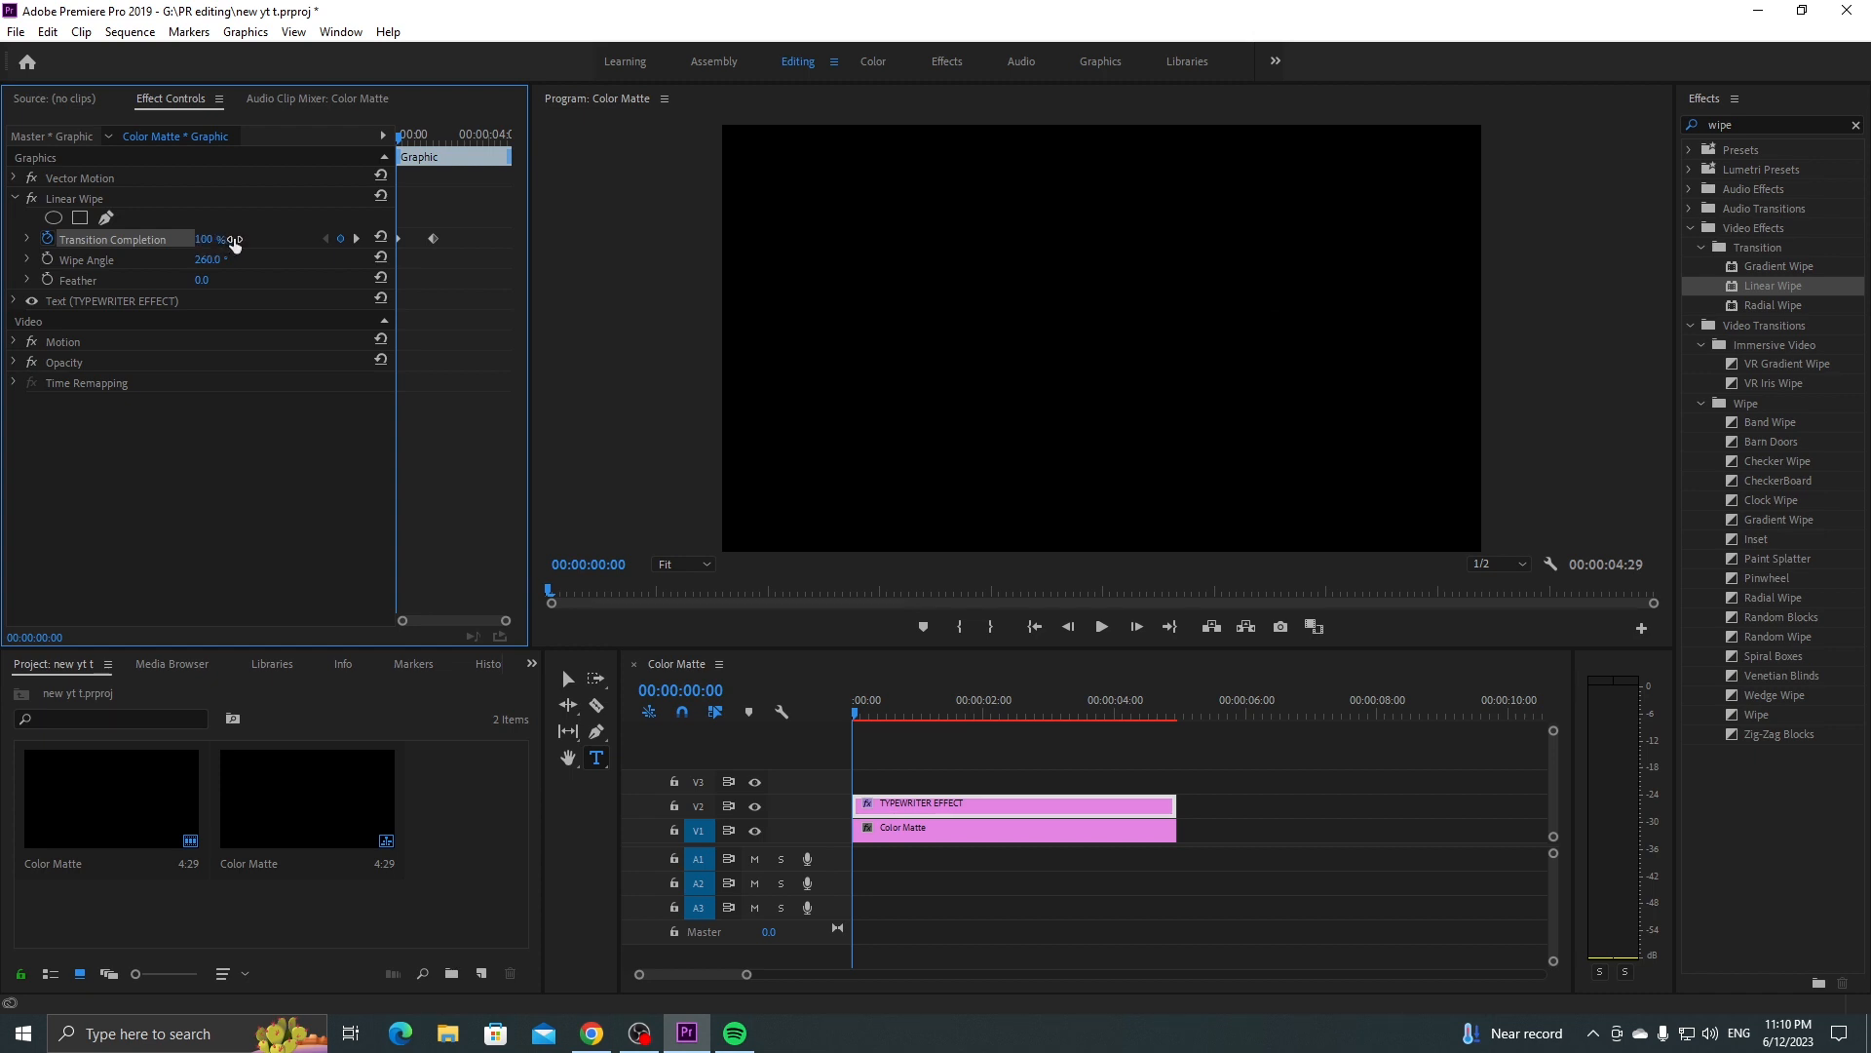
# - Go to the second Transition Completion keyframe at 00:00:01:20 and set its value to 0%
pyautogui.click(355, 239)
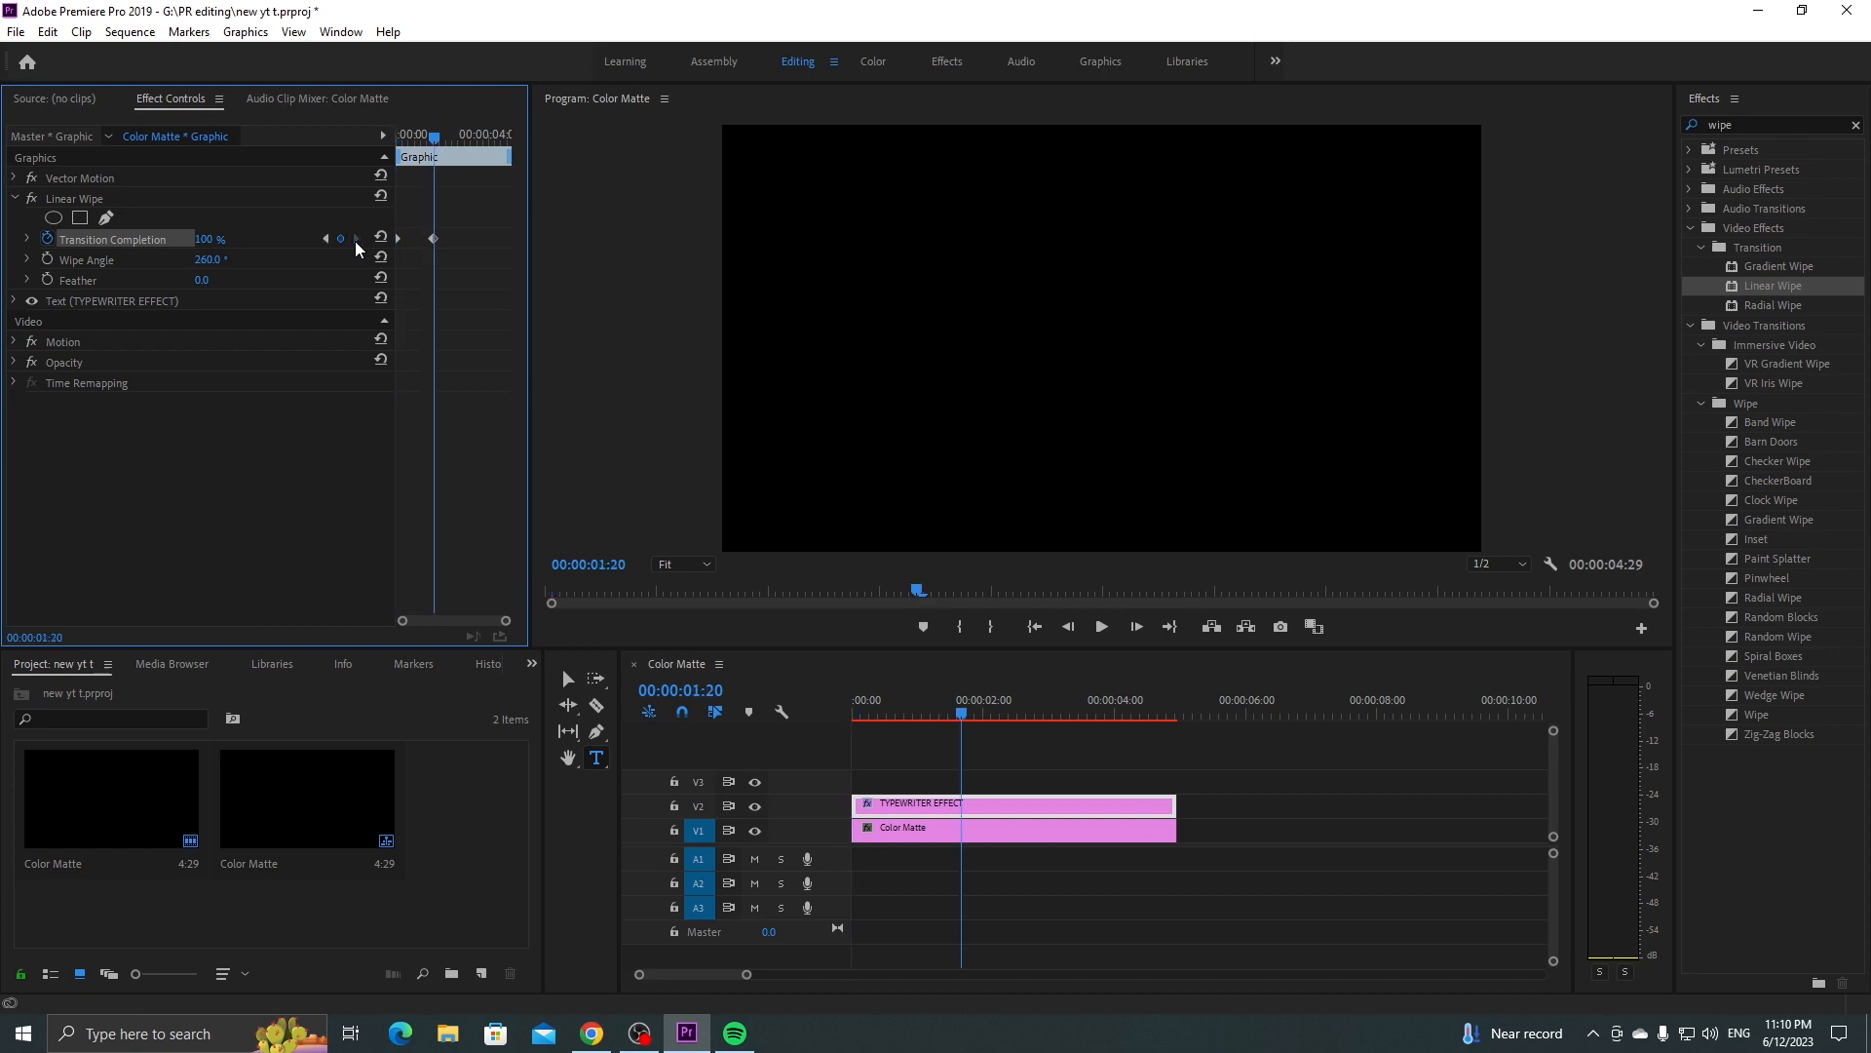
pyautogui.click(211, 240)
pyautogui.write('0')
pyautogui.press('Return')
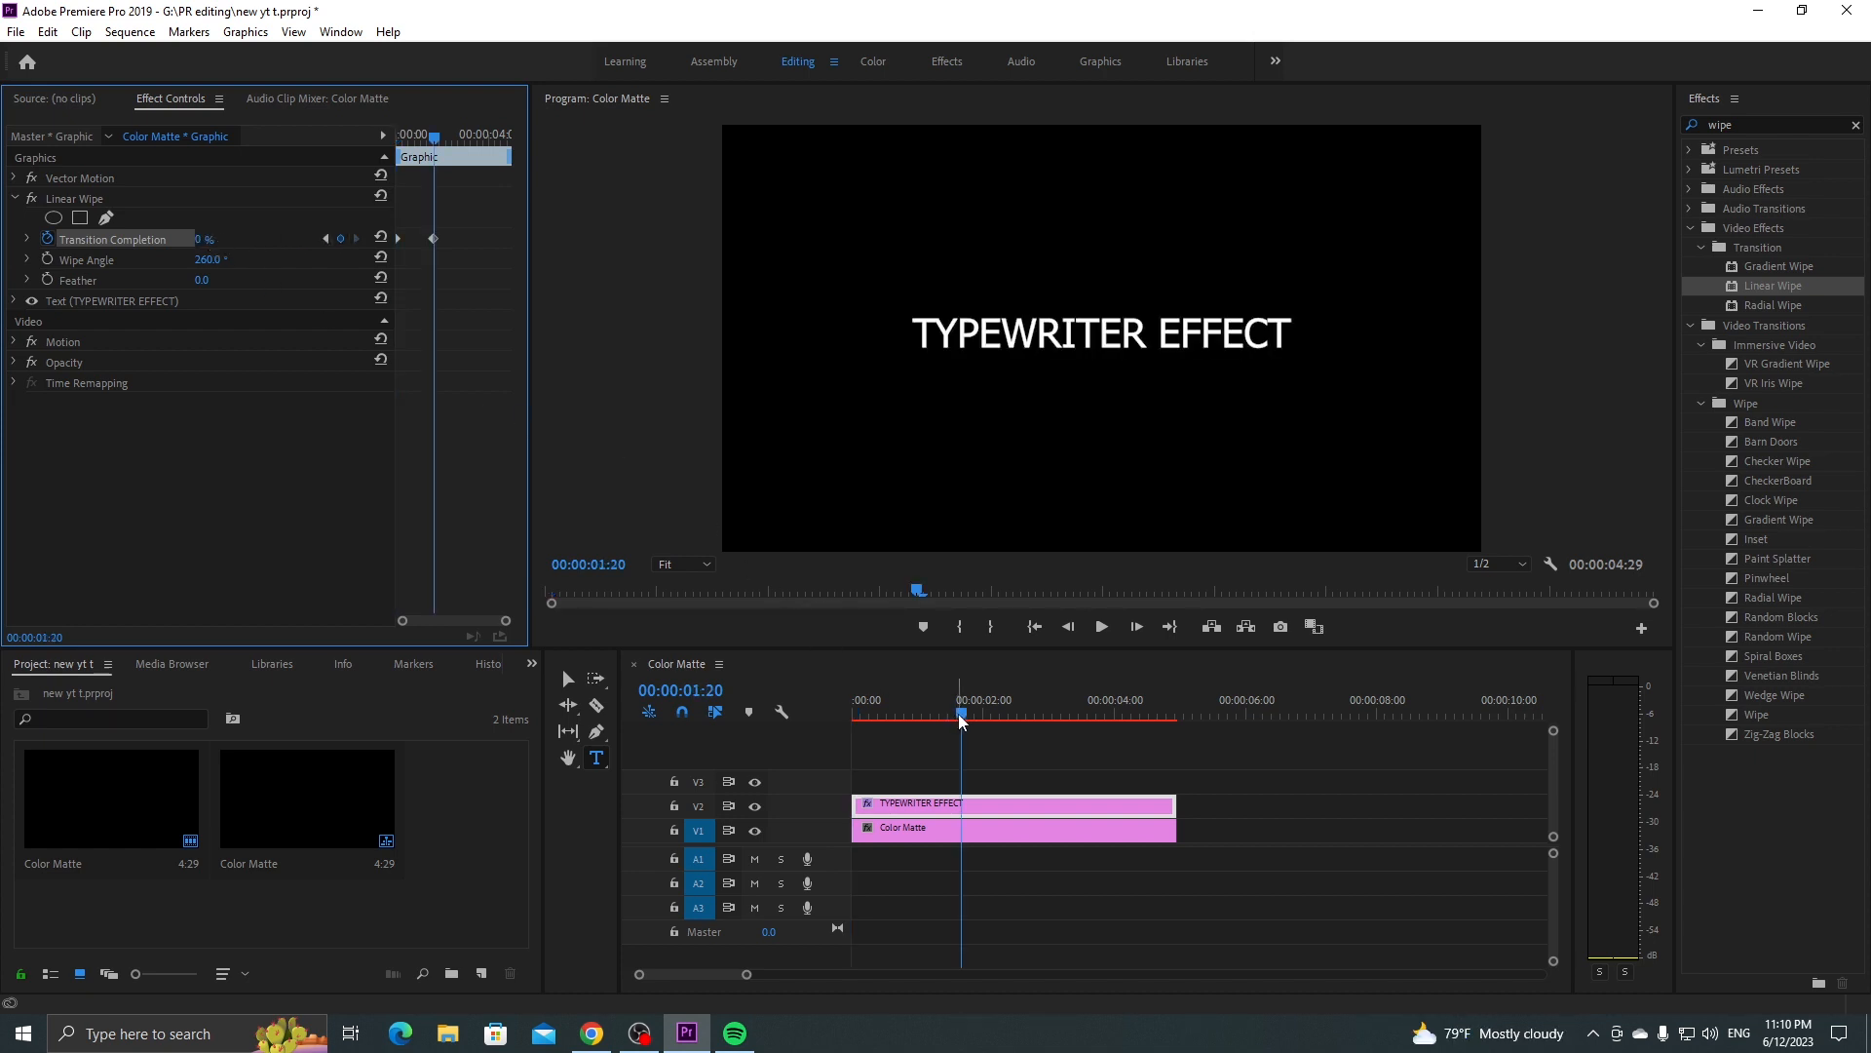
# - Play the sequence from the start to check the wipe revealing the title, and stop after the reveal
pyautogui.moveTo(963, 714); pyautogui.dragTo(799, 710)
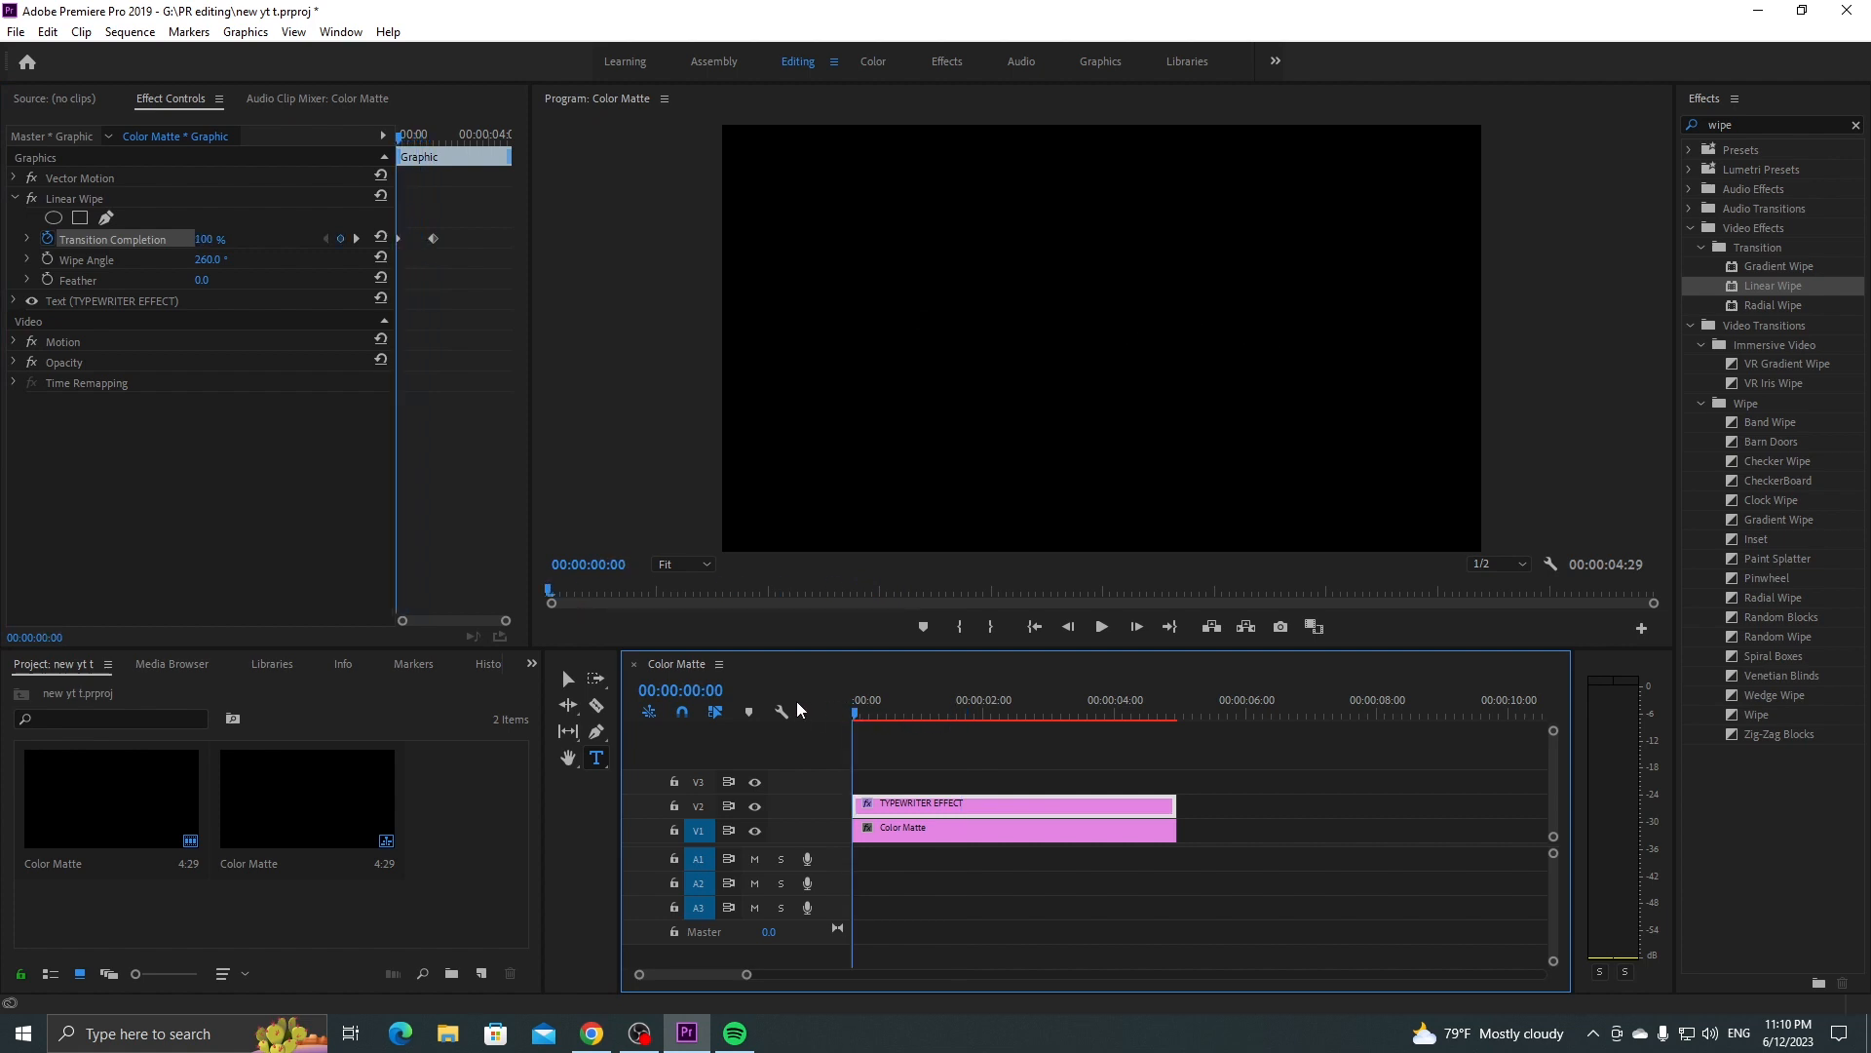
pyautogui.click(1099, 630)
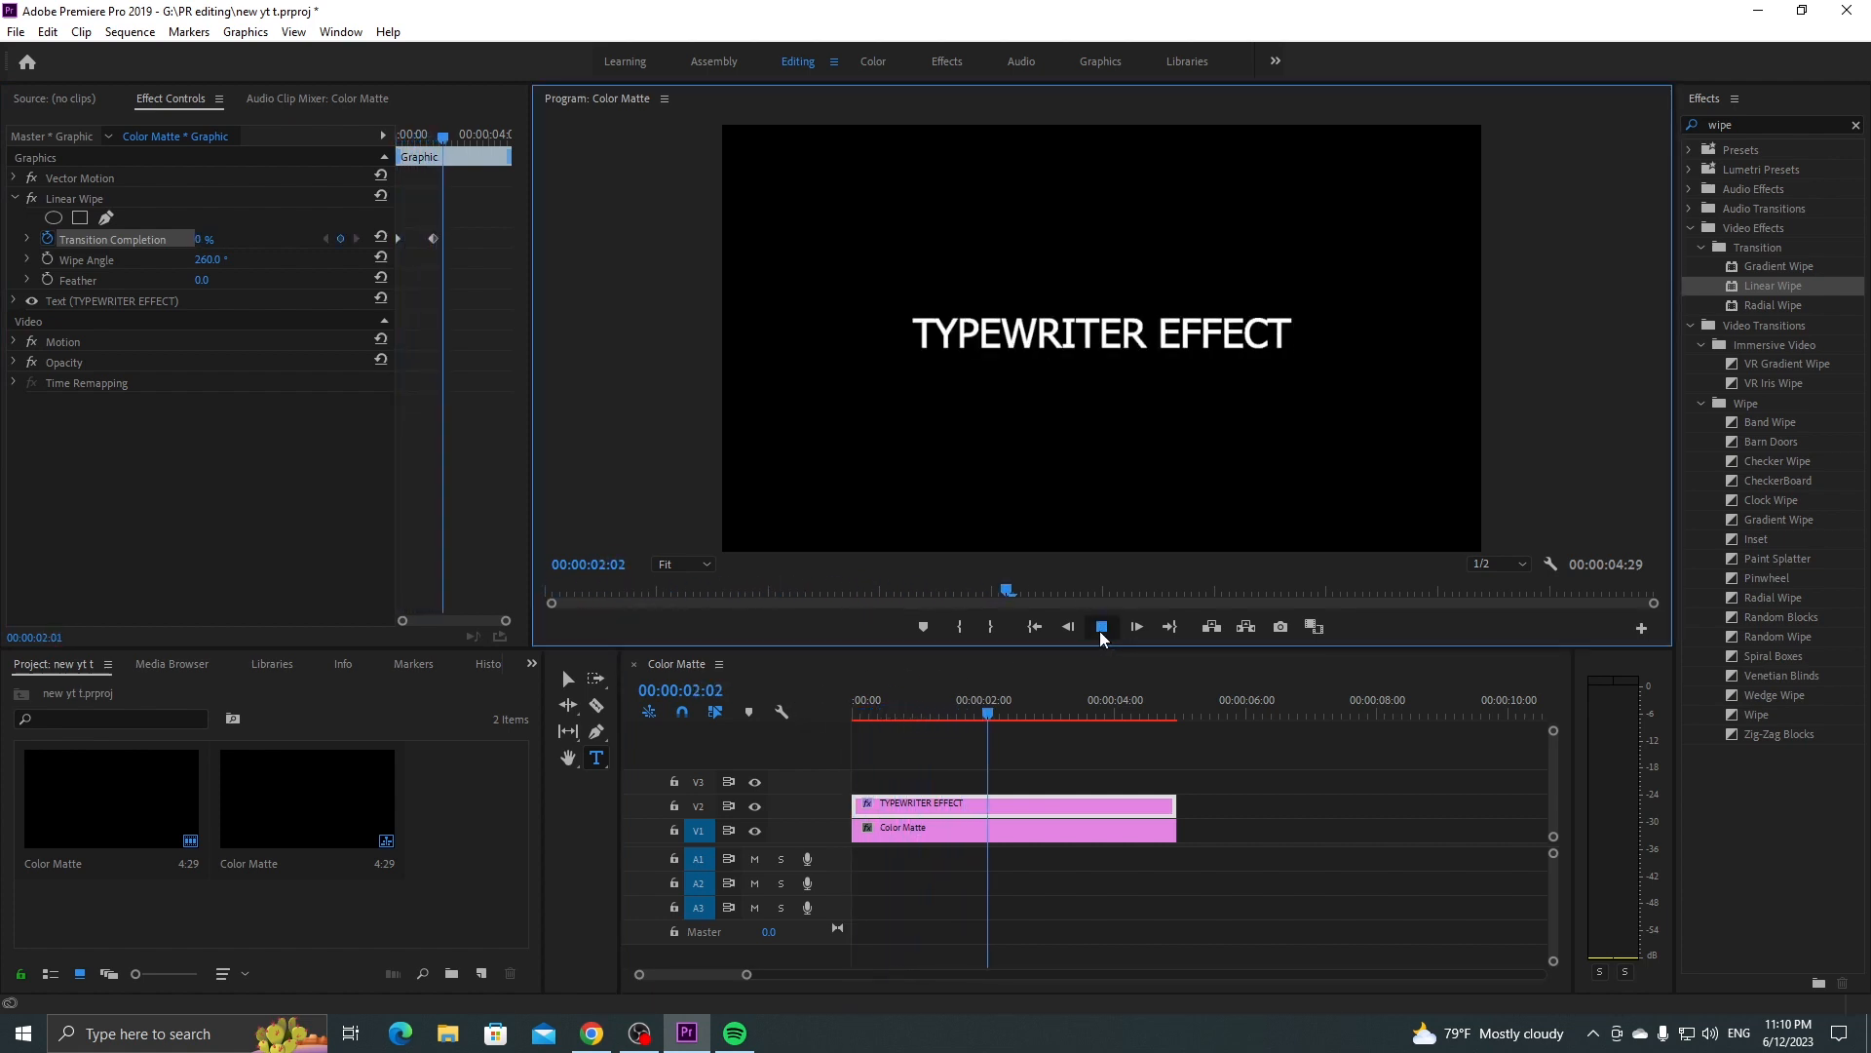
pyautogui.click(1100, 630)
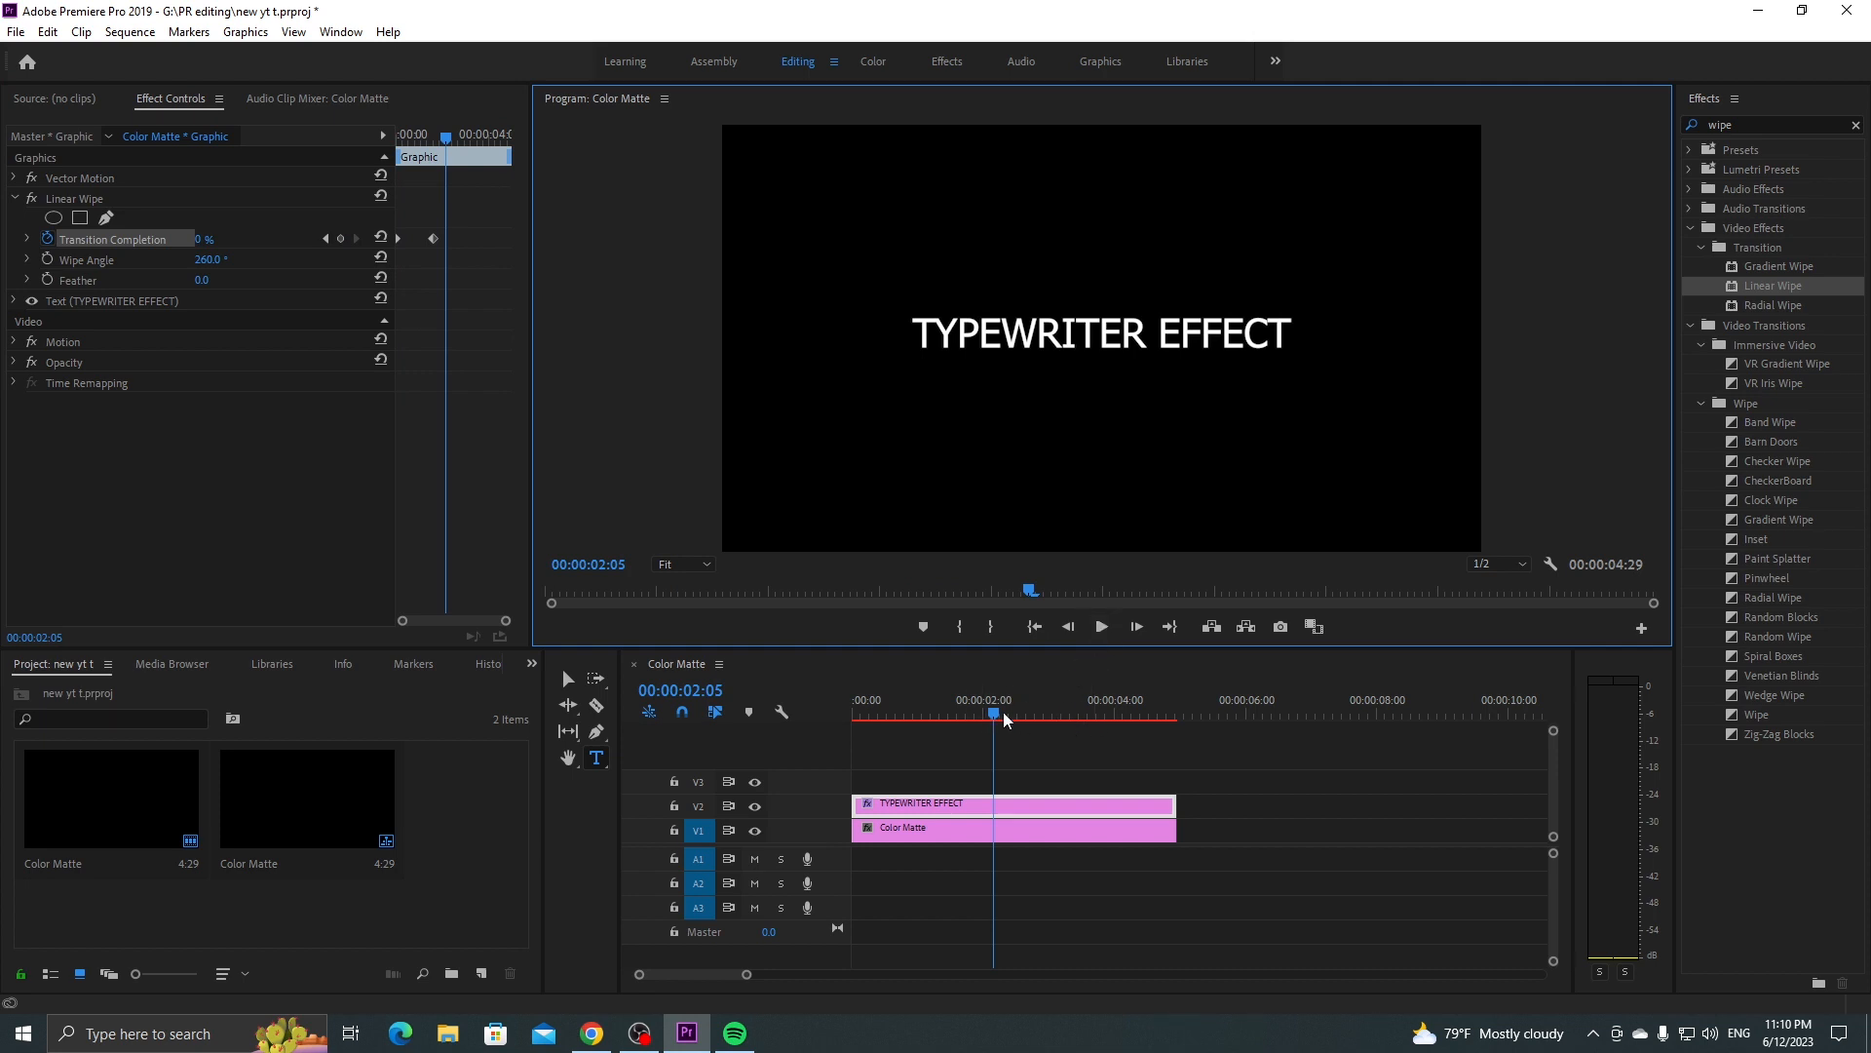
# - Add a Transition Completion keyframe at 00:00:02:11 to hold 0%, and another of 100% at 00:00:02:26
pyautogui.click(1102, 629)
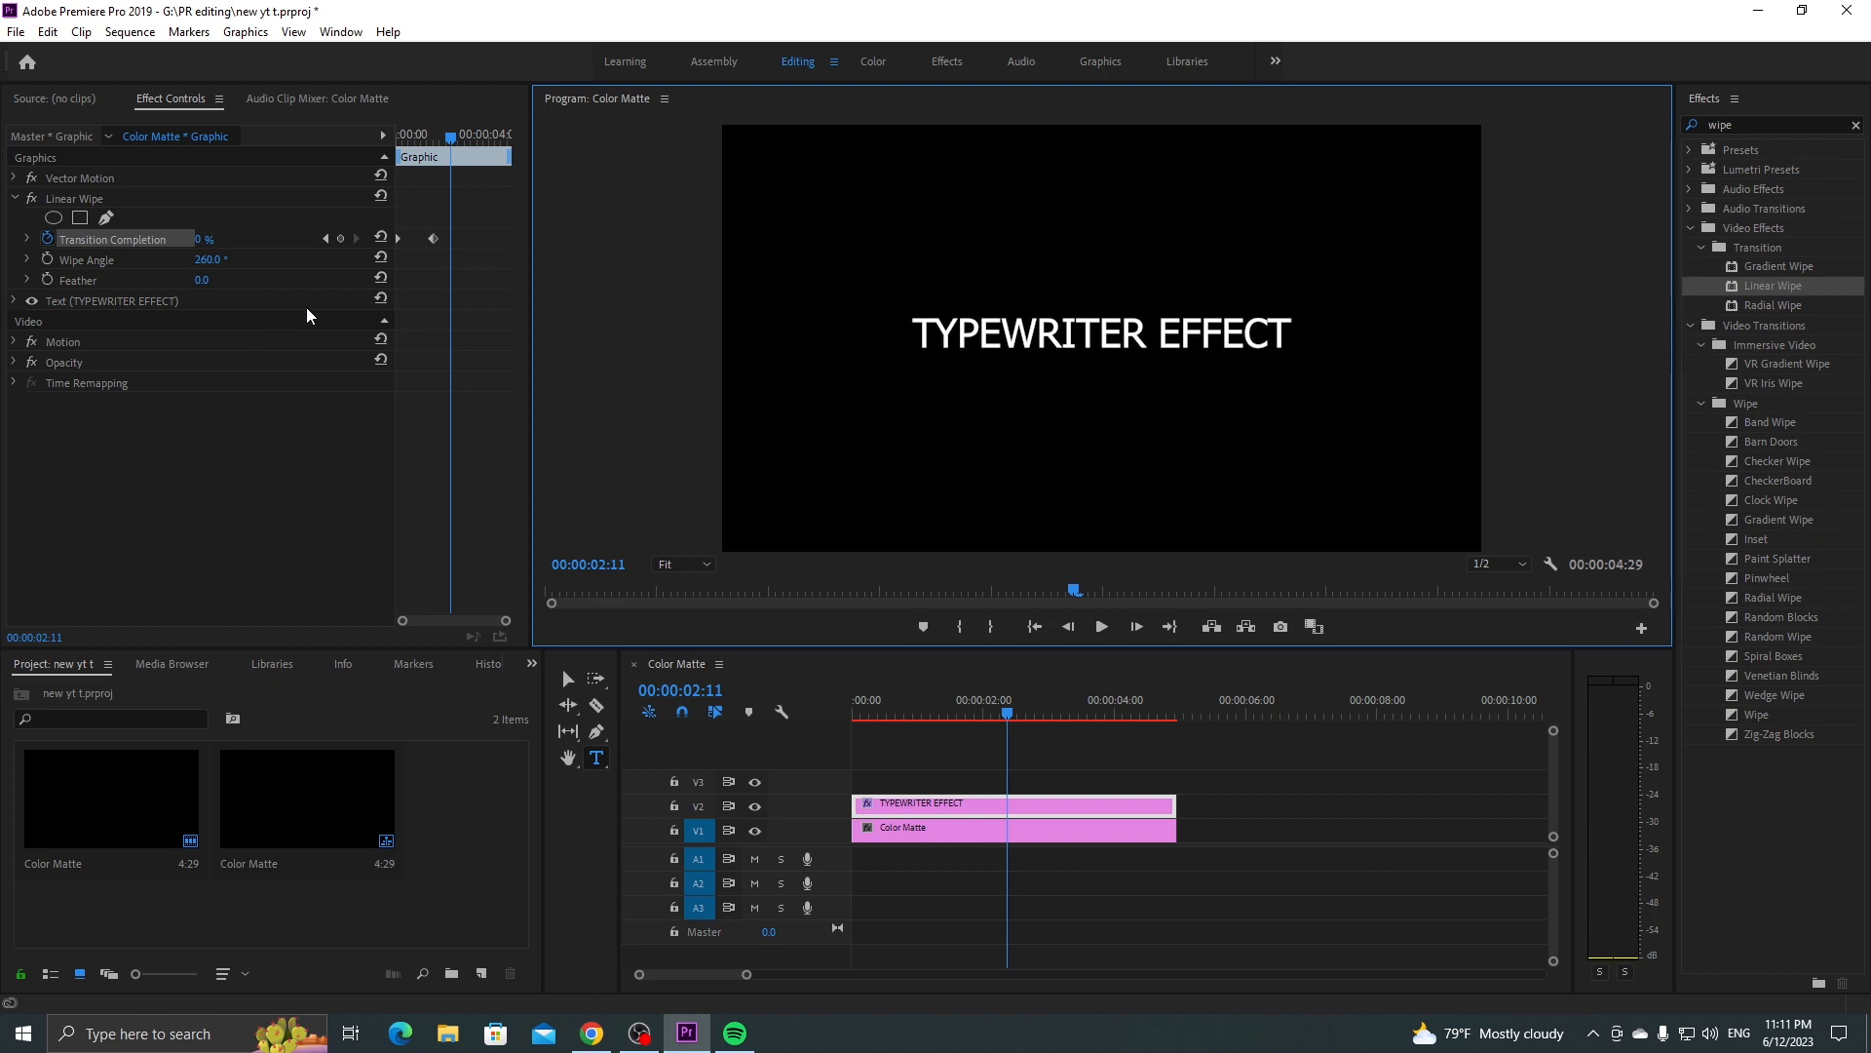
pyautogui.click(341, 238)
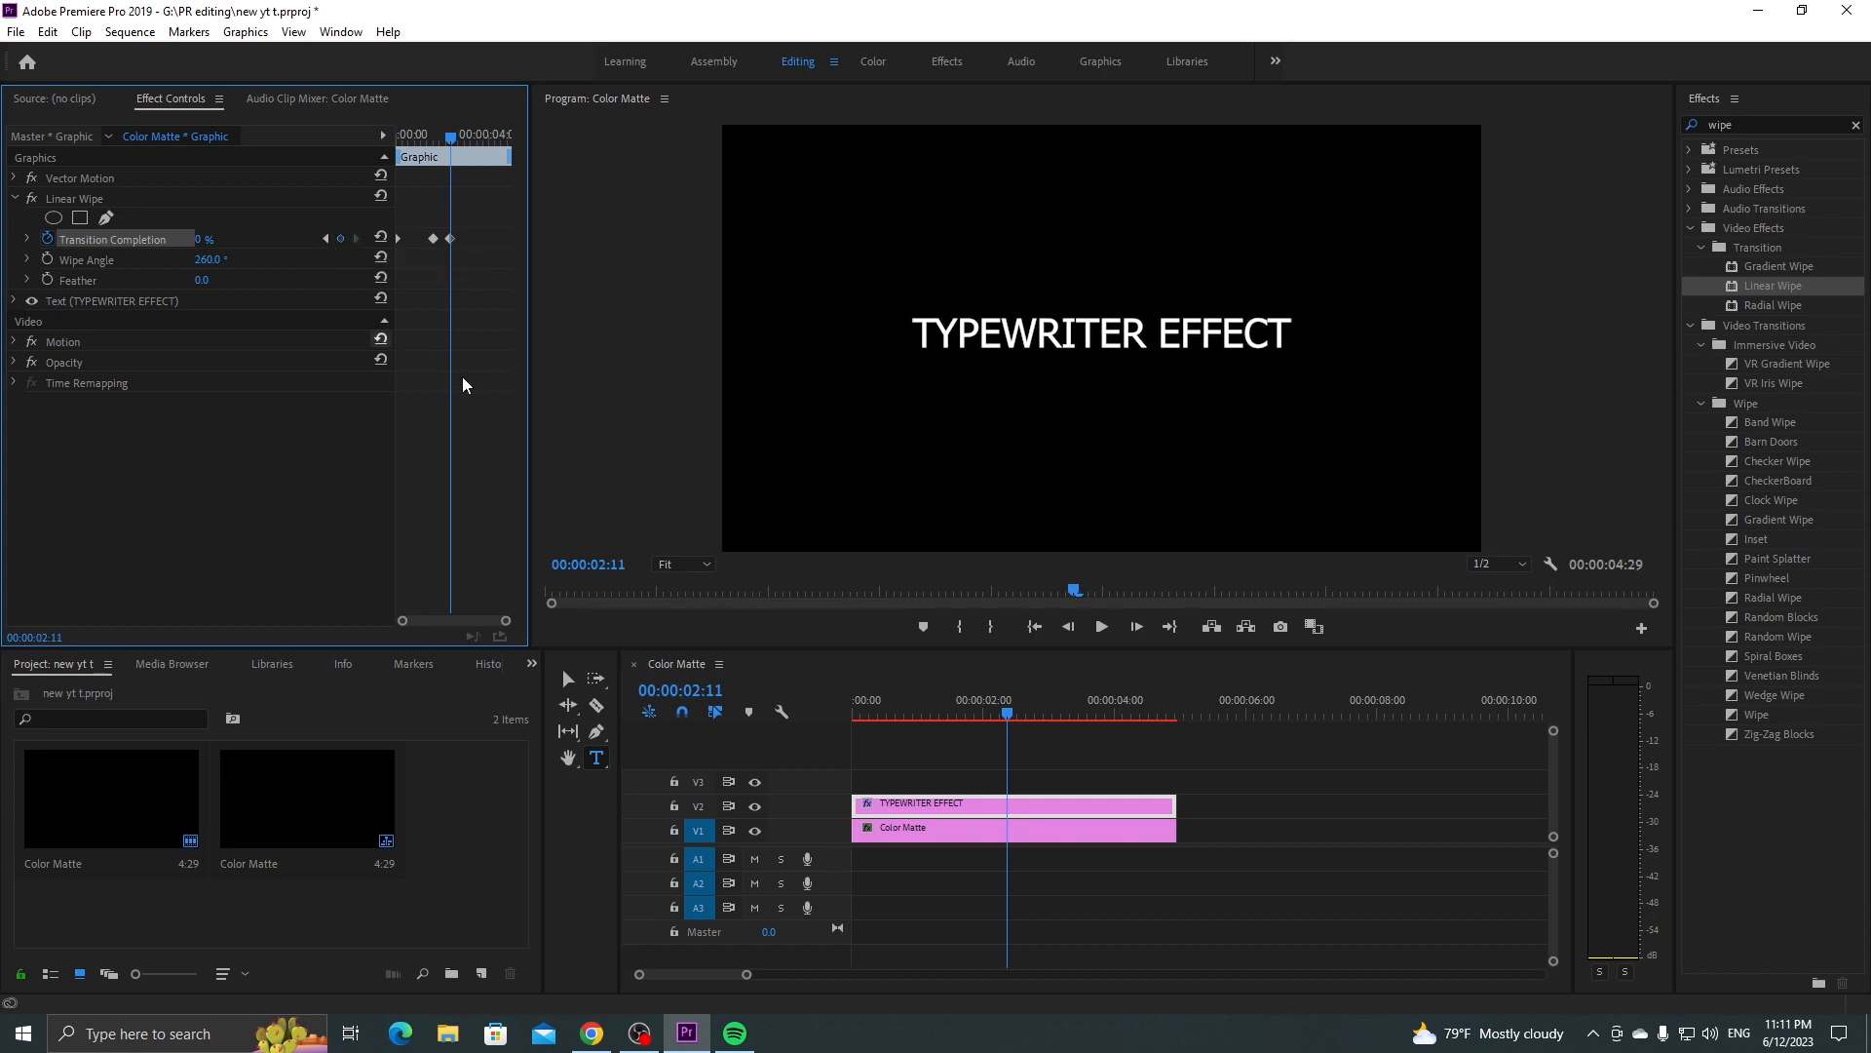
pyautogui.moveTo(1008, 715); pyautogui.dragTo(1040, 716)
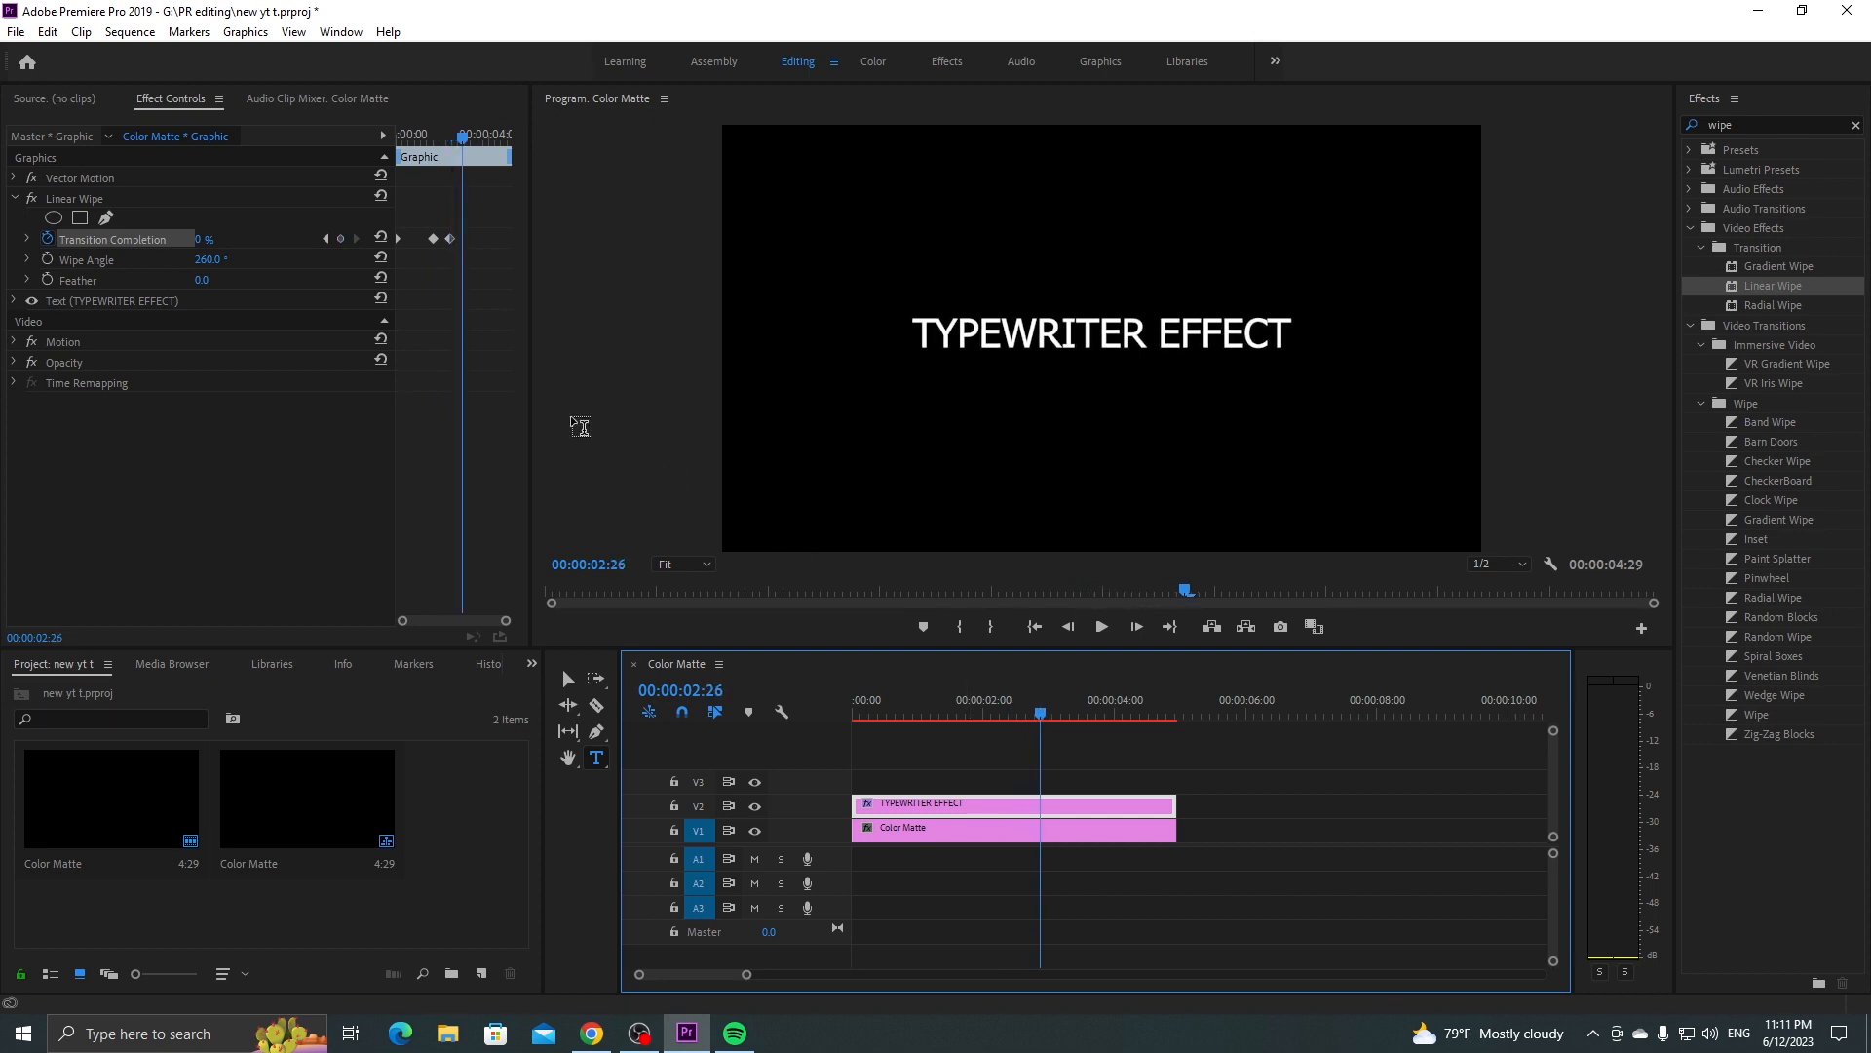
pyautogui.click(204, 239)
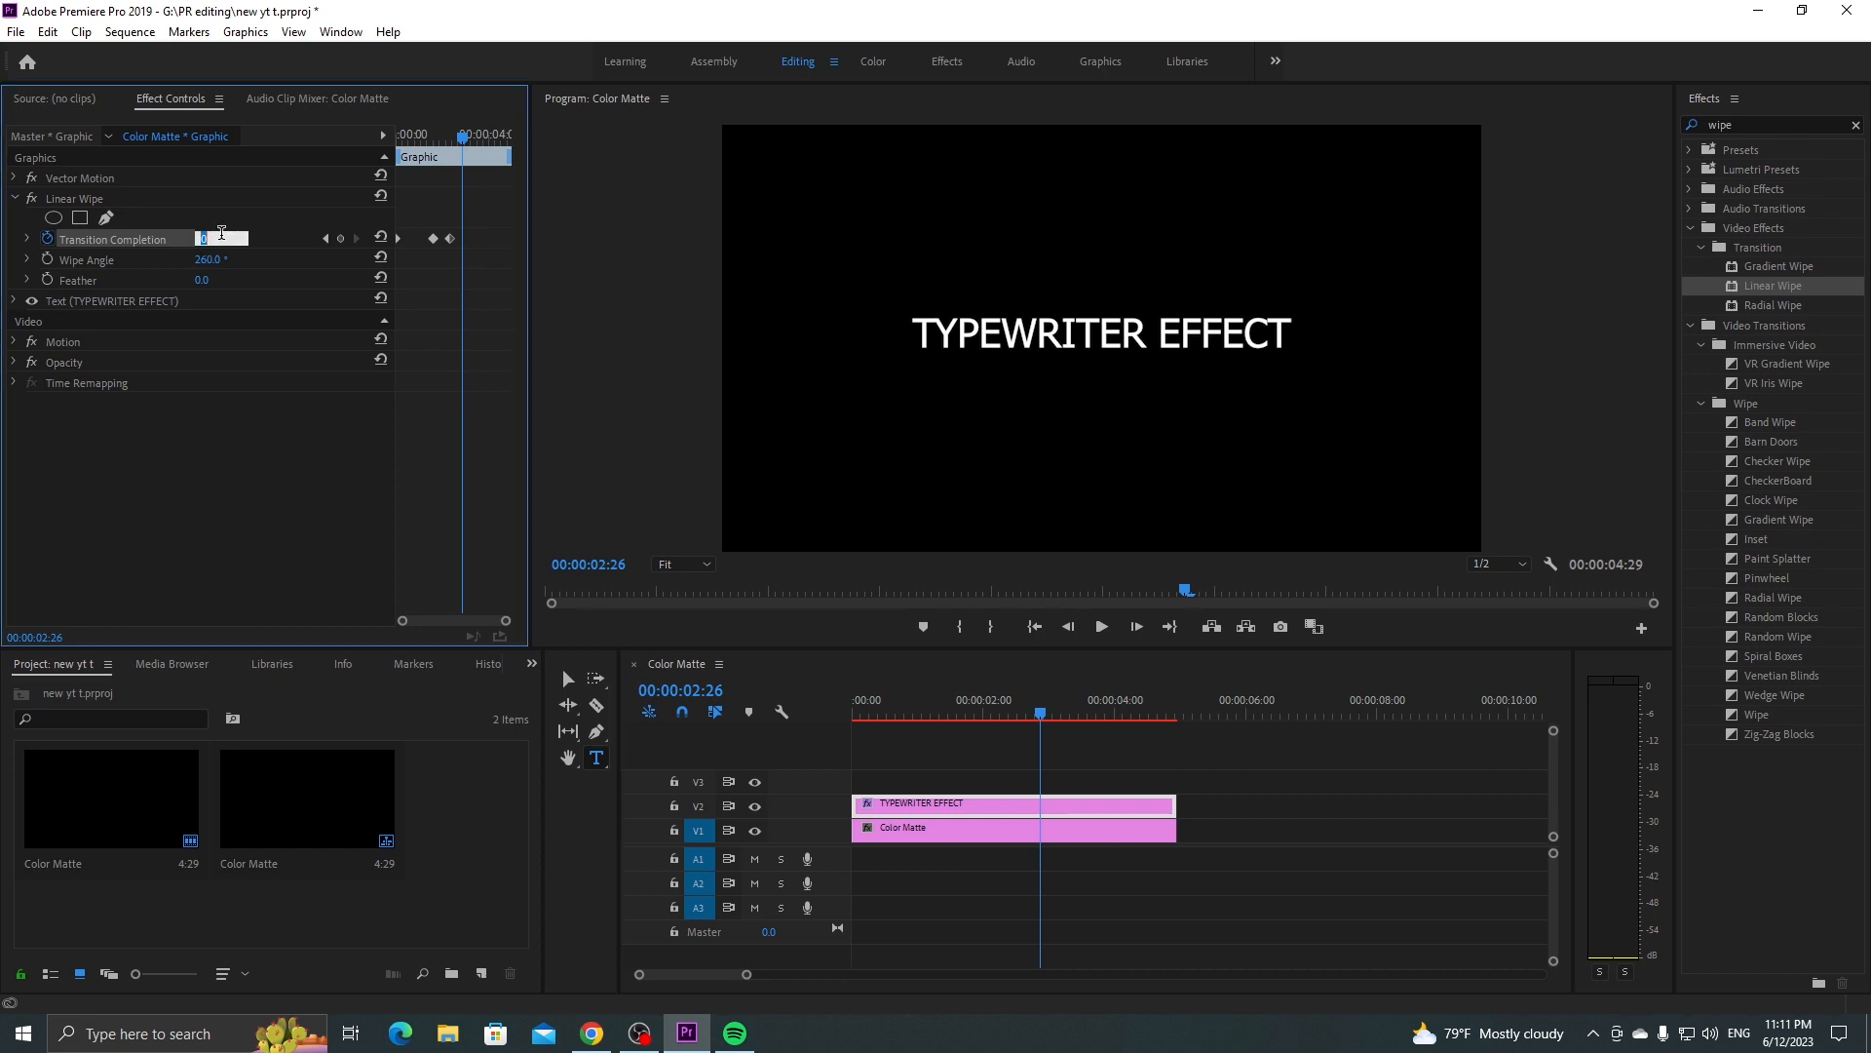
pyautogui.write('100')
pyautogui.press('Return')
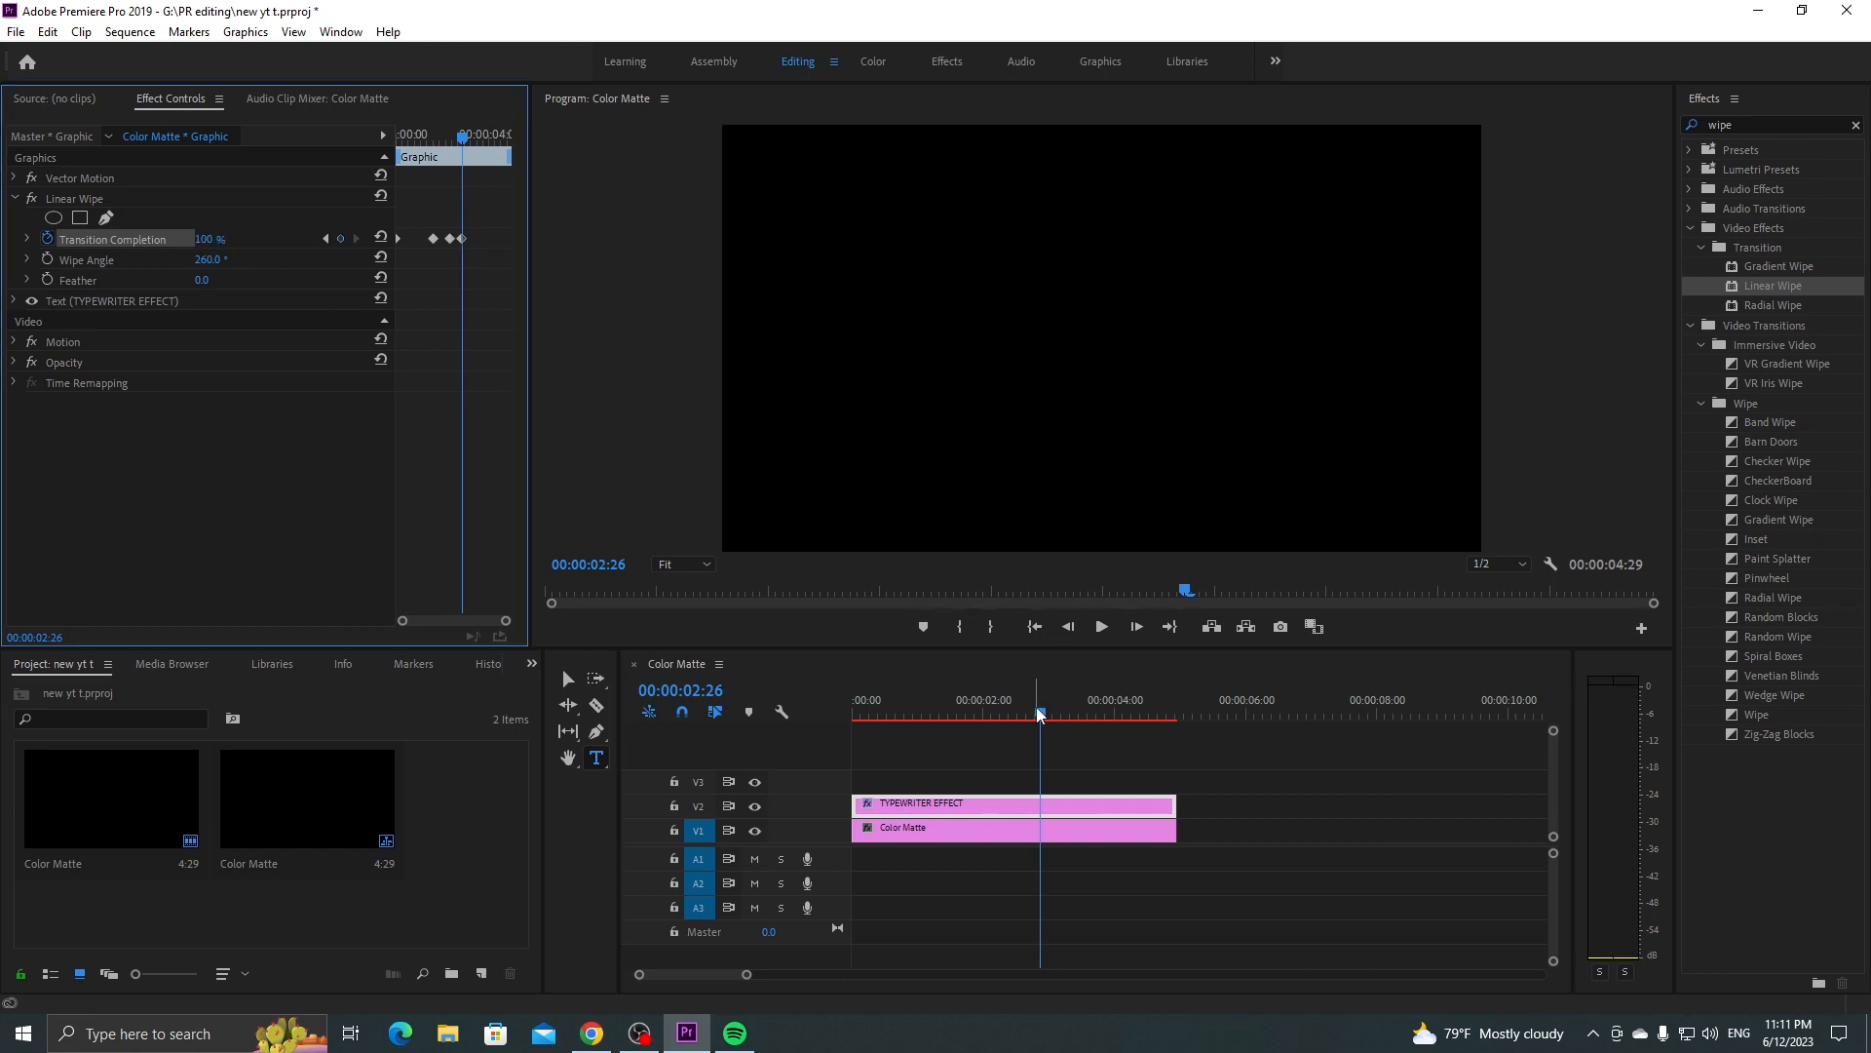
# - Play the sequence from 00:00:00:00 to check both the reveal and the wipe-out of the title, then stop playback
pyautogui.moveTo(1039, 715); pyautogui.dragTo(765, 706)
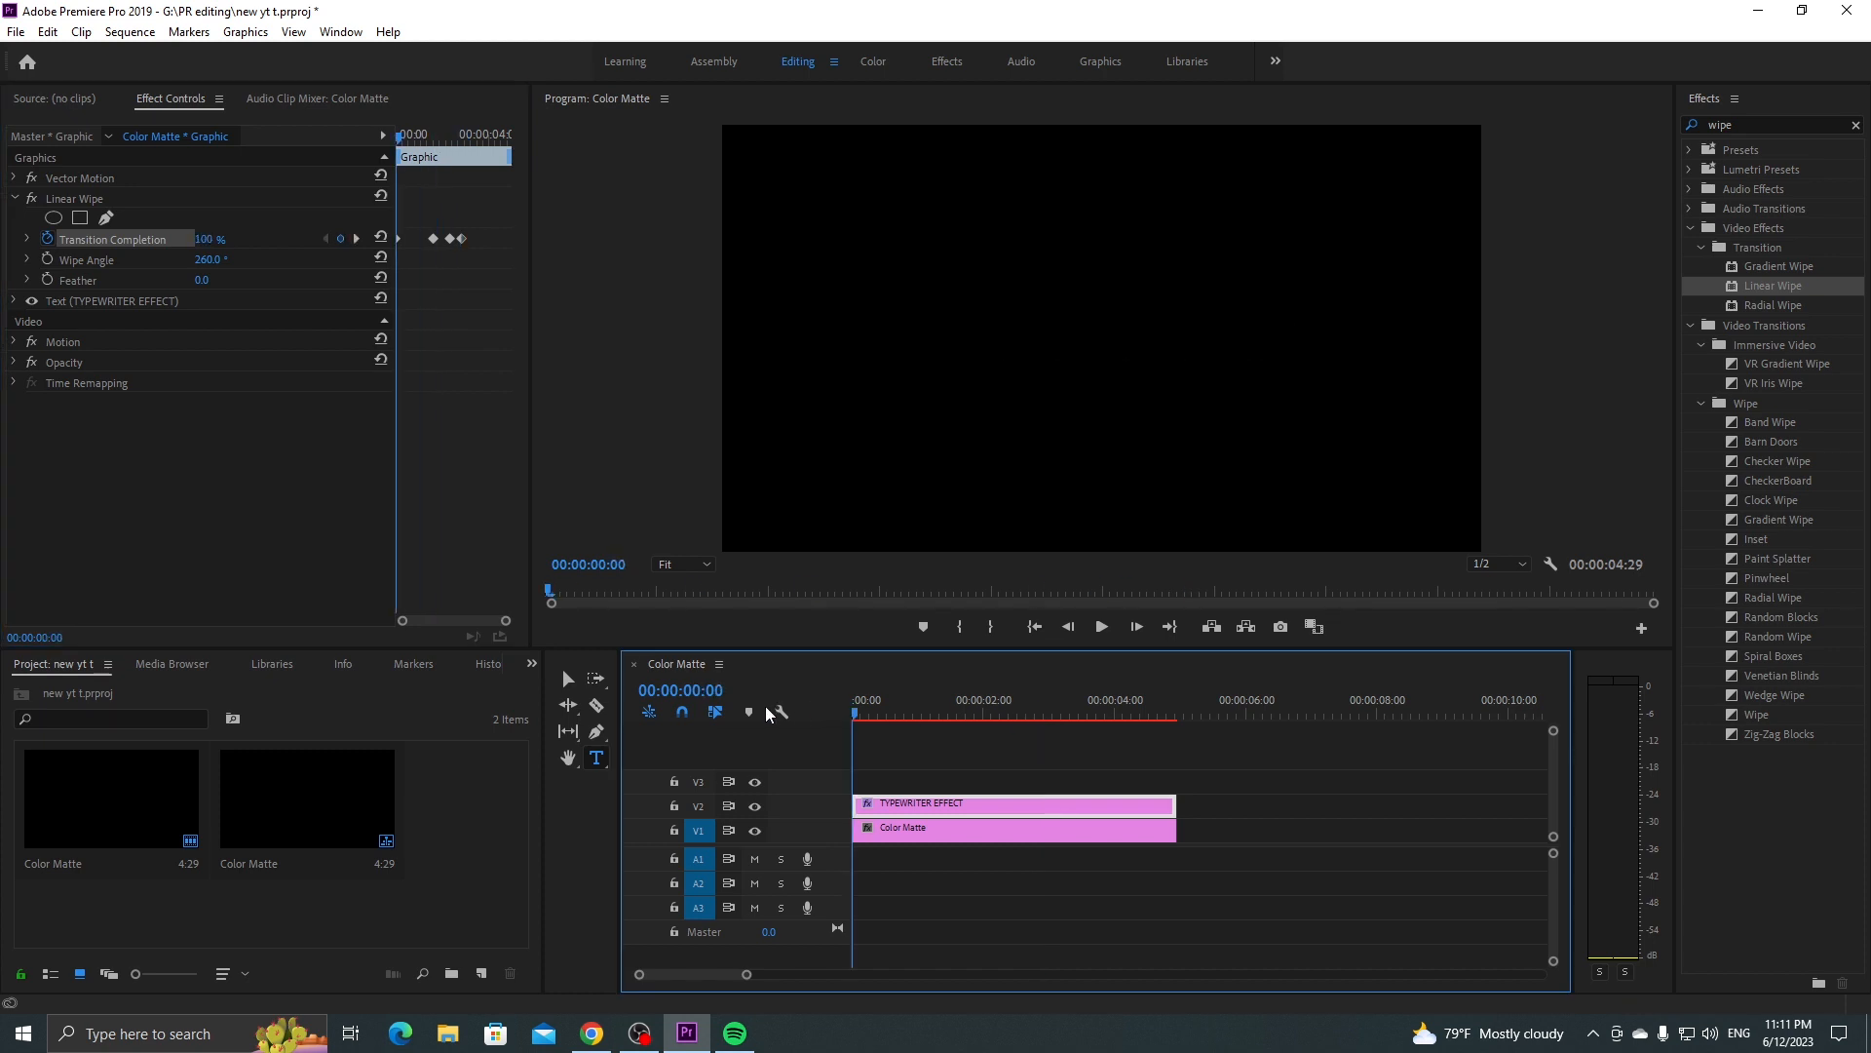
pyautogui.click(1103, 630)
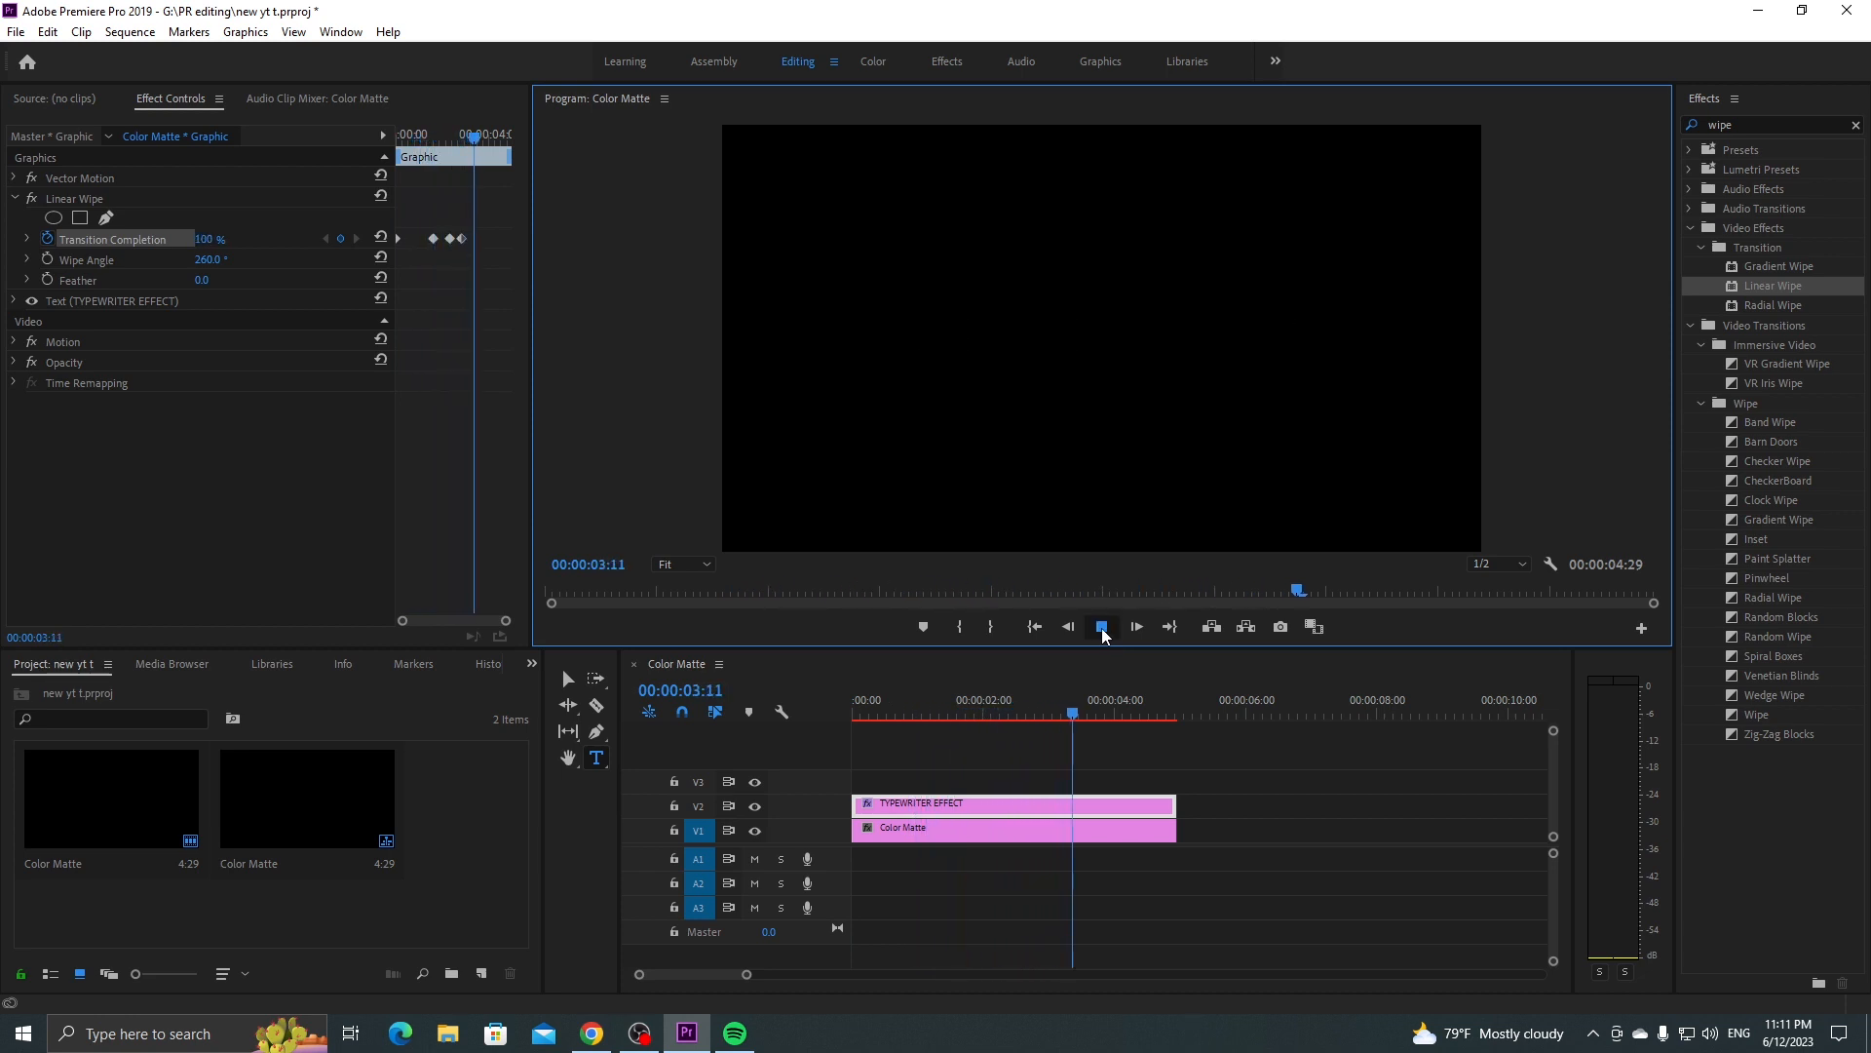
pyautogui.click(1102, 631)
# - Widen the keyframe area, move the last Transition Completion keyframe to about 3.5 seconds, and preview the sequence from the start
pyautogui.moveTo(1073, 711); pyautogui.dragTo(768, 711)
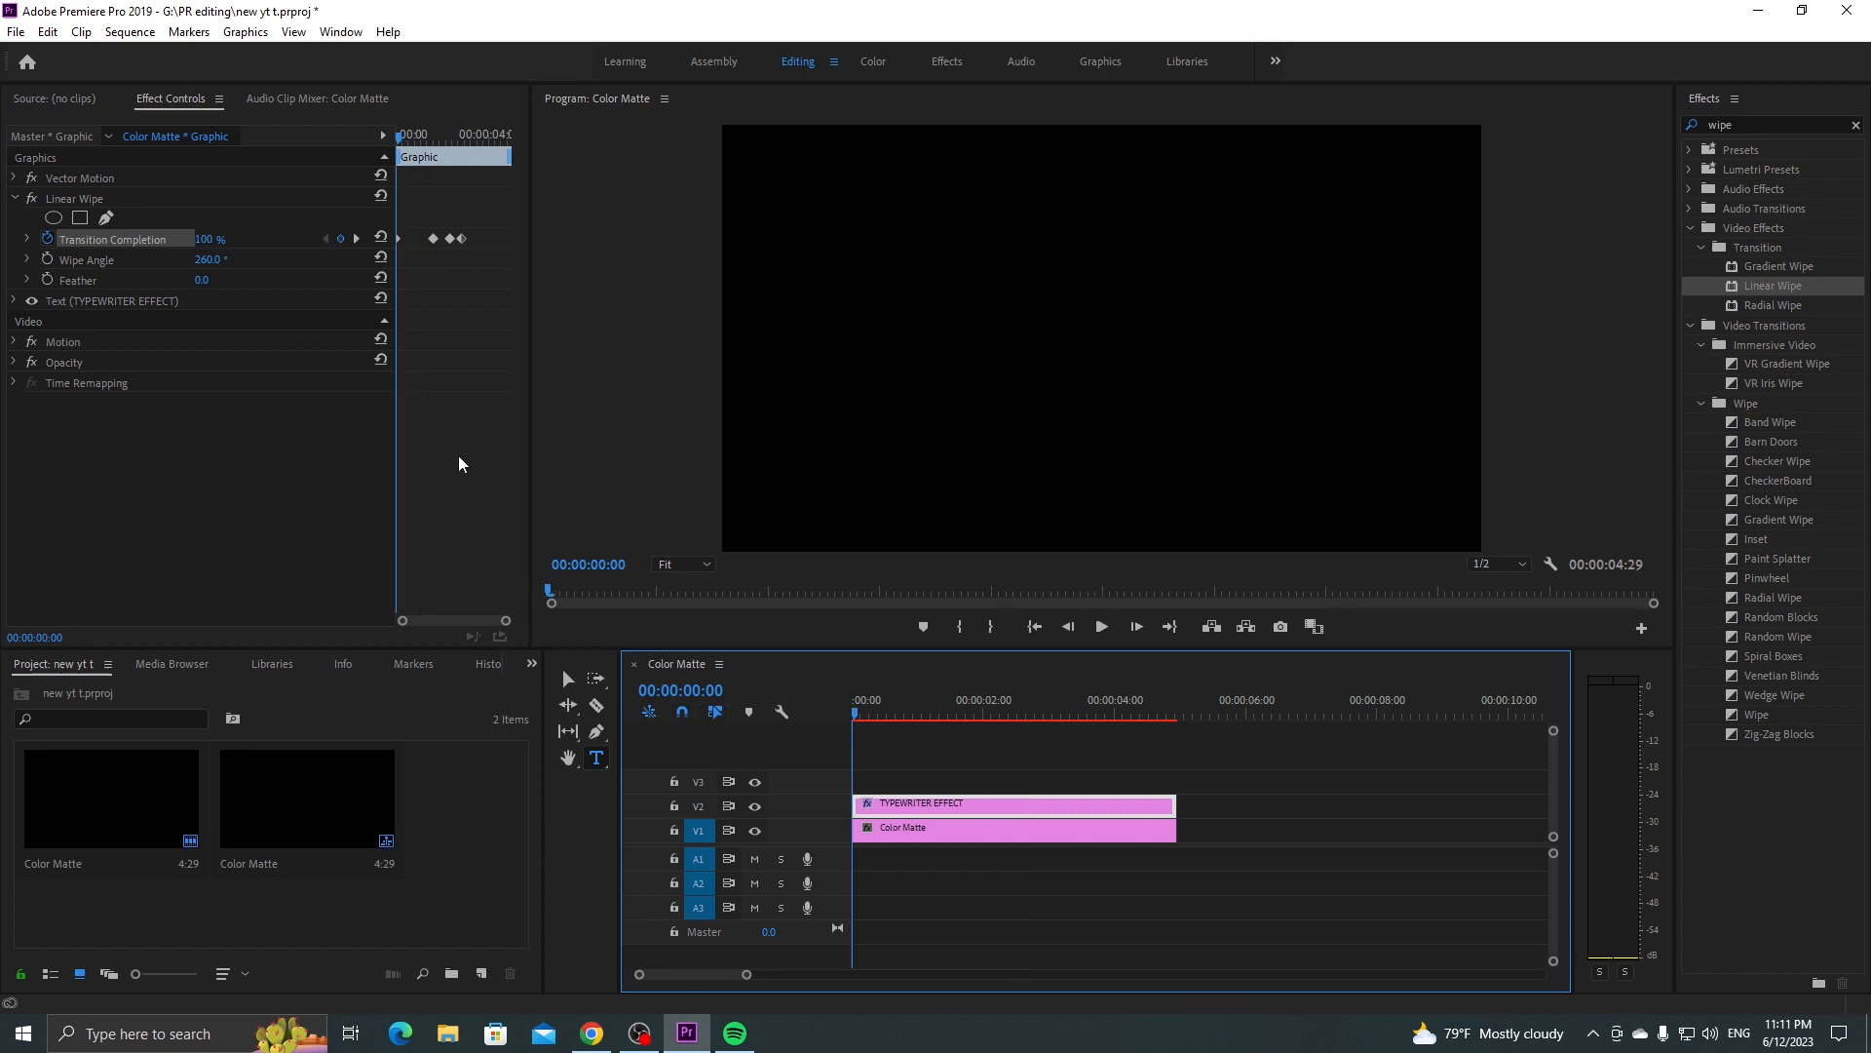
pyautogui.moveTo(569, 427); pyautogui.dragTo(694, 430)
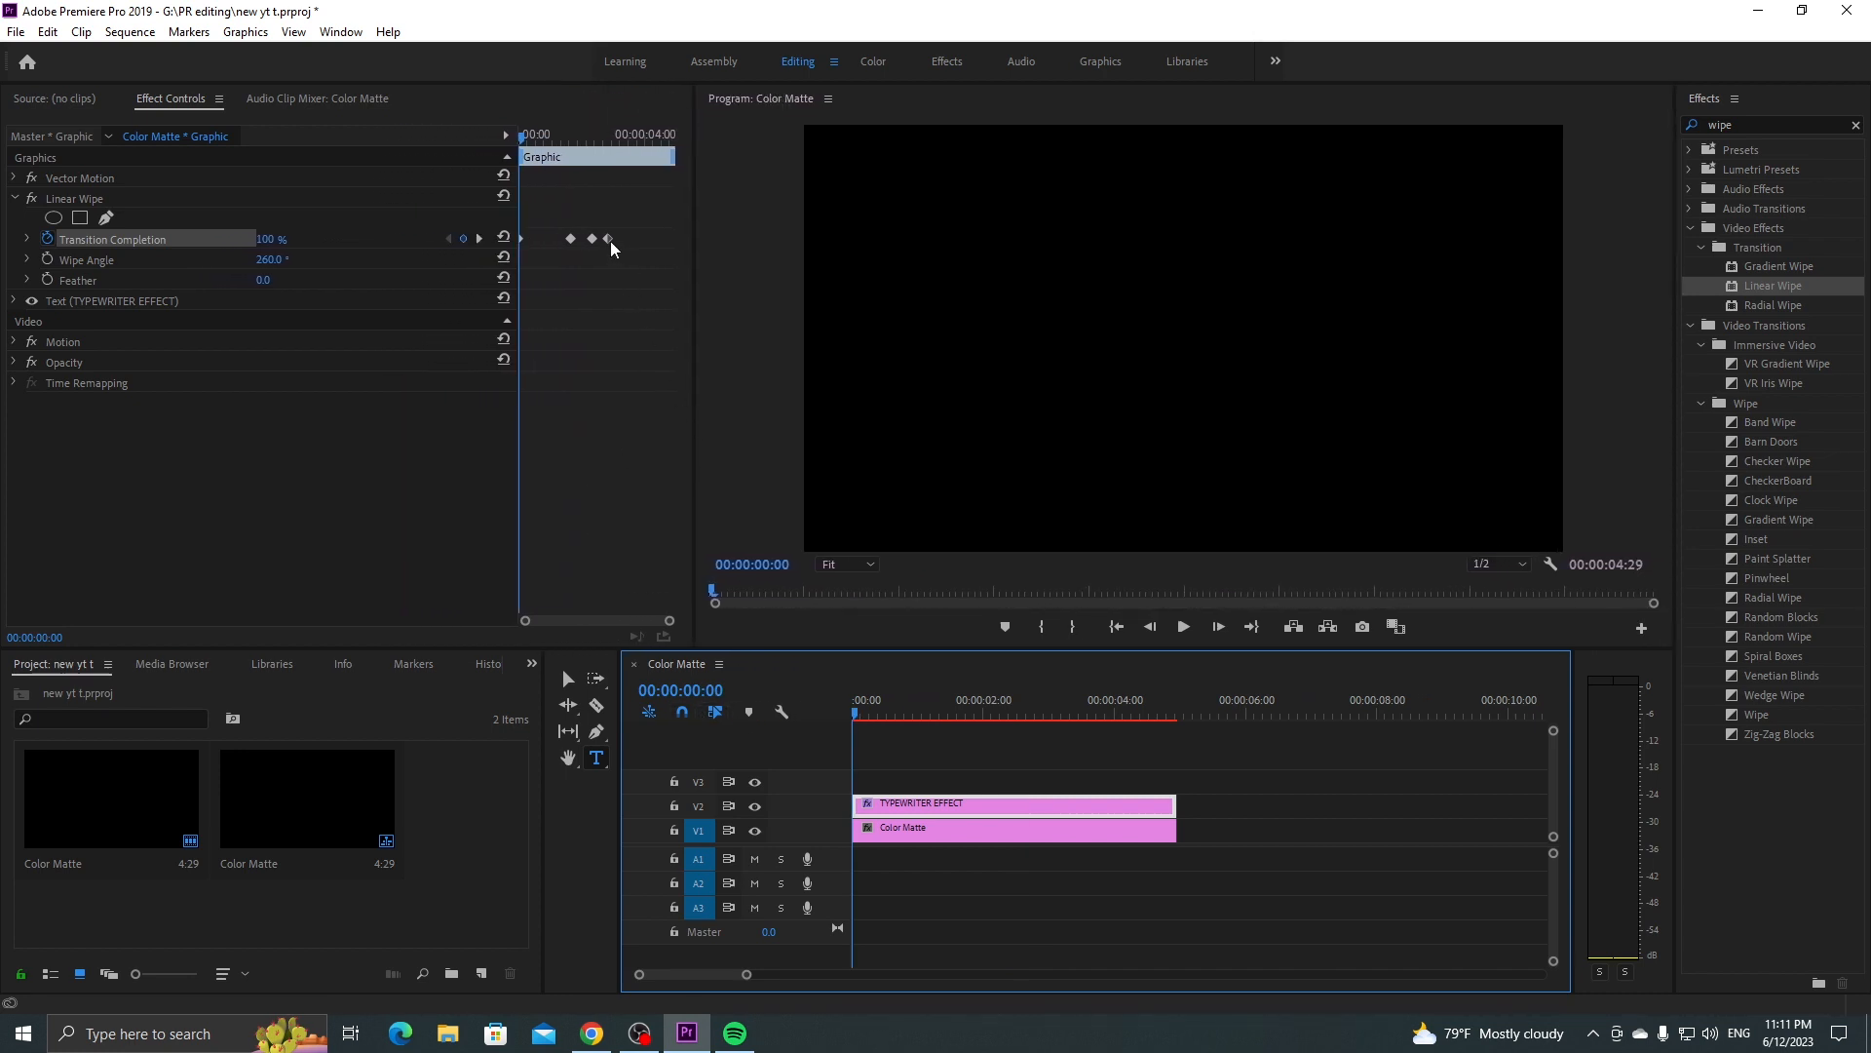
pyautogui.moveTo(607, 239); pyautogui.dragTo(630, 242)
pyautogui.click(1185, 632)
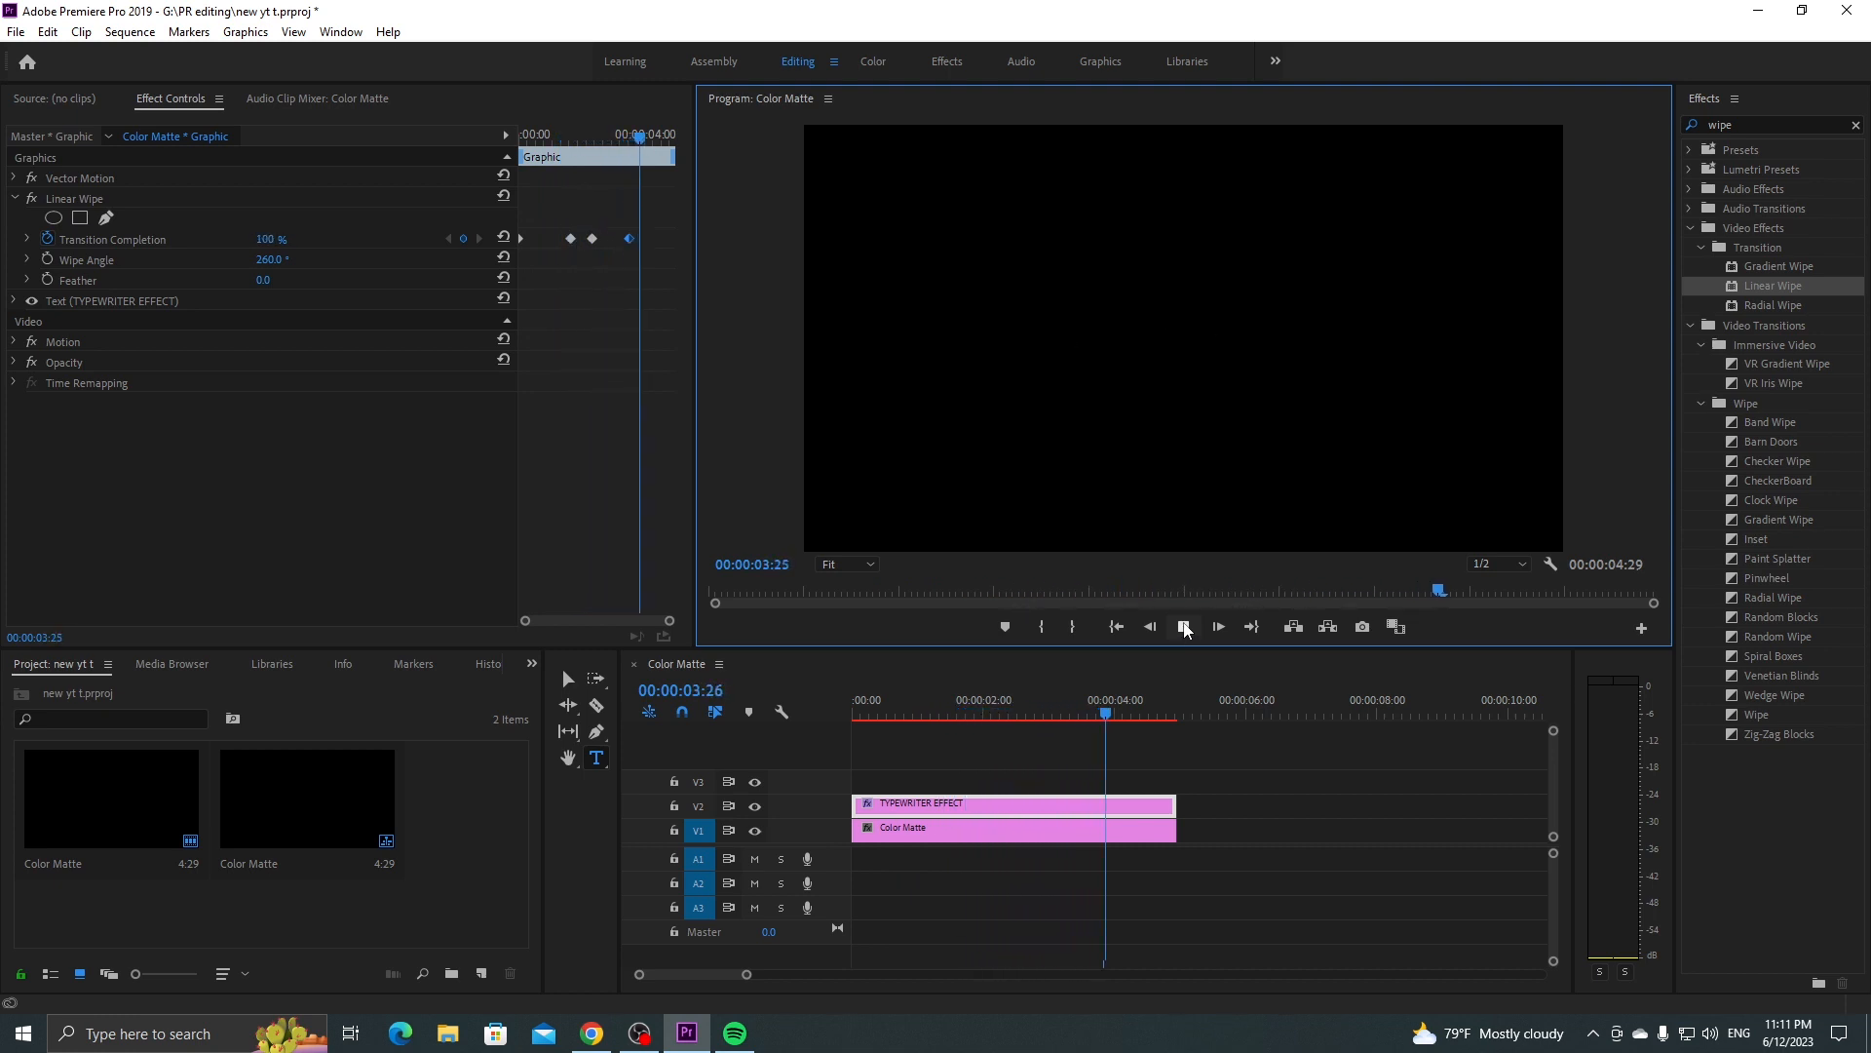
pyautogui.click(1184, 629)
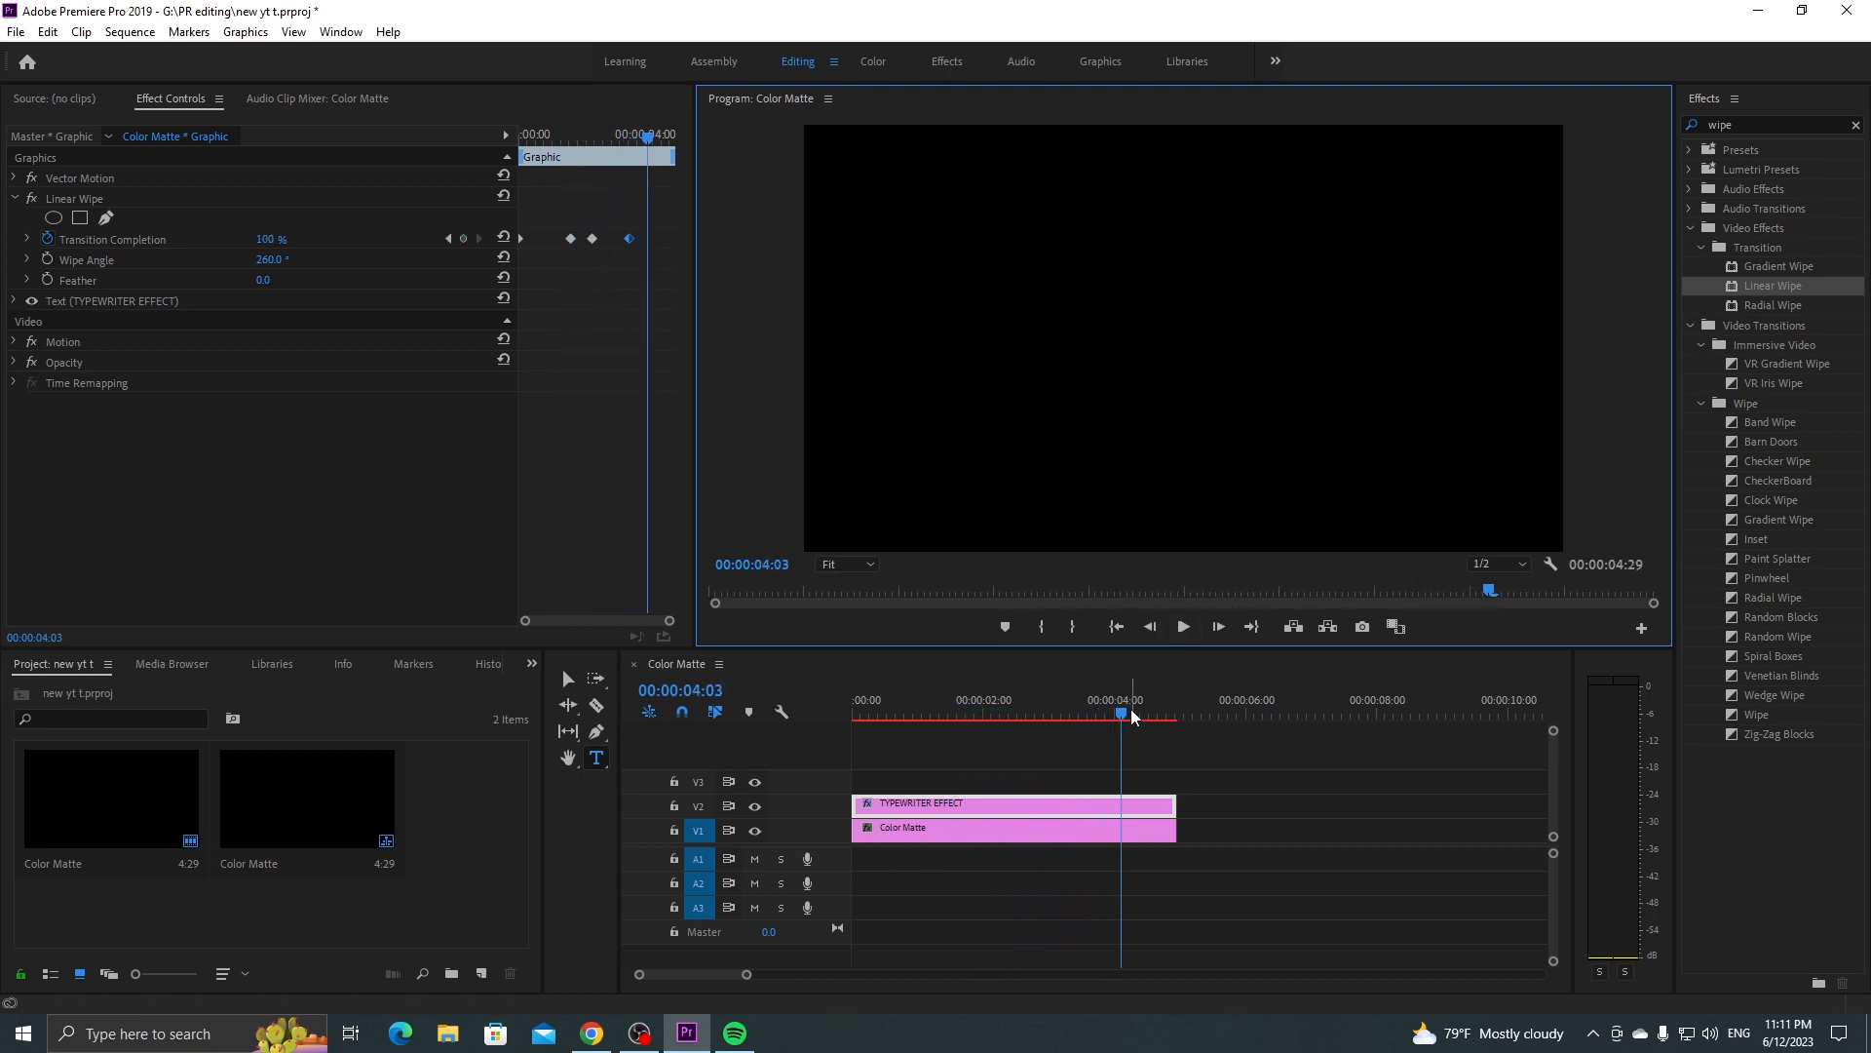
# - Move the last Transition Completion keyframe to about 4 seconds to slow the wipe-out, and play the sequence from the start
pyautogui.moveTo(1119, 716); pyautogui.dragTo(813, 706)
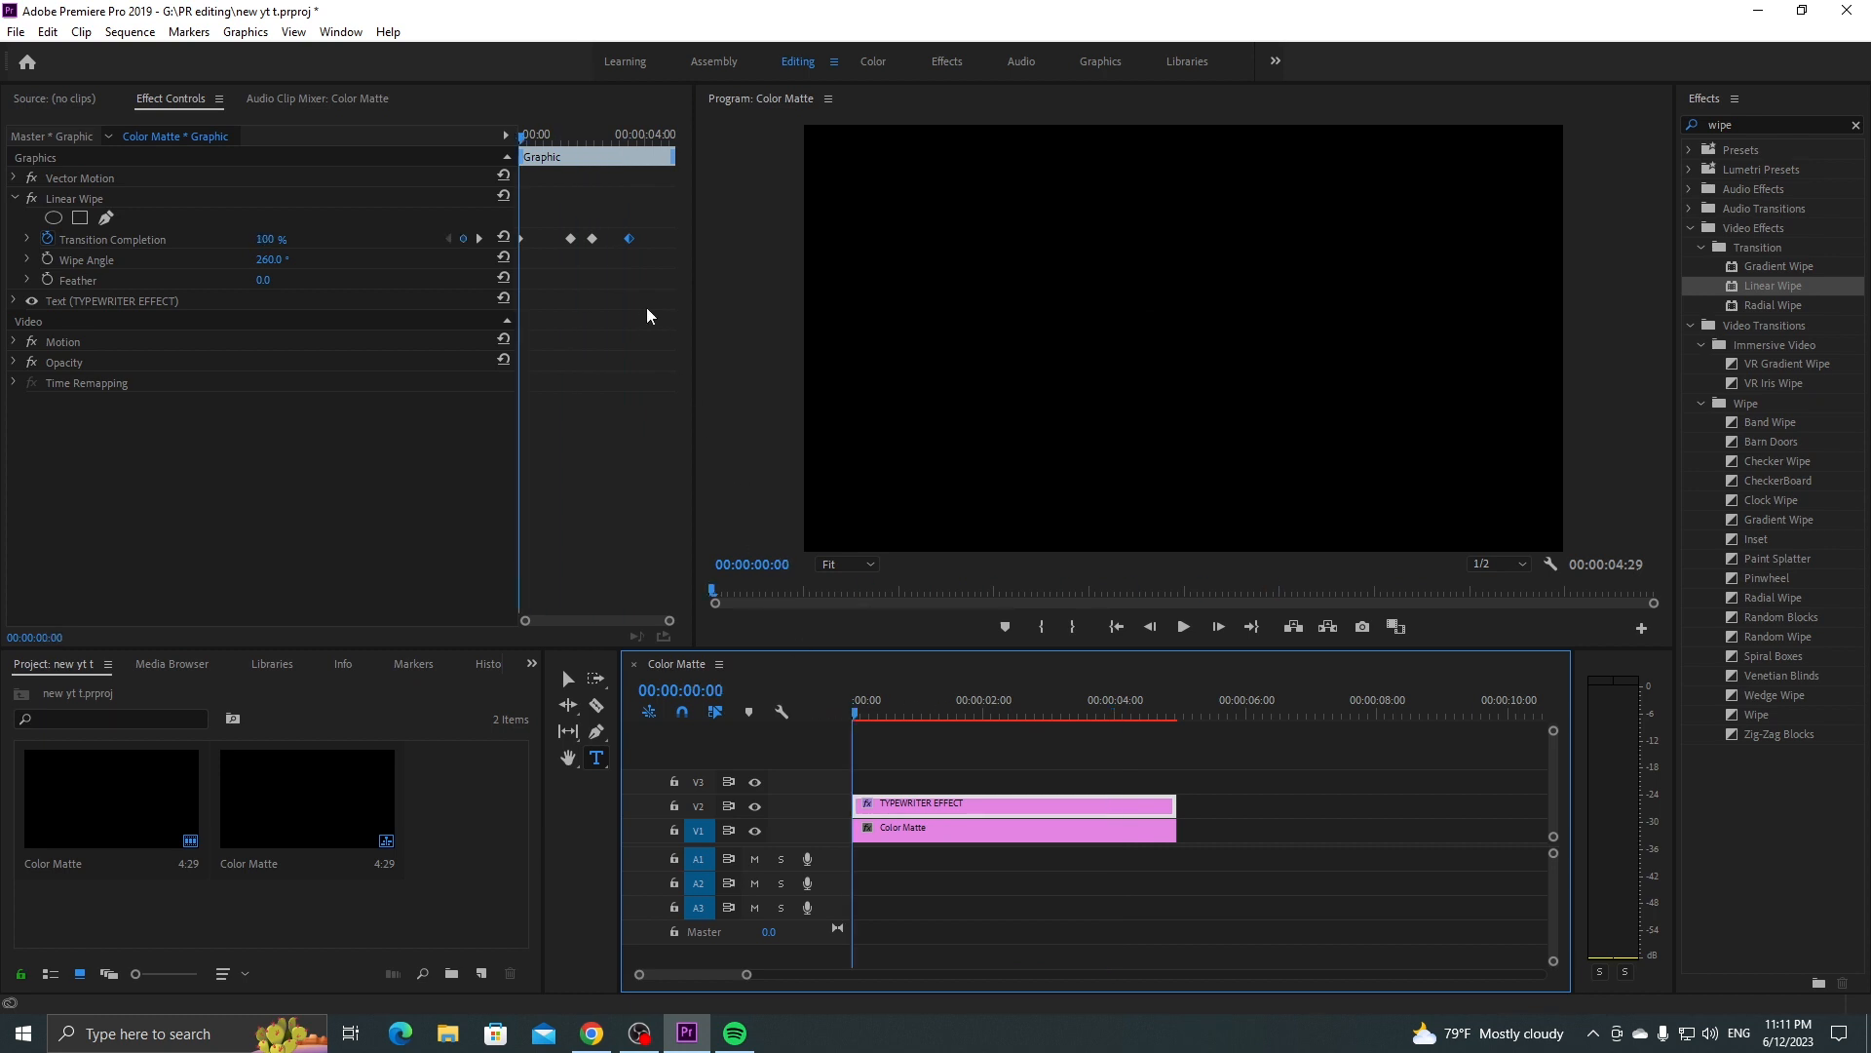
pyautogui.moveTo(631, 243); pyautogui.dragTo(646, 241)
pyautogui.click(1177, 631)
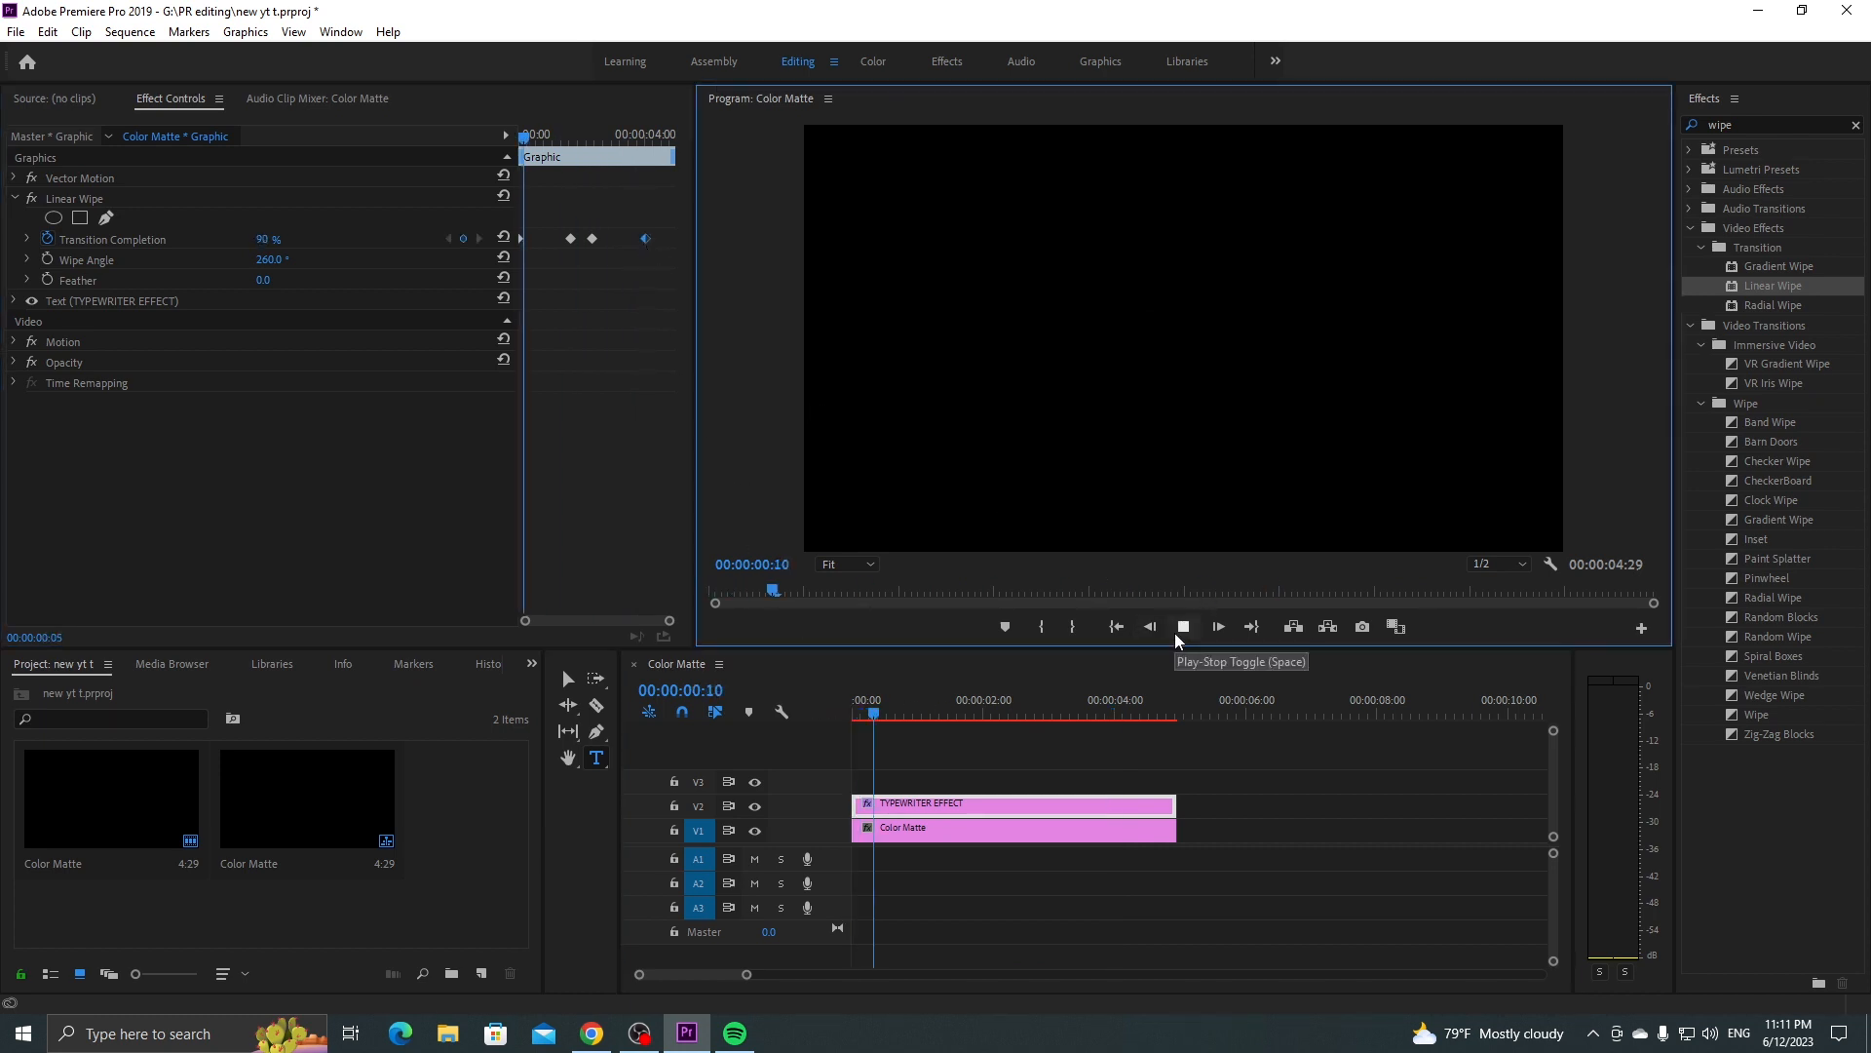